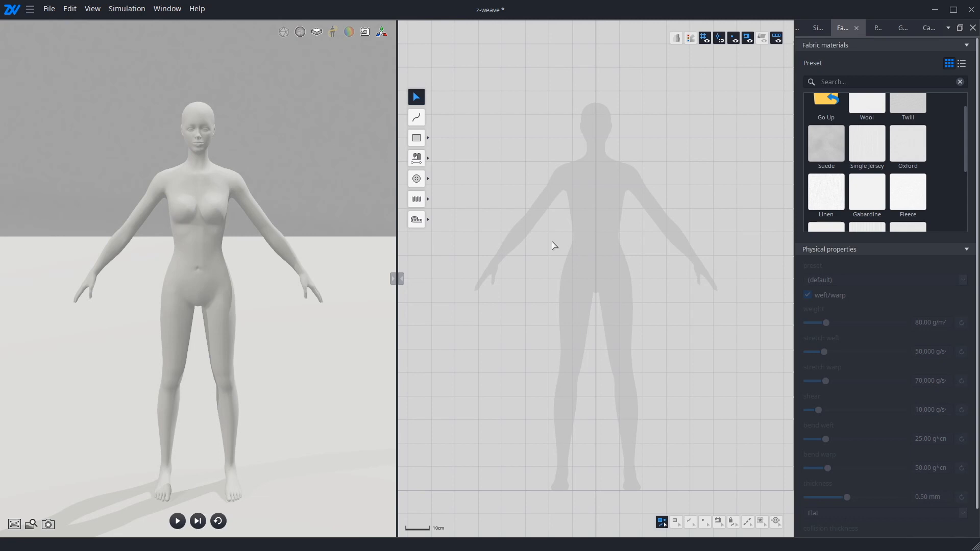
Open the sample file Male_Casual_Pants_Block.zls from the z-weave media samples folder without saving the current project
click(47, 9)
click(52, 29)
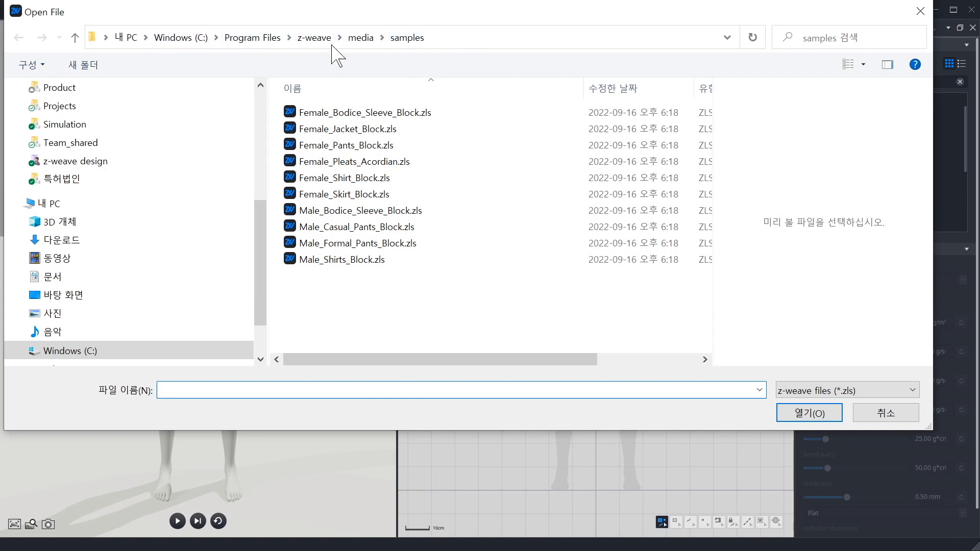
click(450, 38)
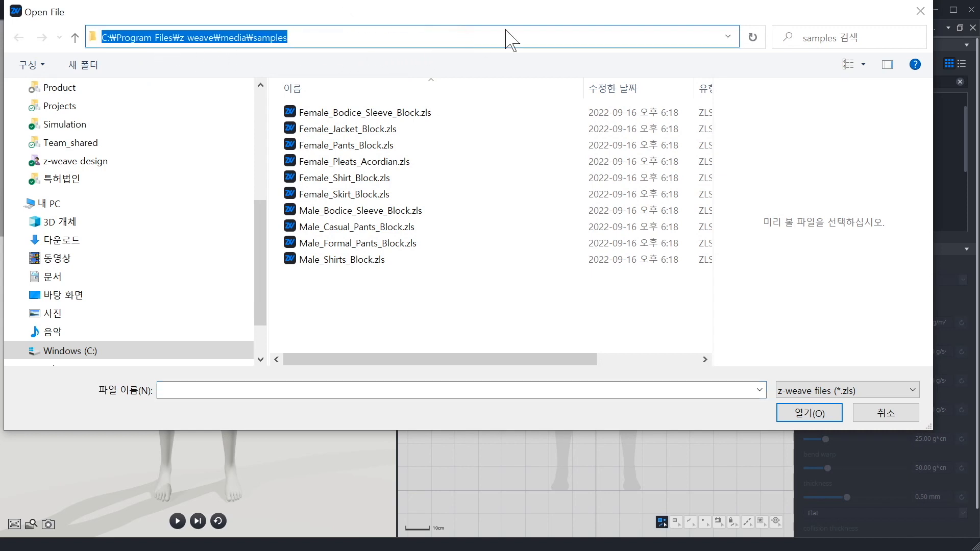
click(138, 37)
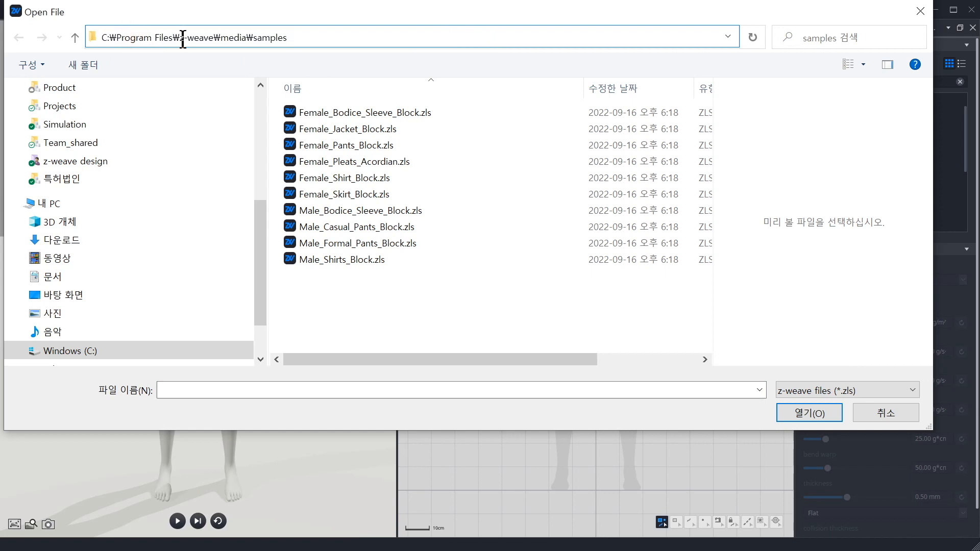
drag(116, 37, 288, 41)
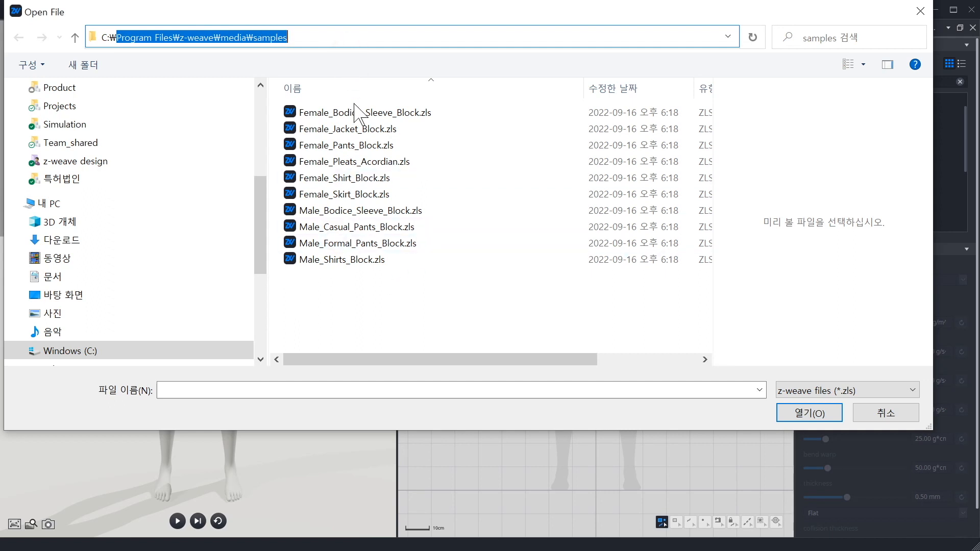
double_click(355, 230)
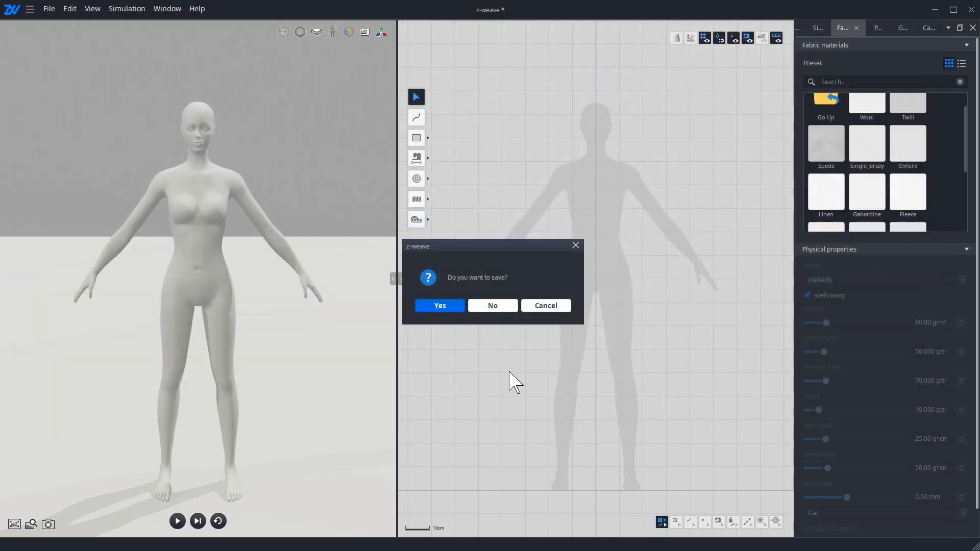
click(503, 305)
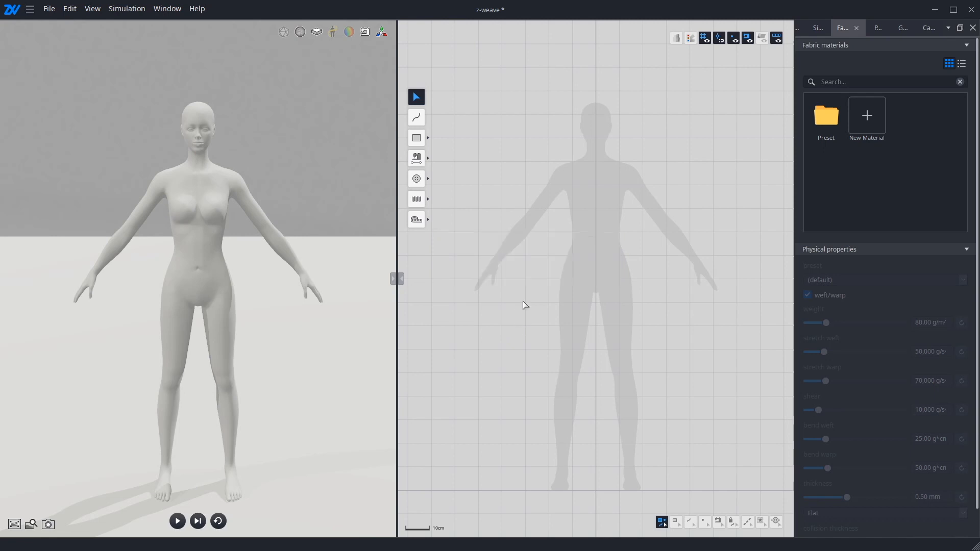
Run the simulation to drape the casual pants on the male avatar and stop it once they have settled
drag(266, 343, 251, 327)
key(space)
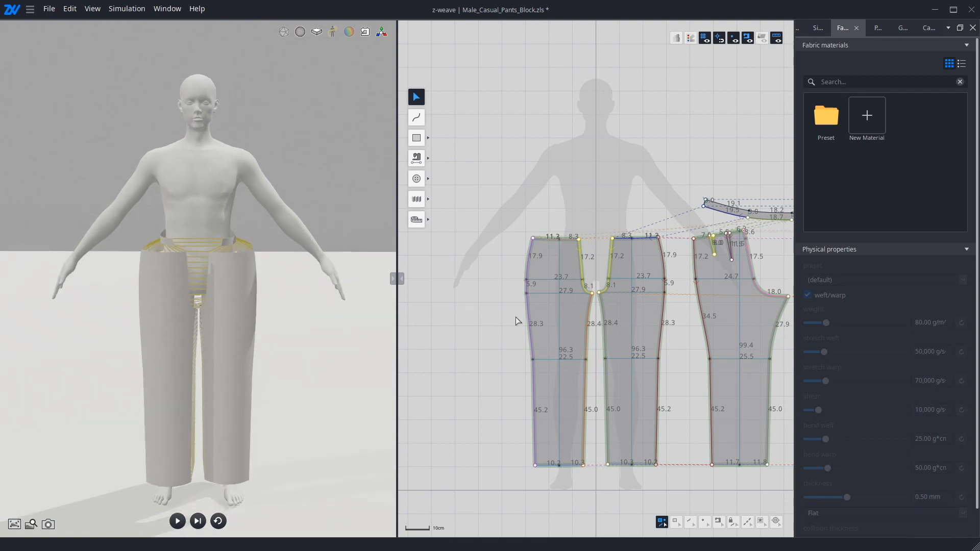
scroll(516, 317, down, 2)
click(525, 295)
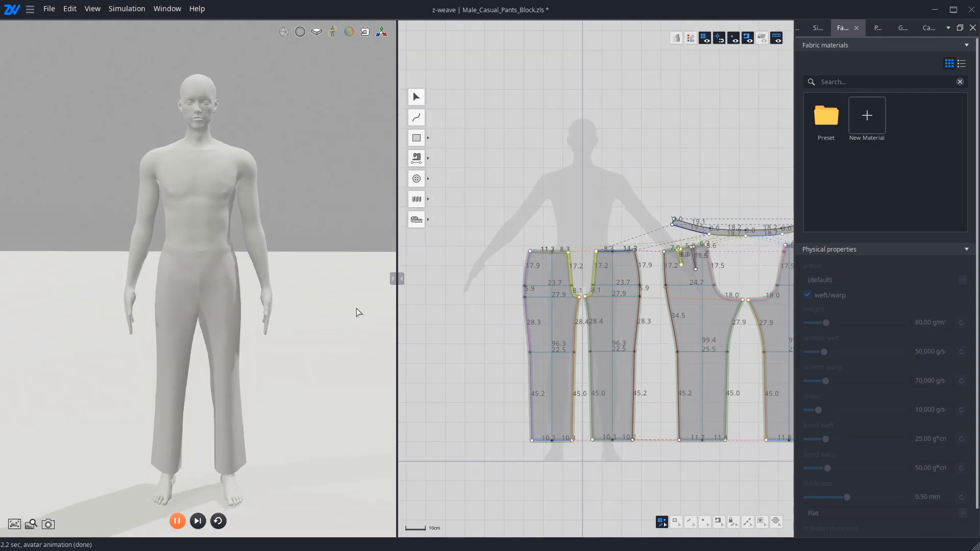
drag(226, 332, 191, 263)
key(space)
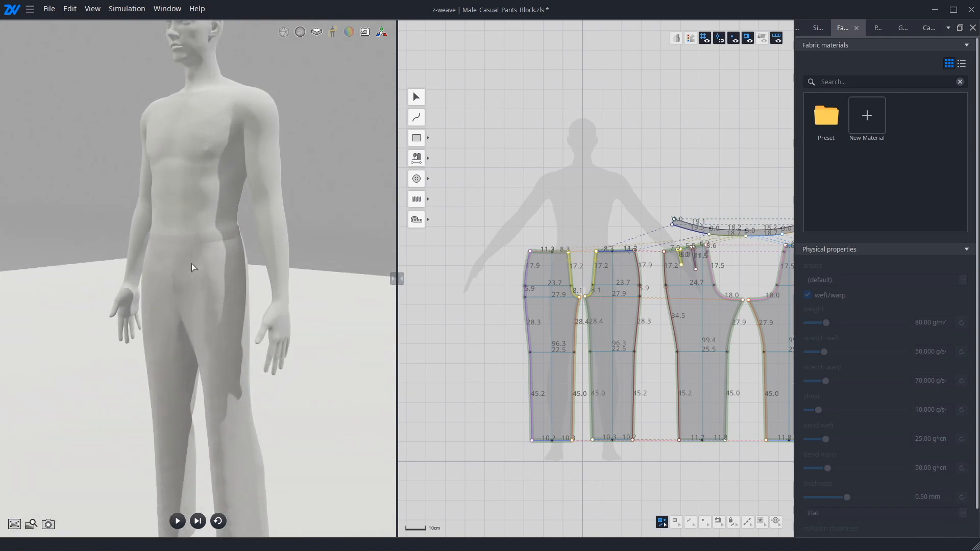
Examine the draped pants on the avatar from several angles and distances in the 3D view
click(178, 241)
drag(317, 265, 383, 242)
drag(339, 350, 300, 415)
click(267, 397)
right_drag(299, 415, 338, 247)
click(320, 328)
right_drag(331, 284, 298, 361)
right_drag(293, 317, 298, 327)
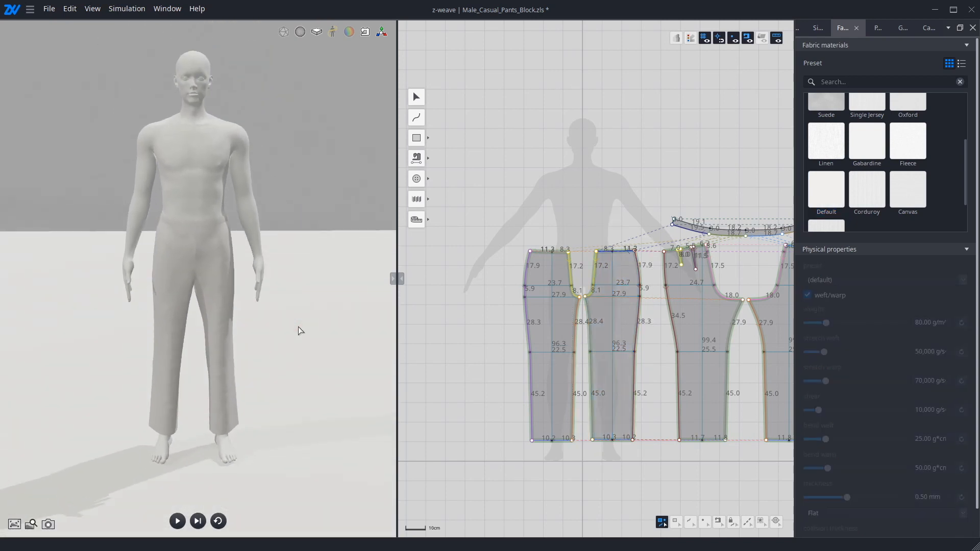
middle_drag(289, 330, 286, 355)
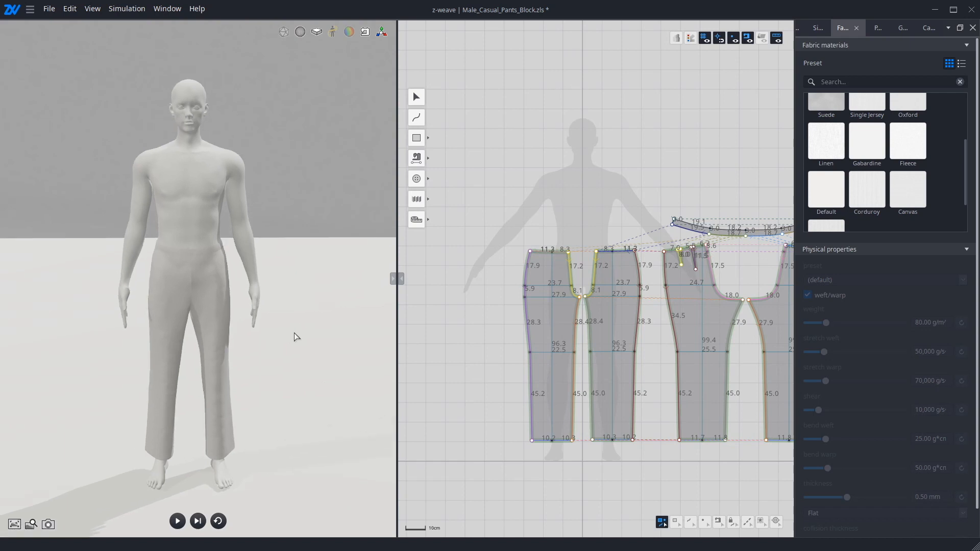
Draw a rectangular pattern piece about 43.4 cm wide and 51.8 cm high above the front pants pieces
scroll(632, 238, up, 4)
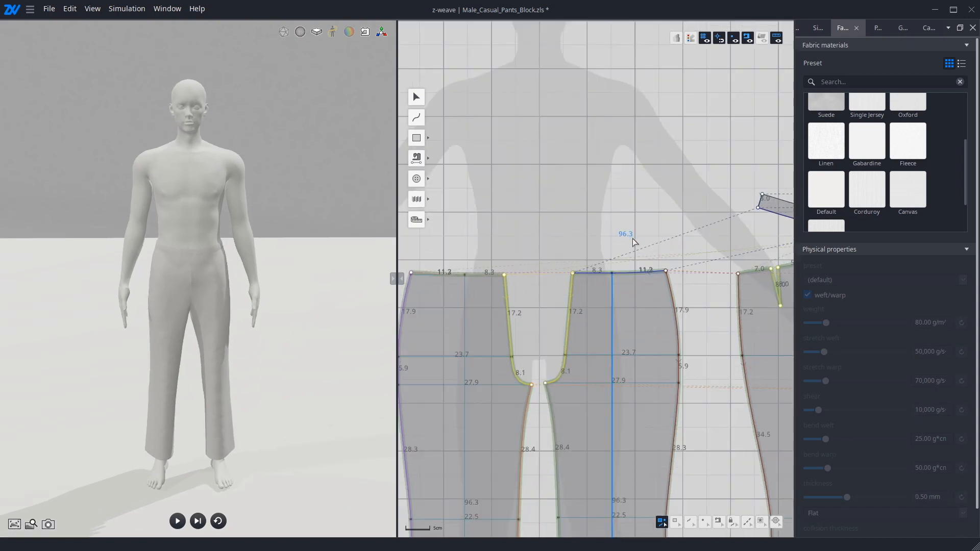
click(477, 150)
middle_drag(572, 220, 589, 278)
scroll(590, 281, down, 2)
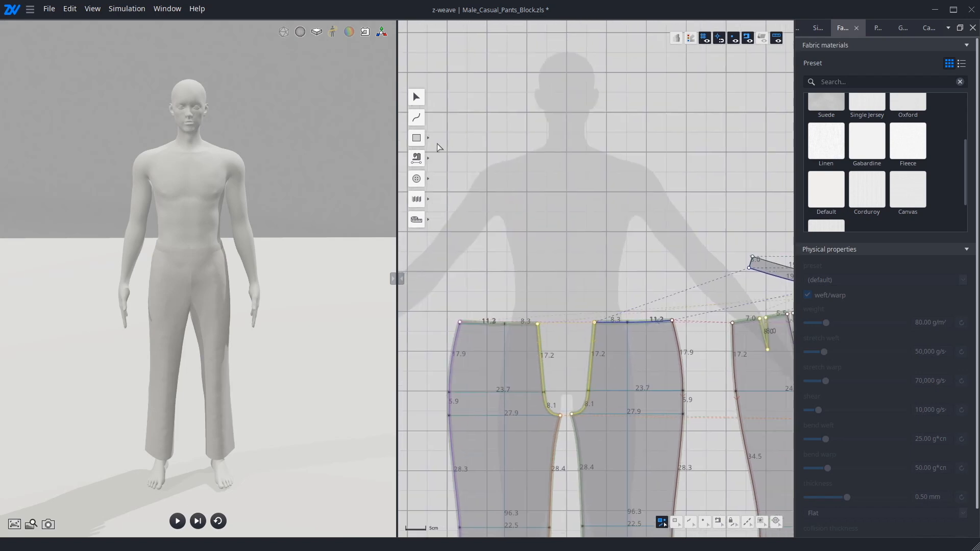
click(417, 138)
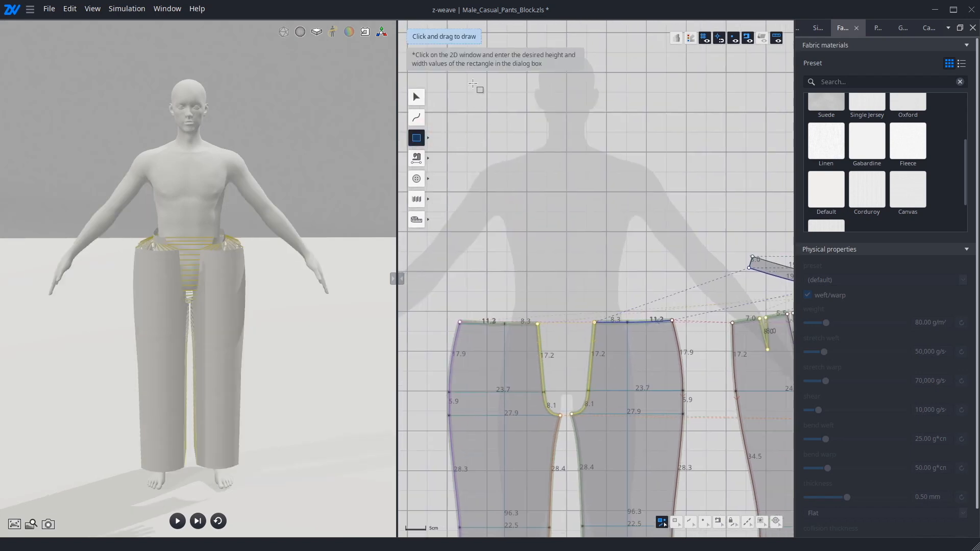
drag(473, 83, 646, 290)
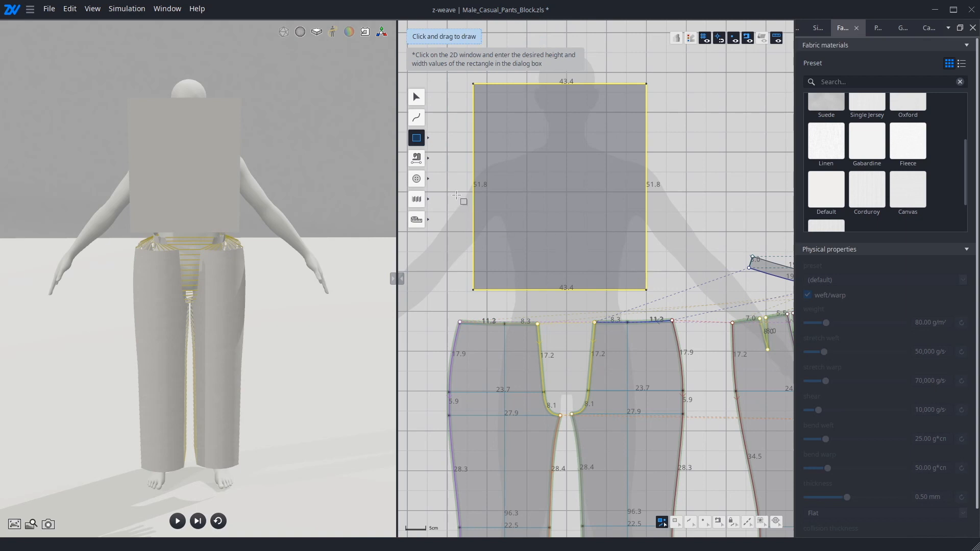
Draw a slanted line about 68.6 cm long through the rectangle's middle, extending past its upper and lower edges
click(418, 118)
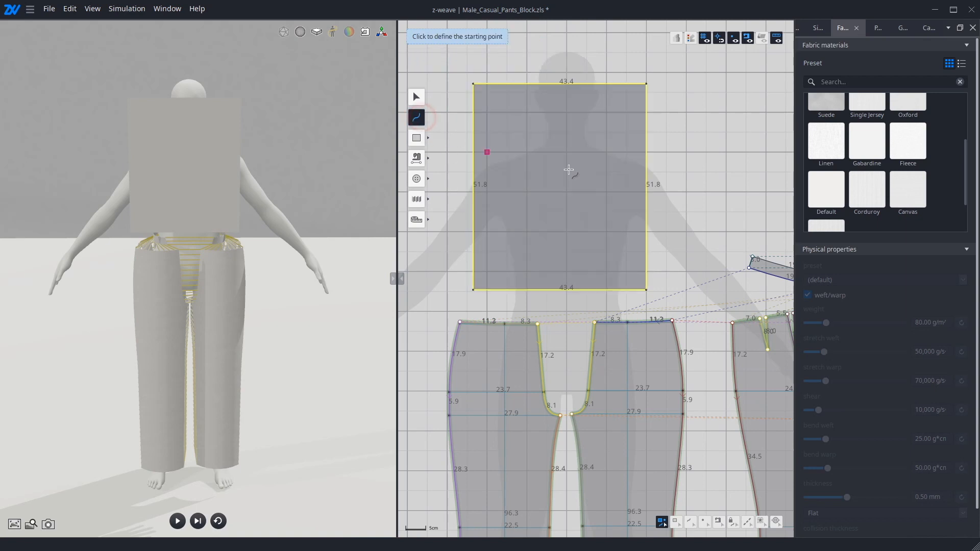
click(540, 45)
click(563, 320)
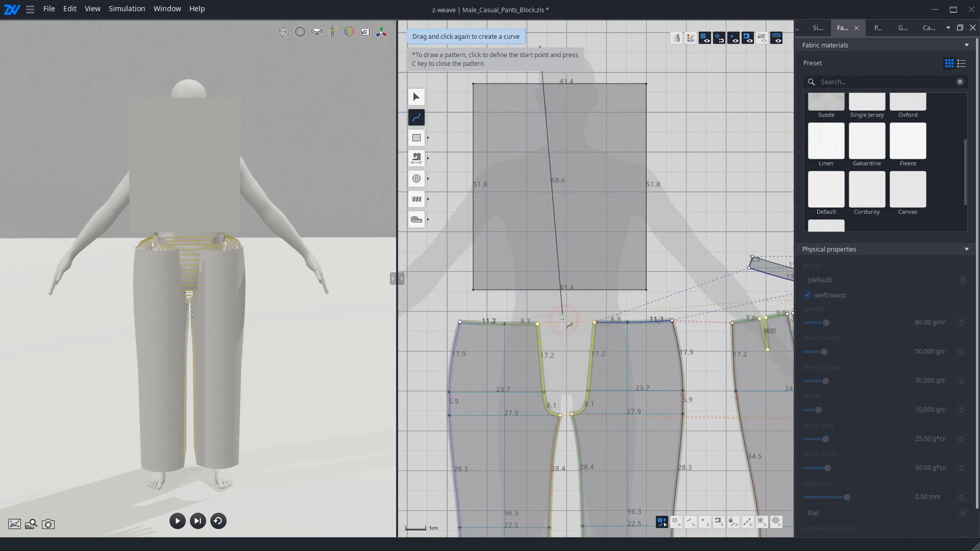
key(Escape)
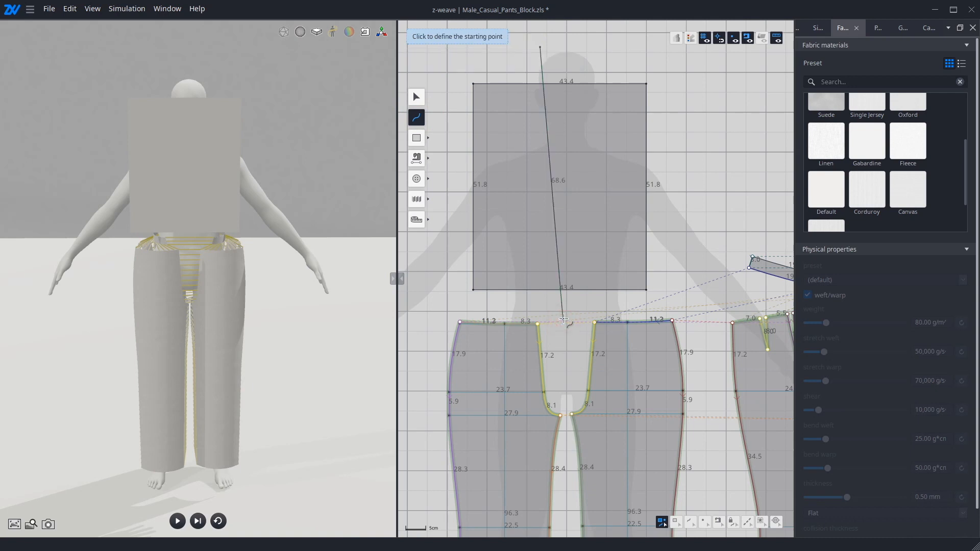
Cut the rectangle along the slanted line with the Scissor command
click(690, 523)
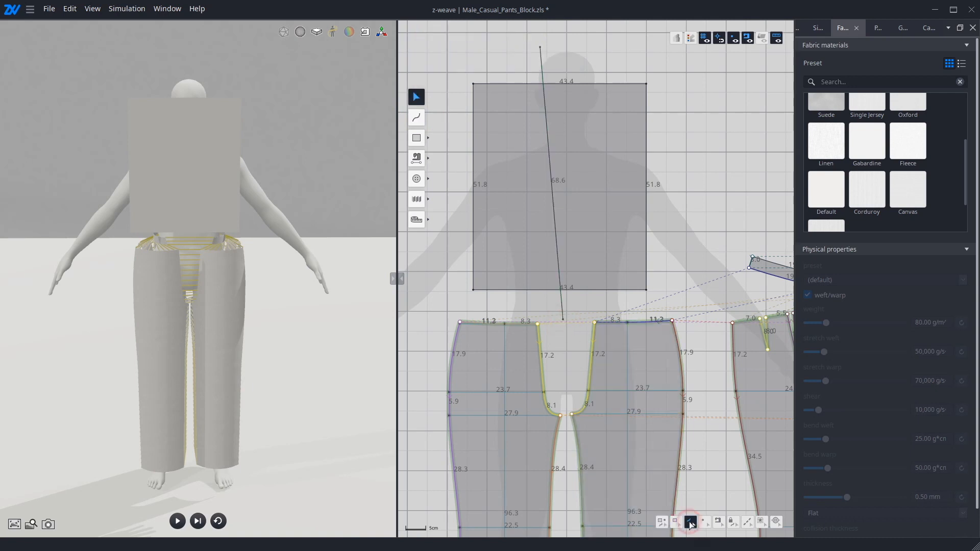
click(552, 218)
right_click(553, 218)
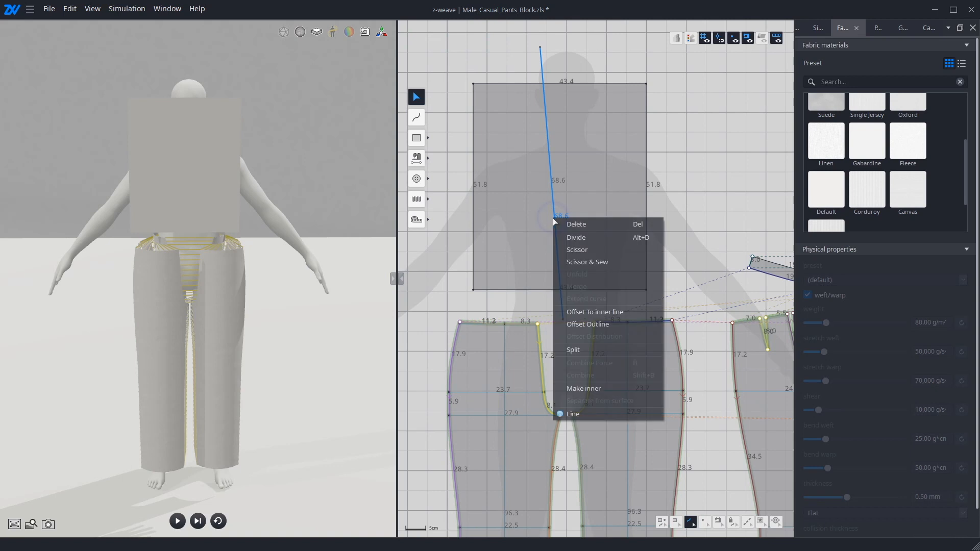
click(590, 250)
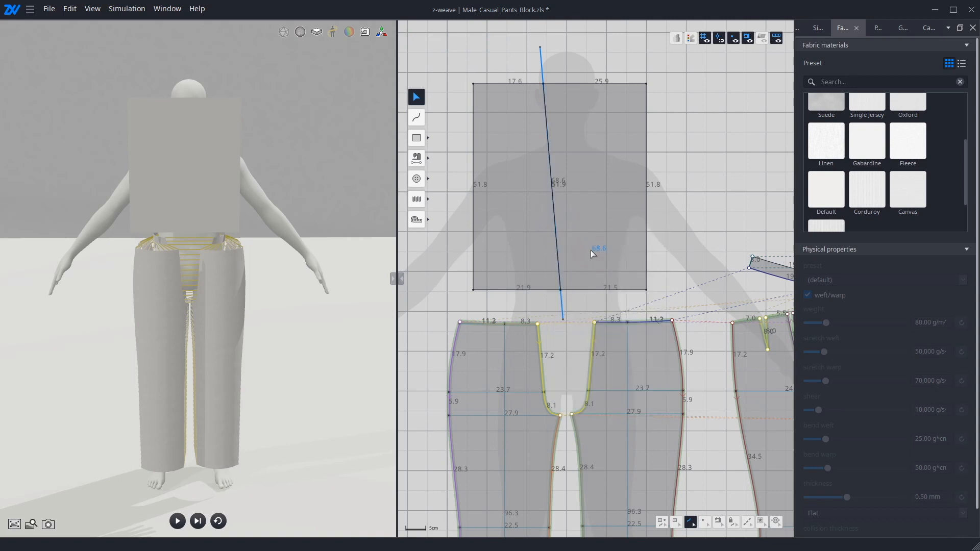
Move the two cut halves of the rectangle apart, away from the slanted line
click(675, 522)
drag(602, 204, 623, 201)
drag(518, 201, 497, 204)
click(613, 216)
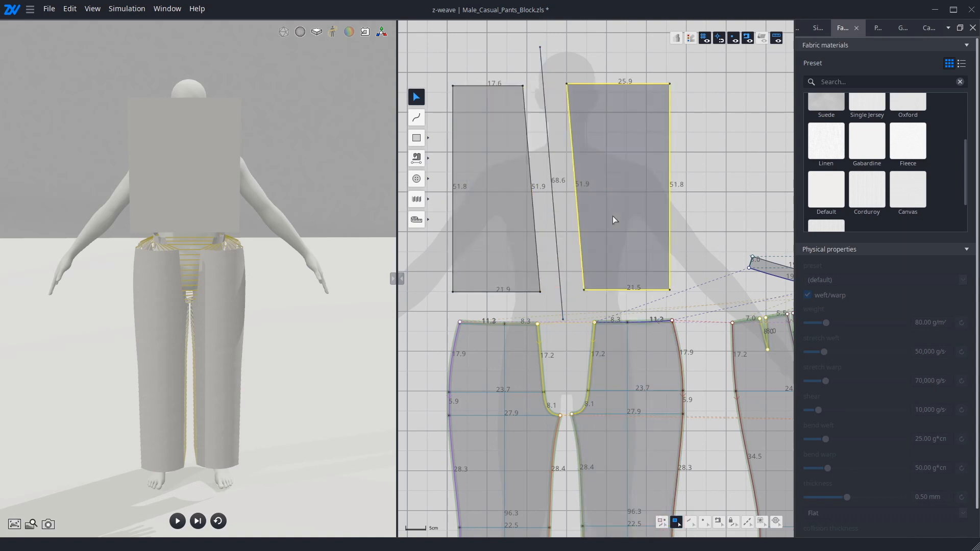
click(689, 198)
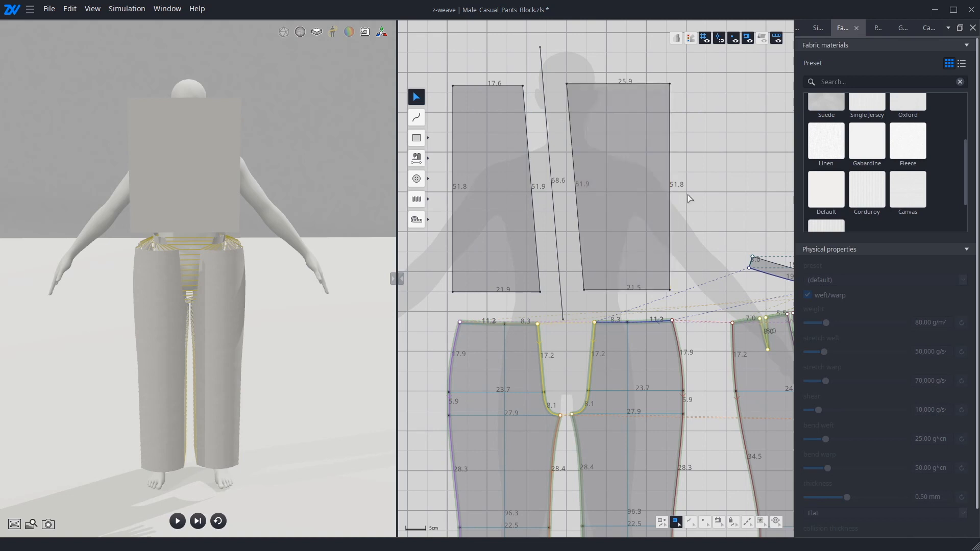
Undo the moves of the halves, the scissor cut and the slanted line
key(ctrl+z)
key(ctrl+z)
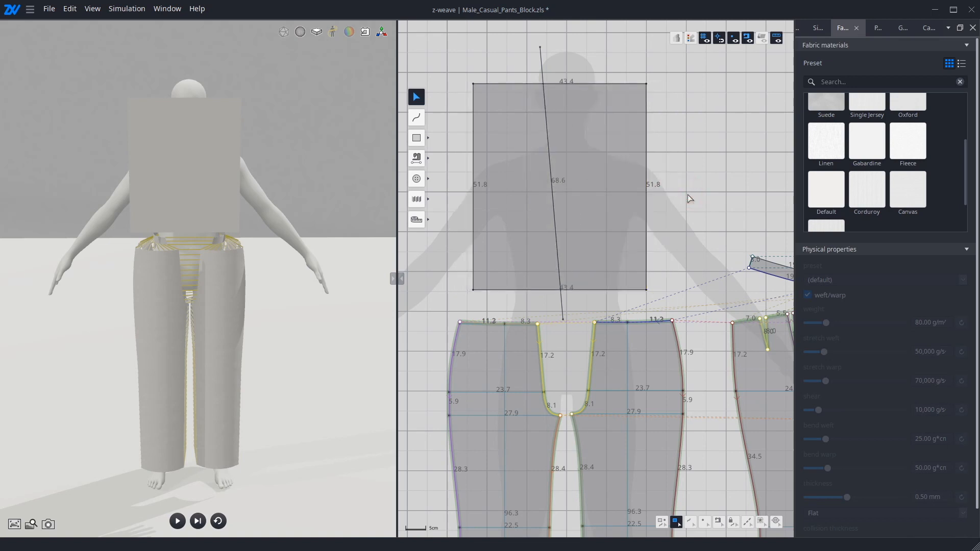
key(ctrl+z)
Draw a near-vertical line about 63.5 cm long past both rectangle edges and a slanted inner line about 51.8 cm long between the edges
click(417, 118)
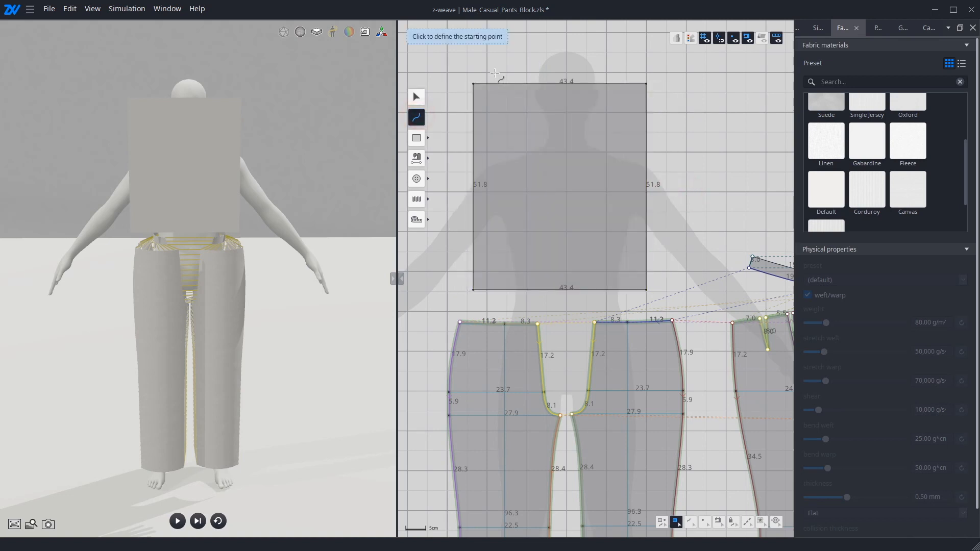
click(519, 53)
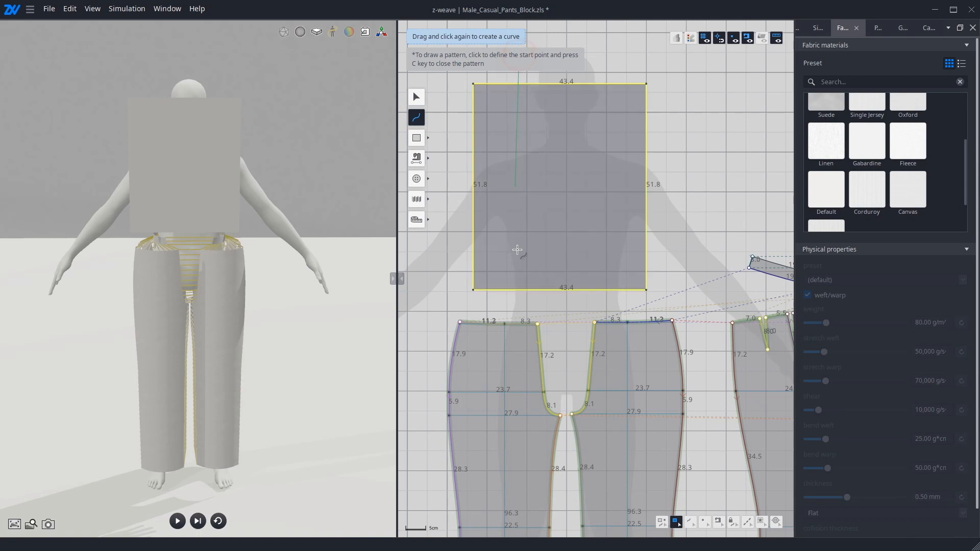
click(518, 302)
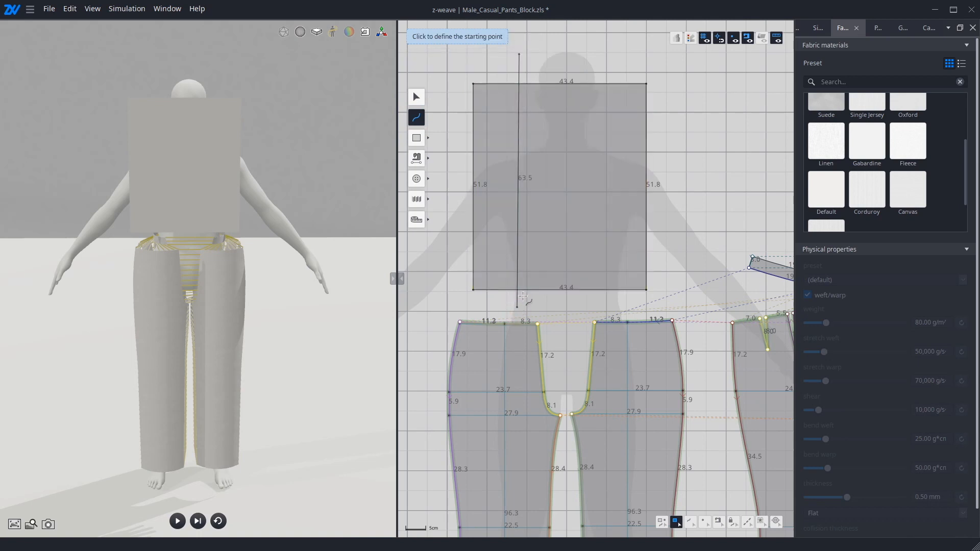
click(594, 83)
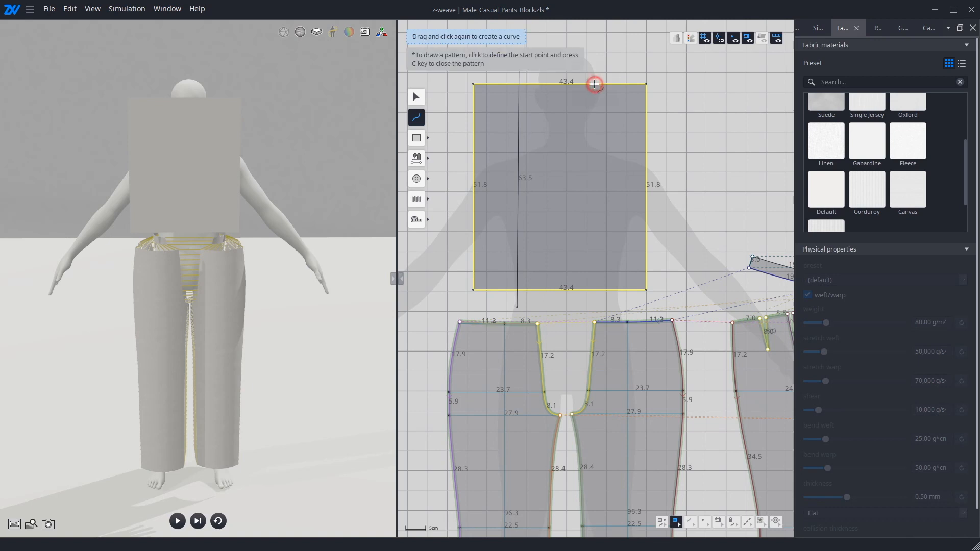
click(584, 290)
click(674, 273)
key(Escape)
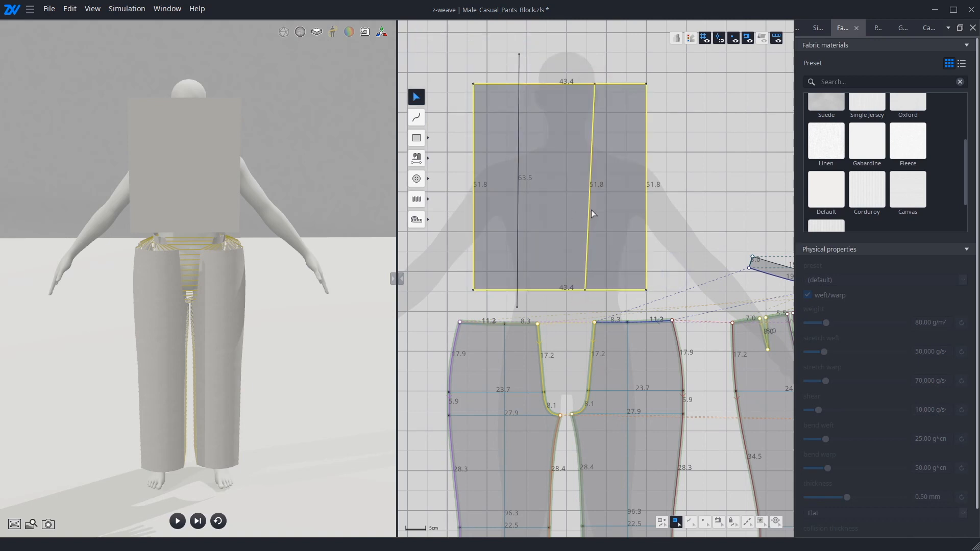
Cut the rectangle along both the overshooting line and the inner line with the Scissor command
click(691, 522)
click(586, 237)
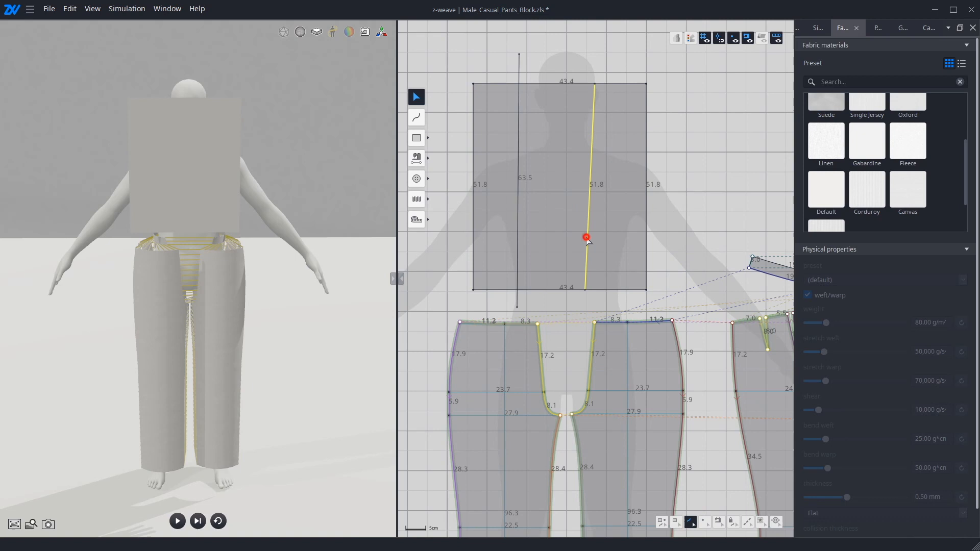
shift+click(519, 236)
right_click(520, 234)
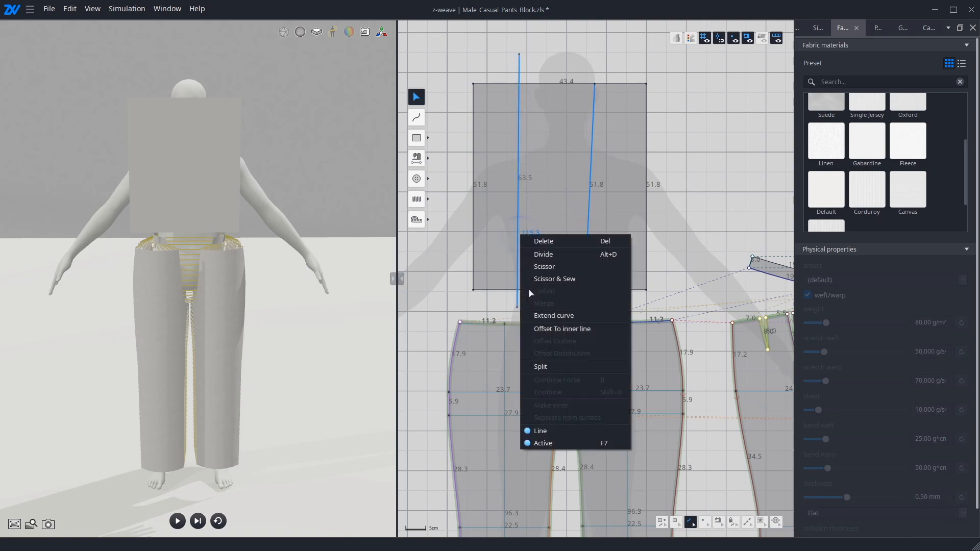
click(544, 266)
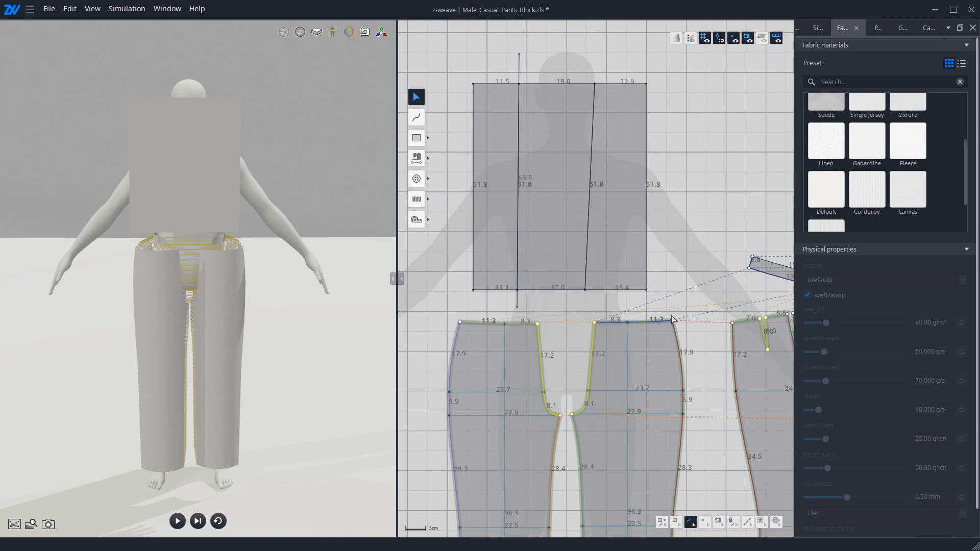
Spread the cut pieces apart by moving the two outer strips outward and shifting the middle piece slightly
click(676, 521)
click(638, 246)
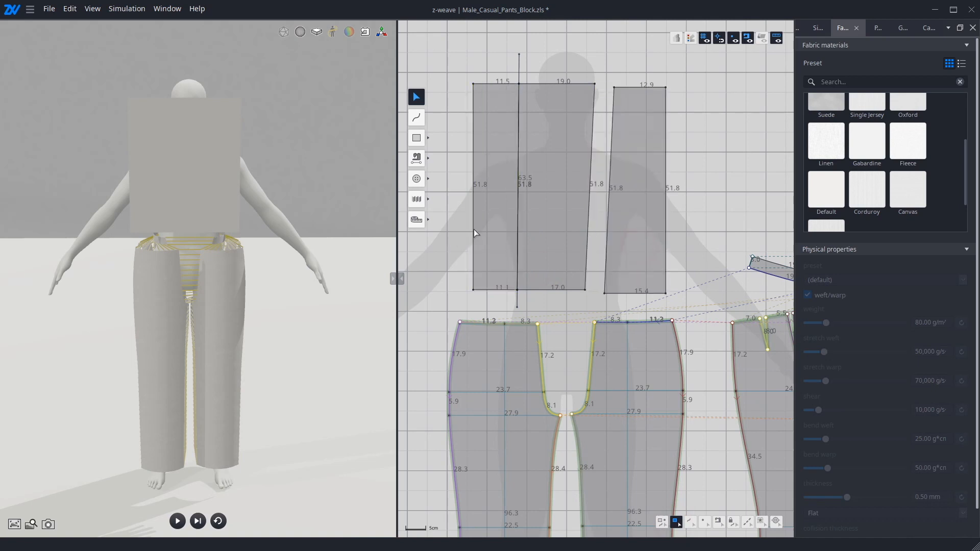
drag(474, 229, 449, 226)
click(555, 194)
drag(540, 191, 551, 188)
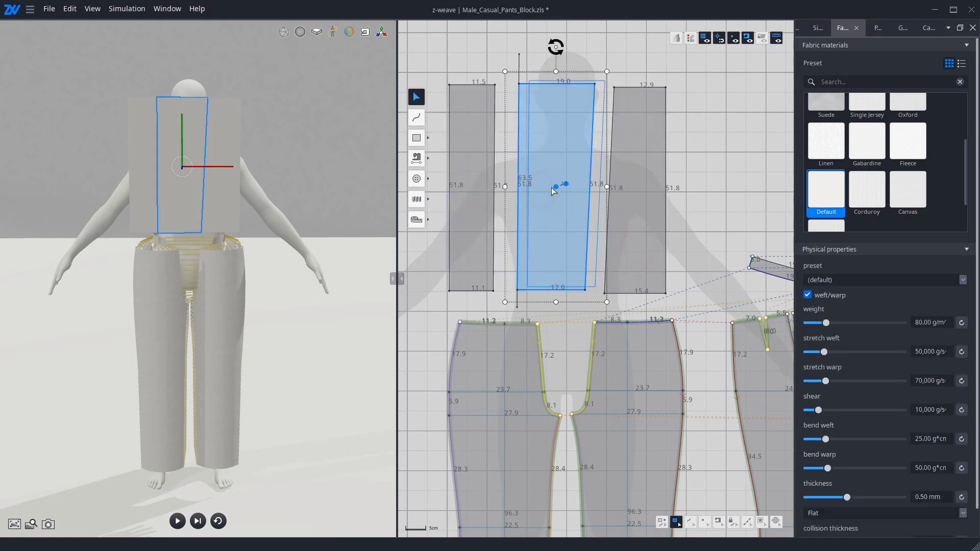
click(733, 160)
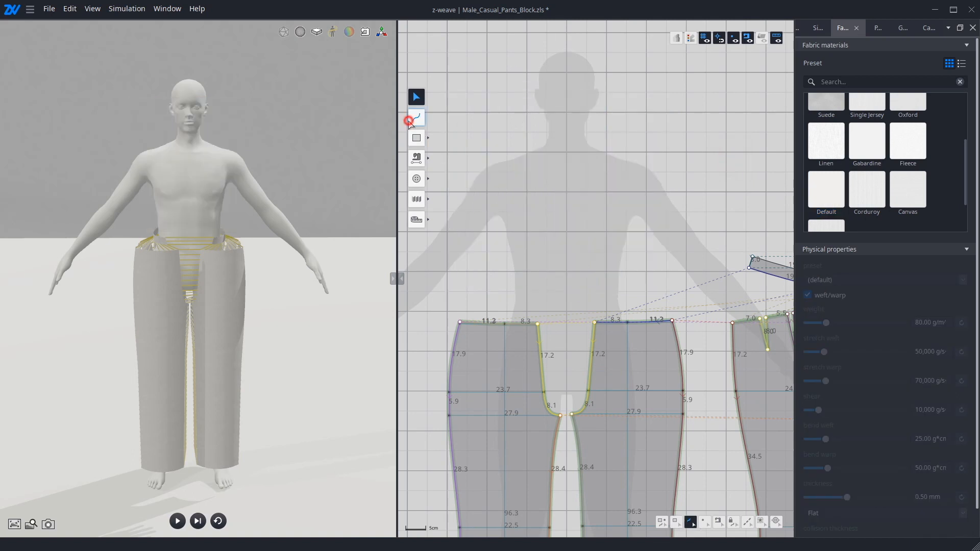
Draw a line from the front panel's waist edge to its side seam and bend it into a concave pocket-opening curve about 21 cm long
click(417, 118)
scroll(647, 341, up, 8)
scroll(618, 319, down, 3)
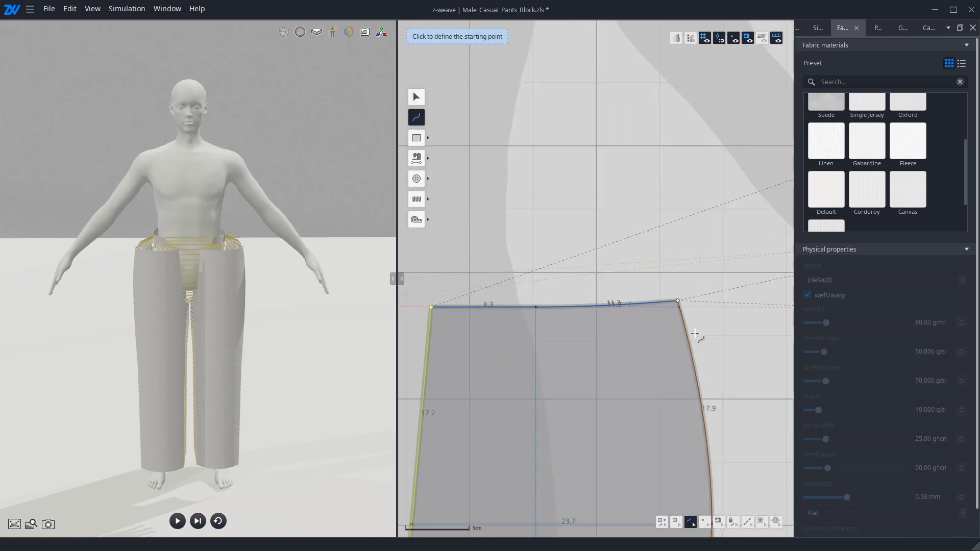
click(526, 311)
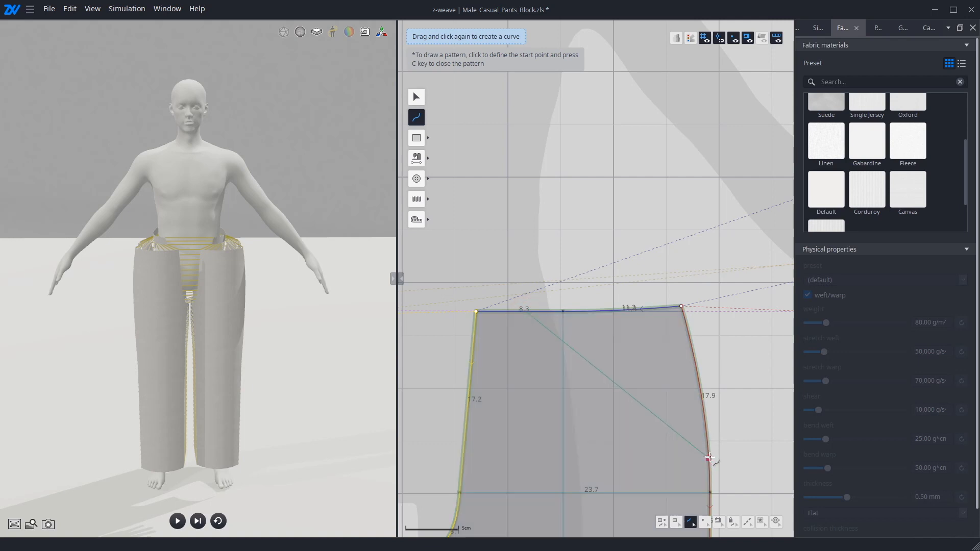
click(705, 395)
right_click(731, 393)
mouse_move(626, 360)
mouse_down()
mouse_move(582, 385)
mouse_move(564, 380)
mouse_up()
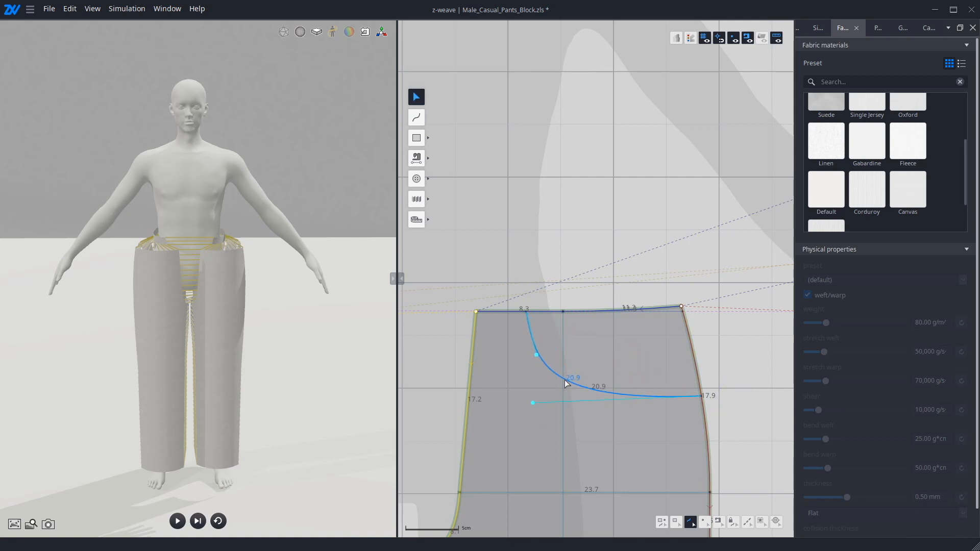
Cut the front panel along the pocket-opening curve with the Scissor command and shift the cut-off corner piece slightly up and outward
right_click(564, 381)
click(603, 423)
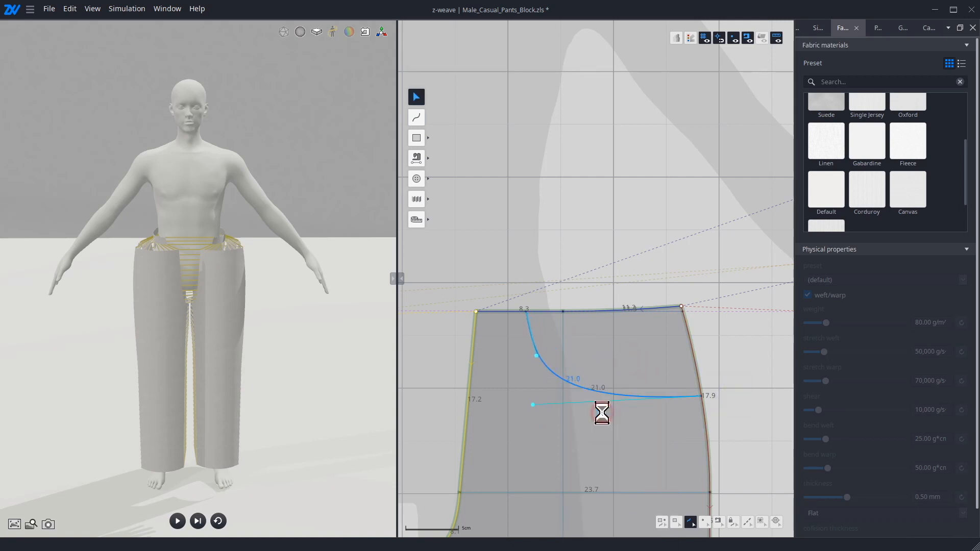
click(675, 521)
drag(629, 348, 642, 343)
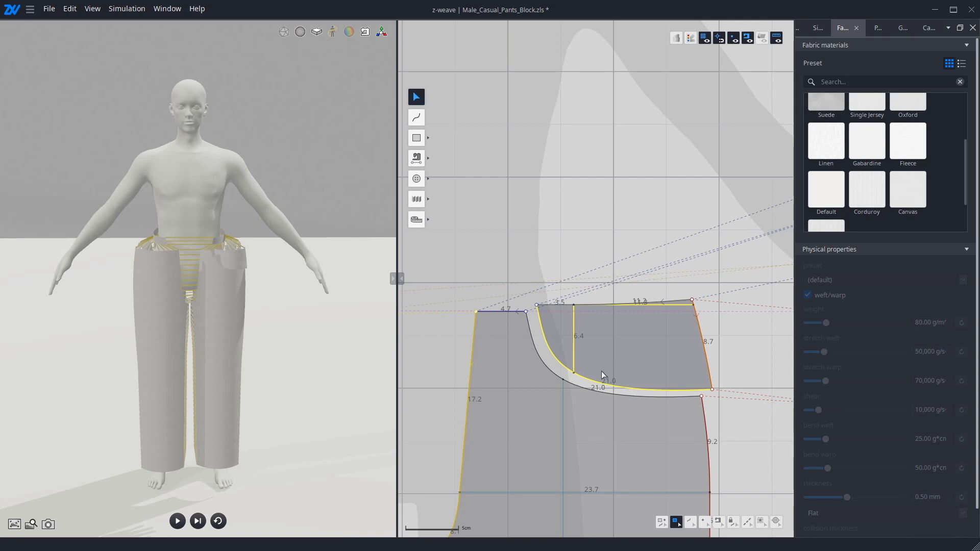
Divide the cut piece's curved edge about 3.6 cm from each end and again about 2.4 cm past the upper division point
click(690, 522)
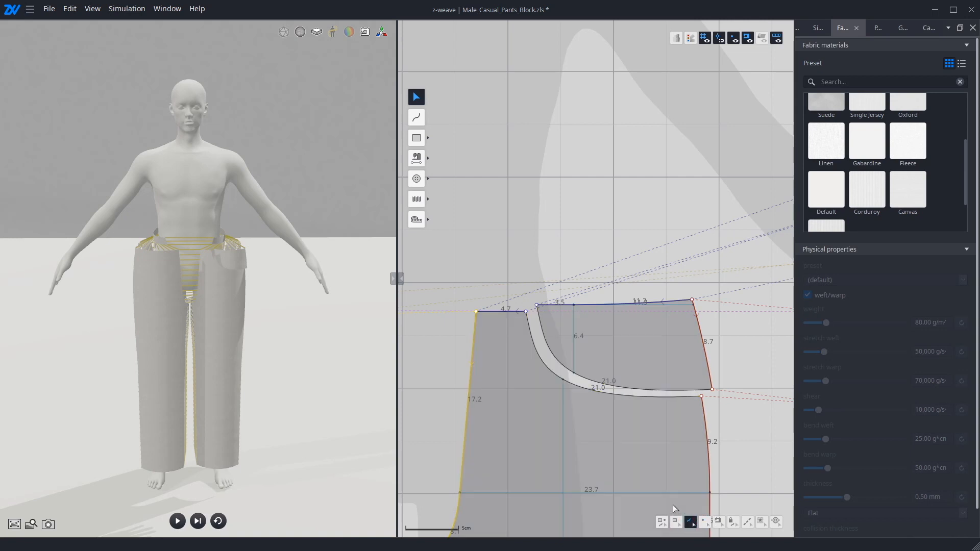
click(547, 342)
key(d)
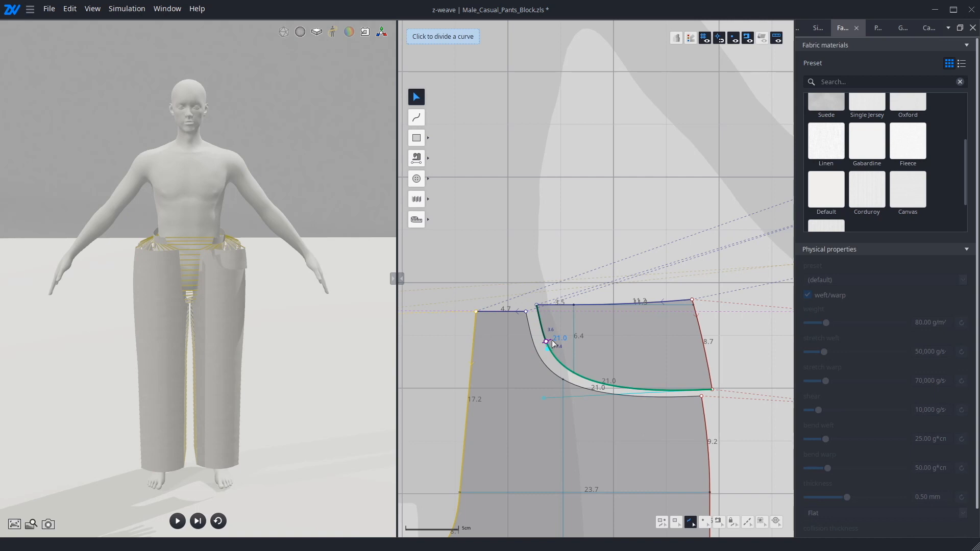
click(553, 342)
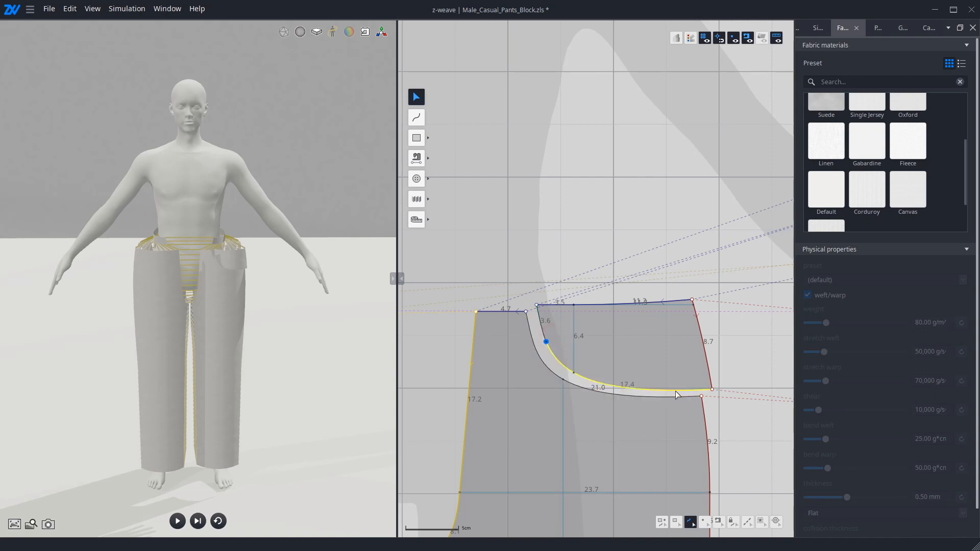
click(659, 380)
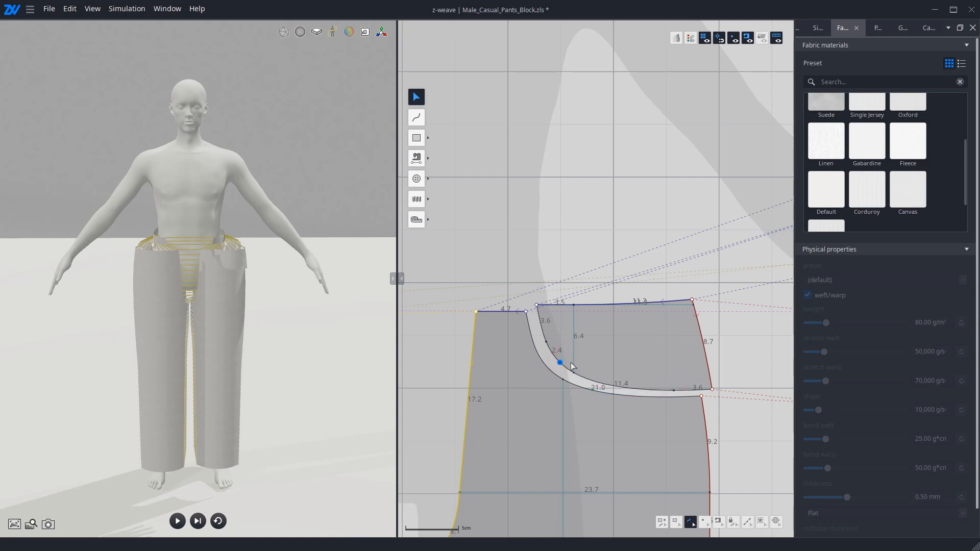
Move the pocket piece back against the front panel so that its waist corner meets the end of the panel's cut curve
click(676, 521)
scroll(561, 338, up, 5)
scroll(560, 338, up, 1)
click(561, 339)
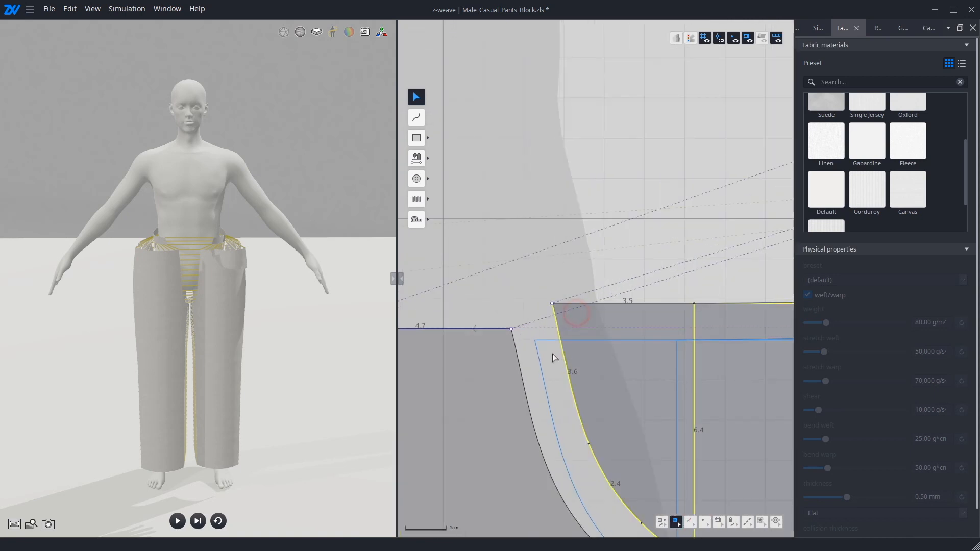
drag(537, 339, 536, 339)
scroll(547, 327, down, 3)
Extend the pocket piece into a bag shape by moving its three division points to the waist edge, the lower inner corner and the side seam
click(705, 522)
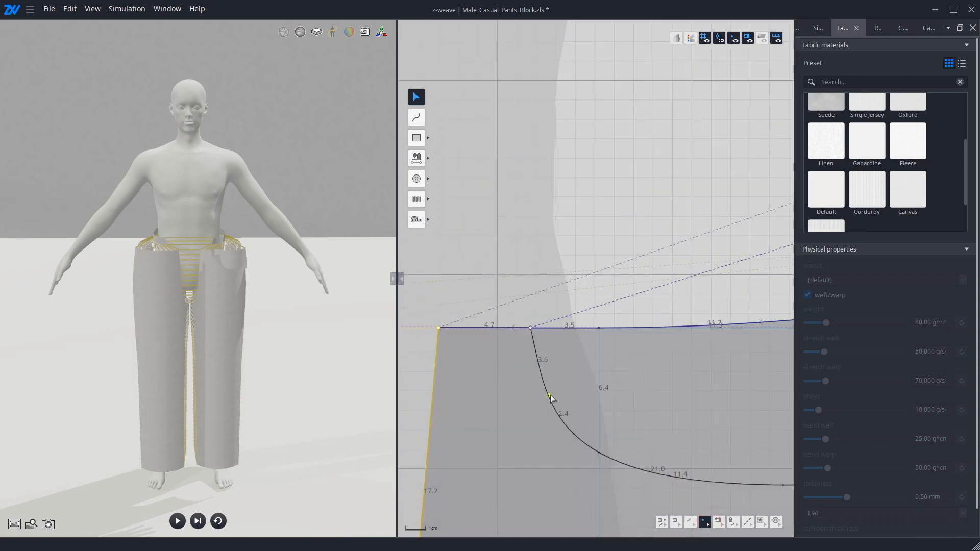
drag(551, 398, 483, 326)
scroll(483, 325, down, 3)
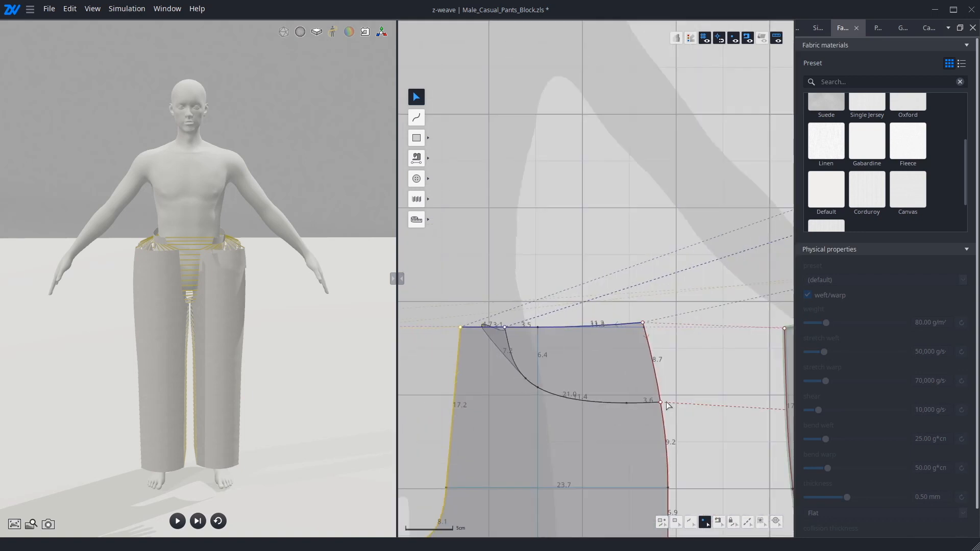
click(626, 403)
scroll(651, 461, down, 2)
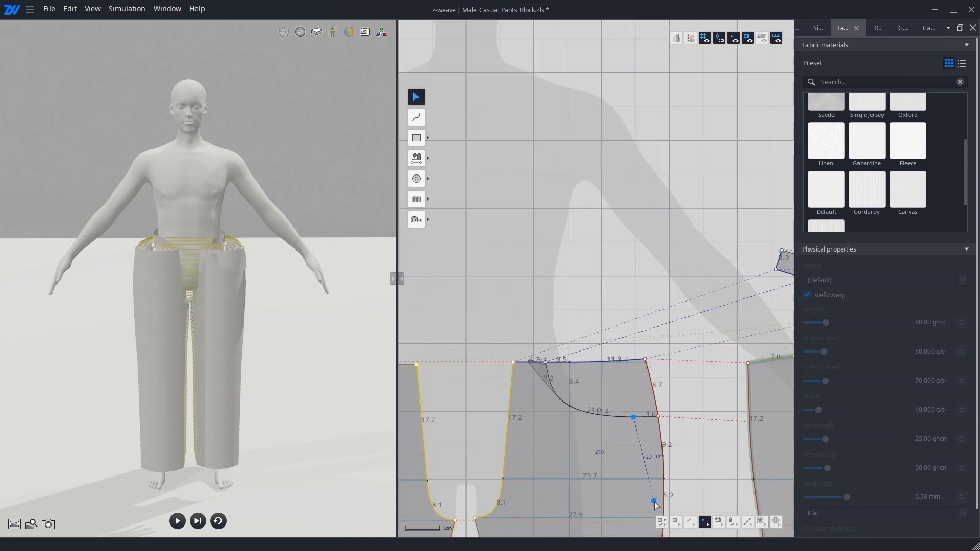
click(654, 501)
Bend the pocket bag's edges into a rounded shape, with an inner edge about 19.5 cm, a bottom curve about 20.6 cm and a side about 13.1 cm
scroll(648, 409, up, 3)
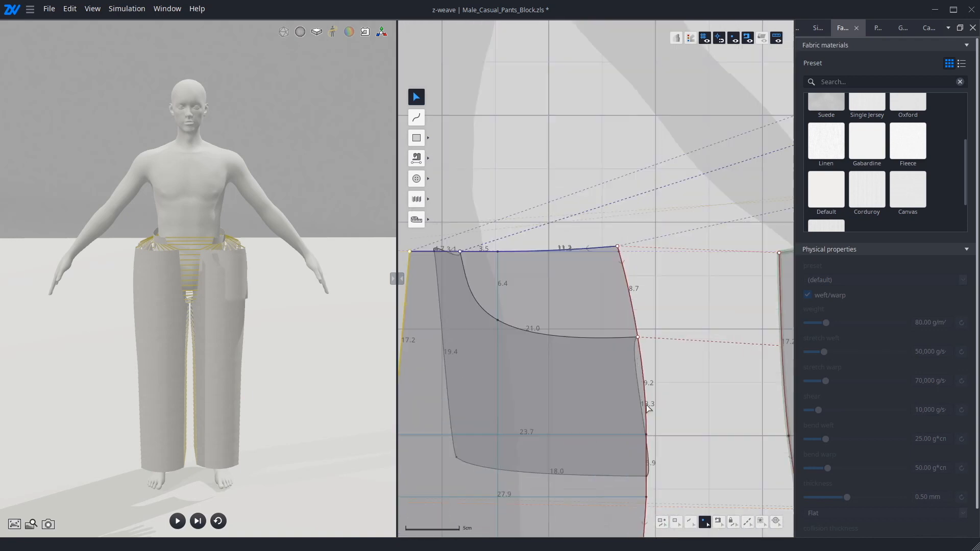
scroll(436, 479, up, 1)
key(3)
drag(462, 453, 476, 474)
scroll(682, 320, up, 1)
drag(682, 322, 700, 351)
scroll(693, 461, up, 3)
scroll(694, 461, down, 4)
drag(545, 468, 541, 480)
middle_drag(542, 480, 496, 420)
drag(511, 455, 507, 484)
drag(496, 420, 477, 421)
click(488, 484)
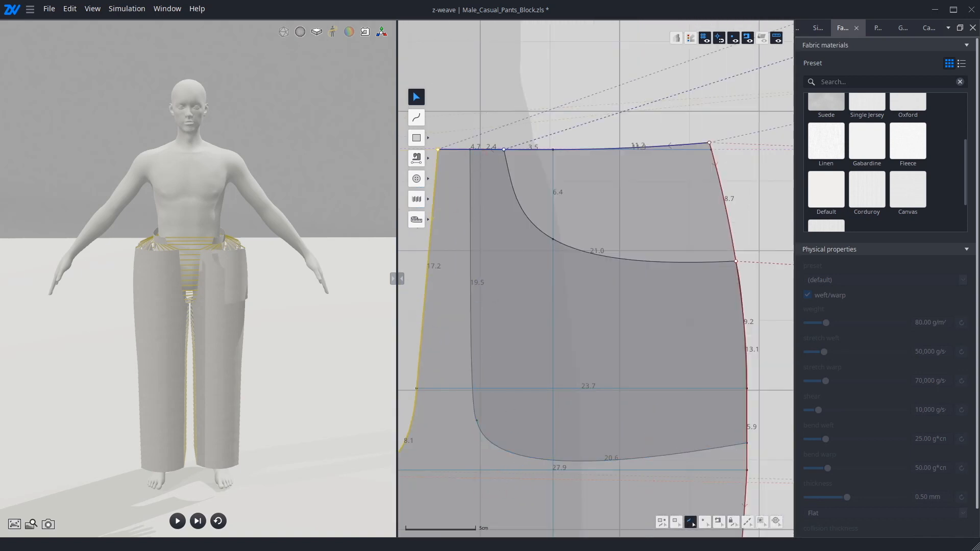
Divide the front panel's waist edge at the pocket bag's inner corner and its side seam at the bag's lower corner
scroll(547, 154, up, 5)
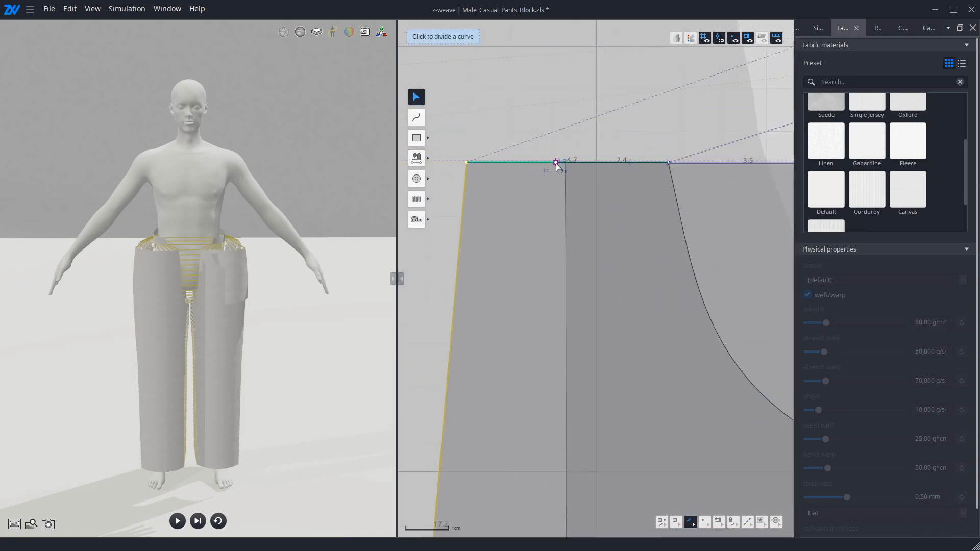
click(556, 162)
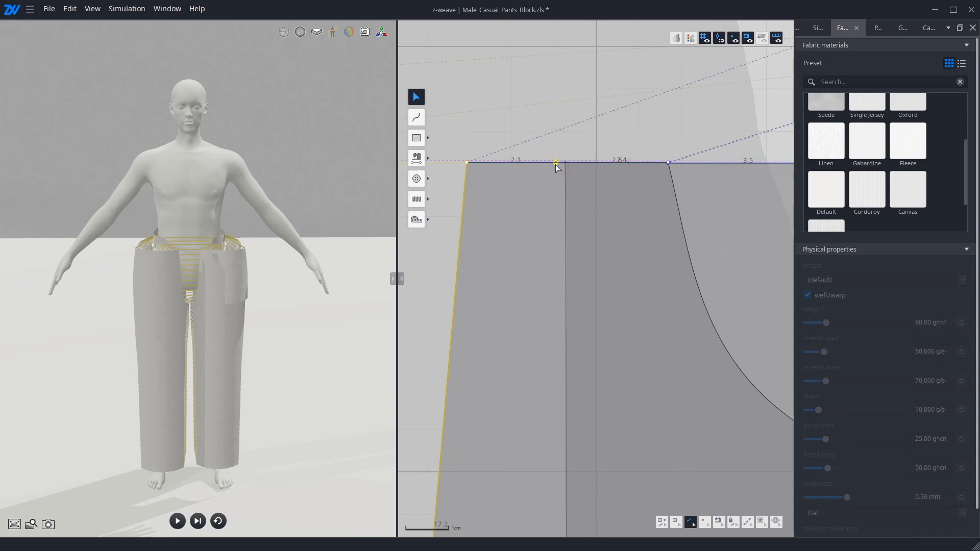
click(556, 163)
key(Delete)
scroll(530, 182, down, 5)
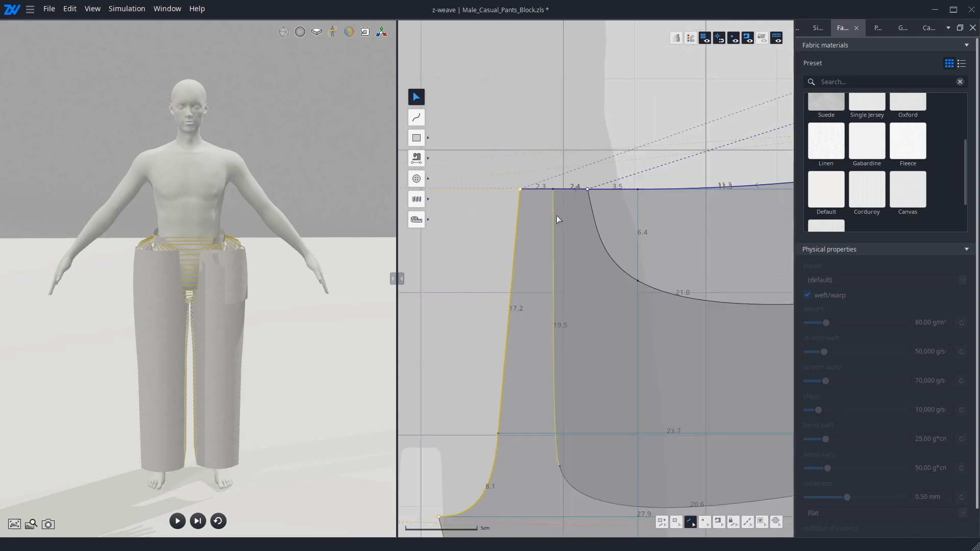
scroll(742, 415, up, 8)
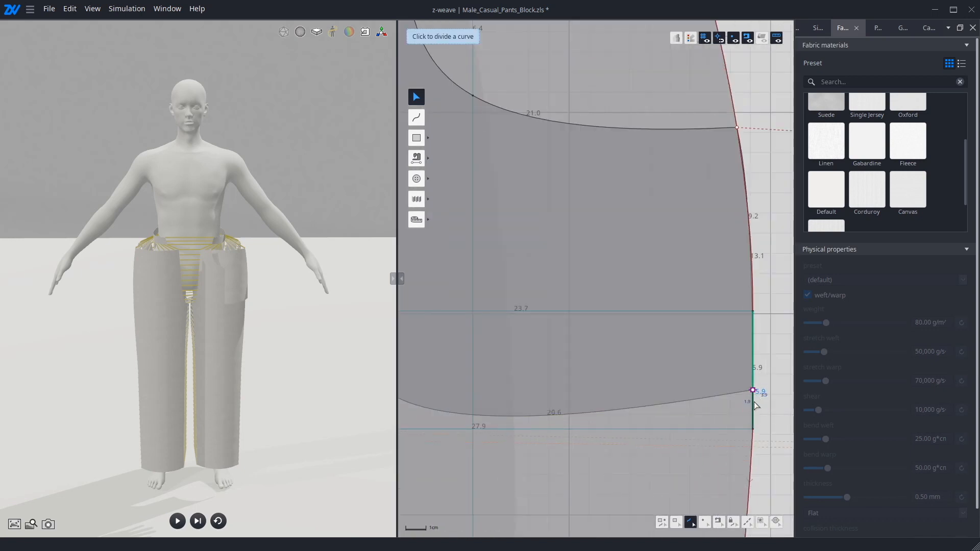
click(753, 402)
scroll(754, 394, down, 3)
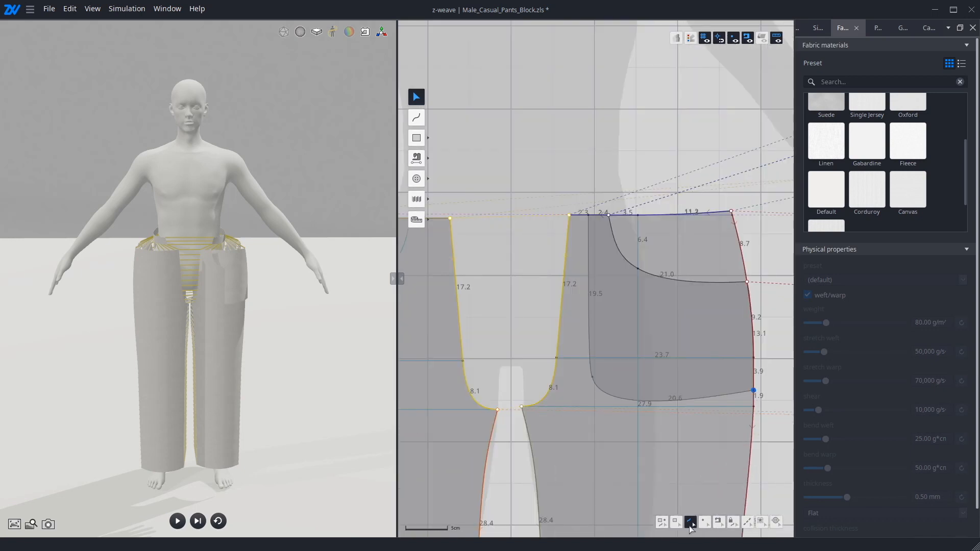
Move the pocket bag piece up clear of the front panel
click(676, 521)
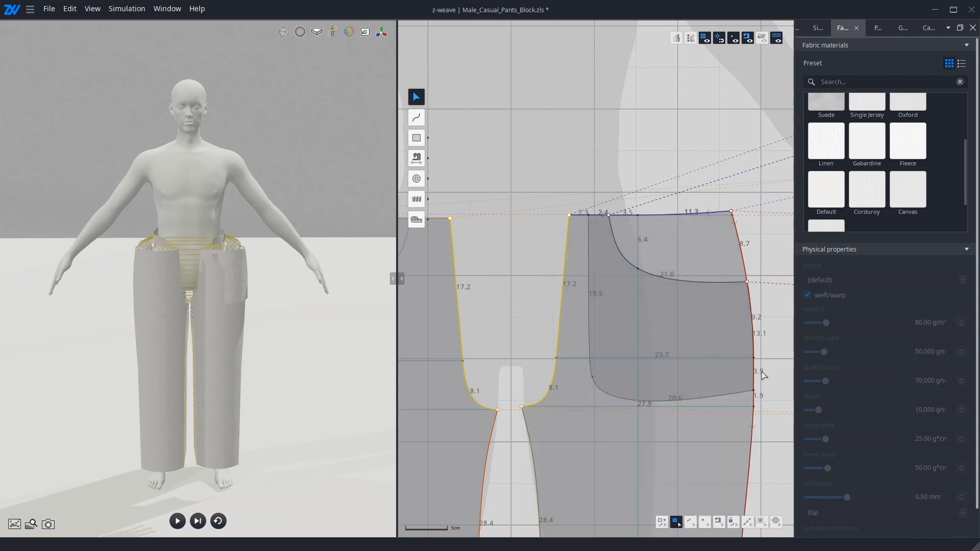
drag(728, 249, 735, 62)
drag(736, 126, 756, 114)
middle_drag(746, 139, 720, 241)
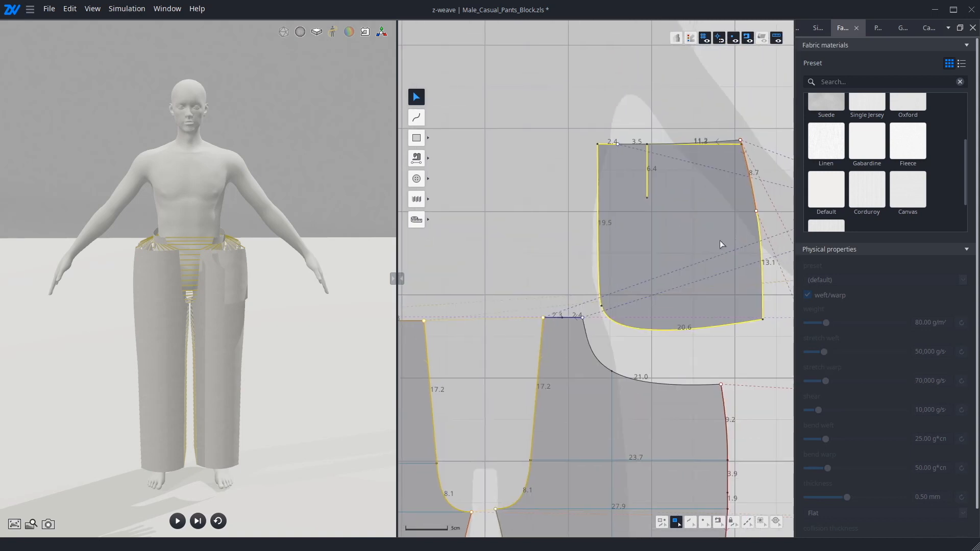
Sew the pocket bag's 2.4 cm waist segment to the matching waist segment of the front panel
scroll(654, 167, up, 2)
click(417, 158)
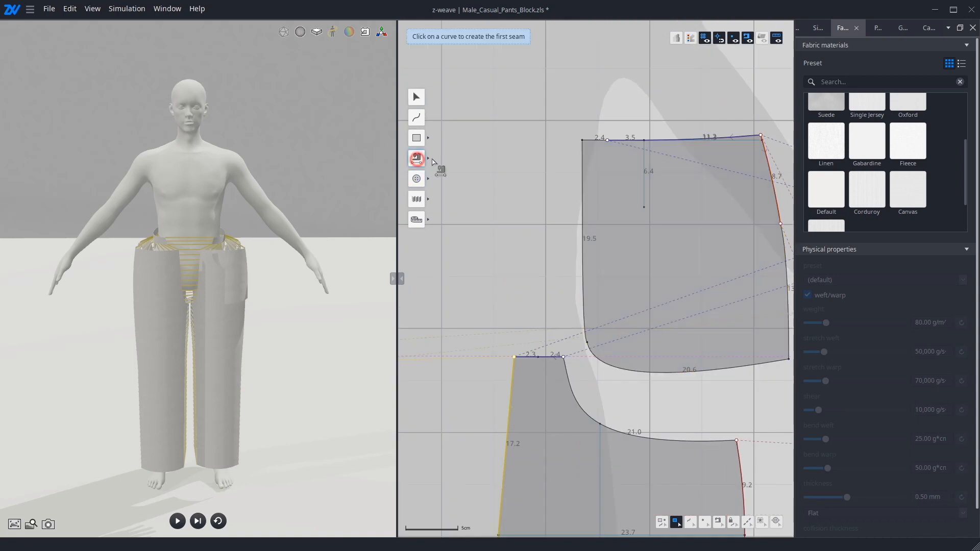
click(592, 141)
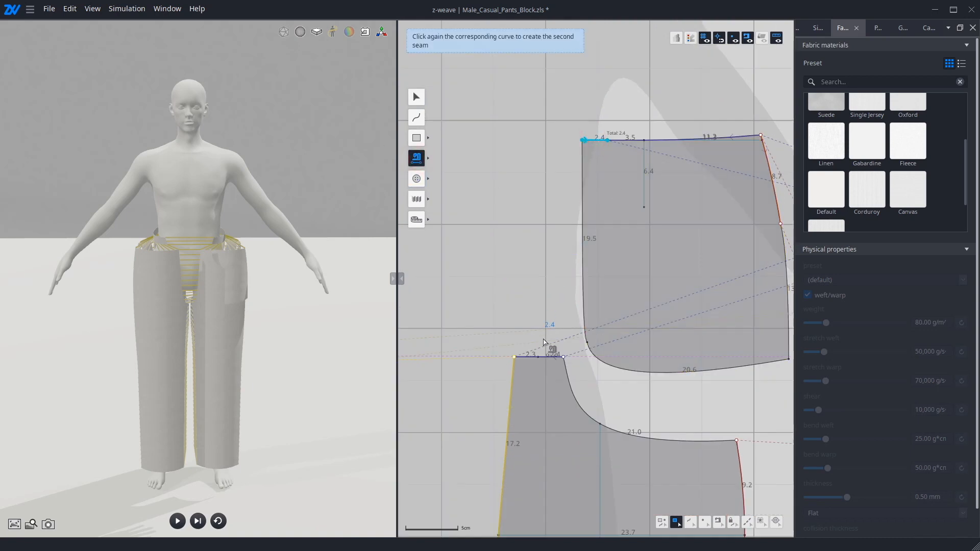
click(550, 356)
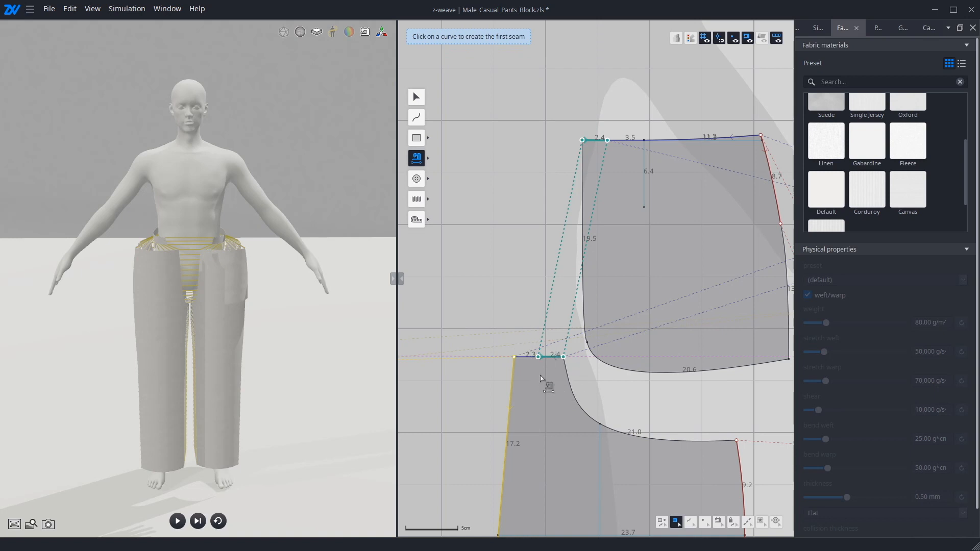
Sew the pocket bag's 13.1 cm side edge to the front panel's side seam with free sewing, starting at the pocket opening
scroll(566, 207, down, 2)
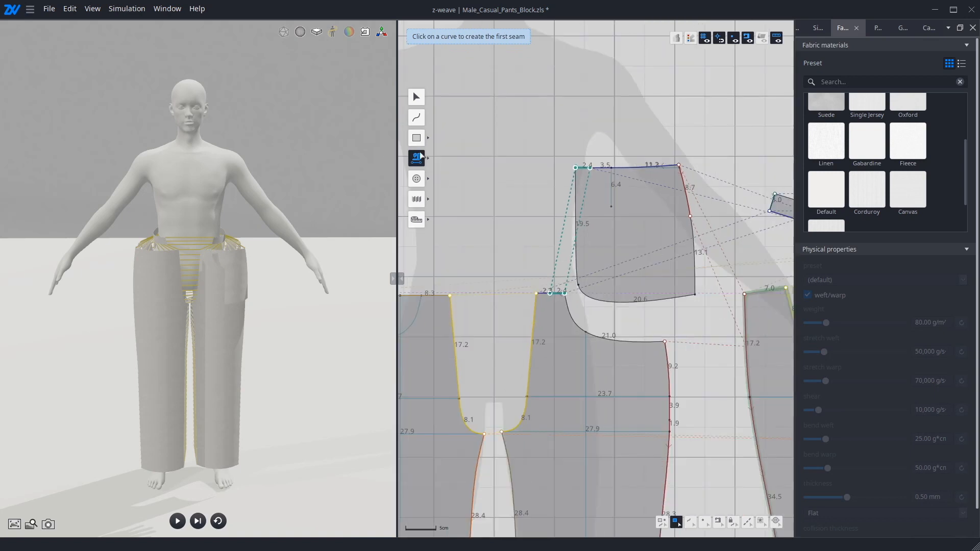
click(693, 218)
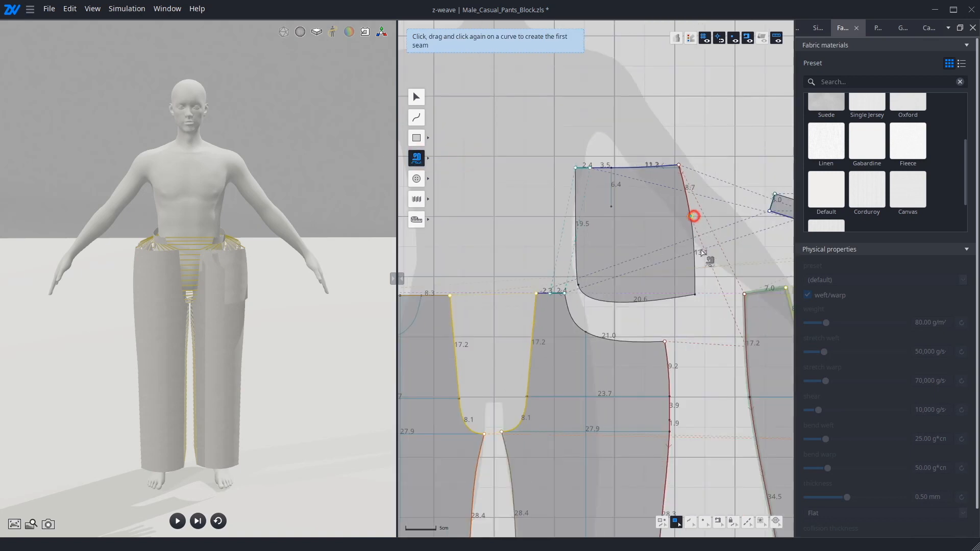
click(698, 300)
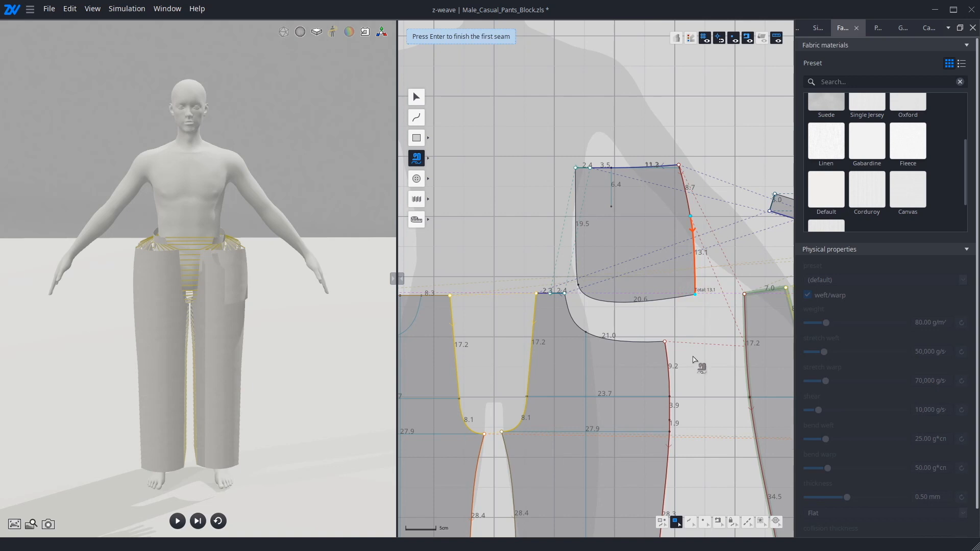
key(Return)
click(665, 341)
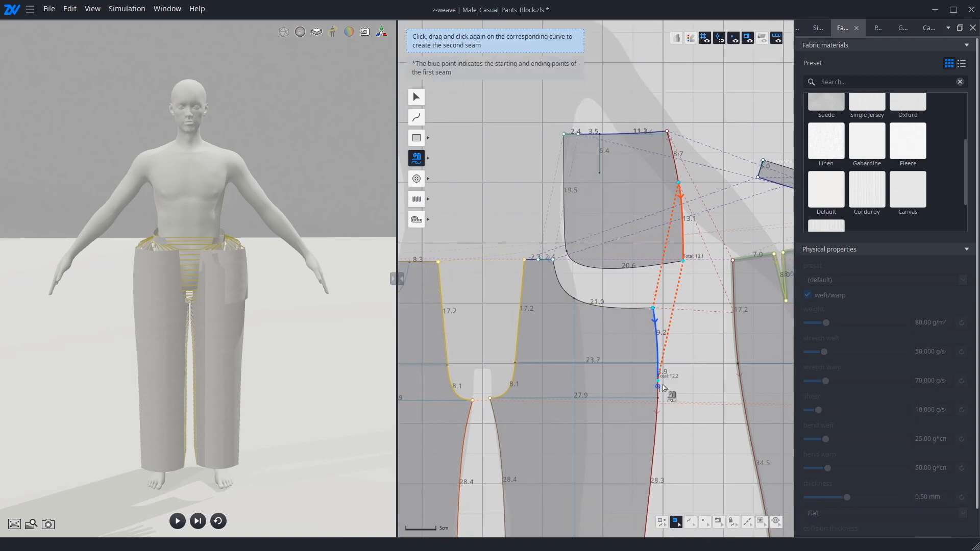
scroll(664, 389, up, 2)
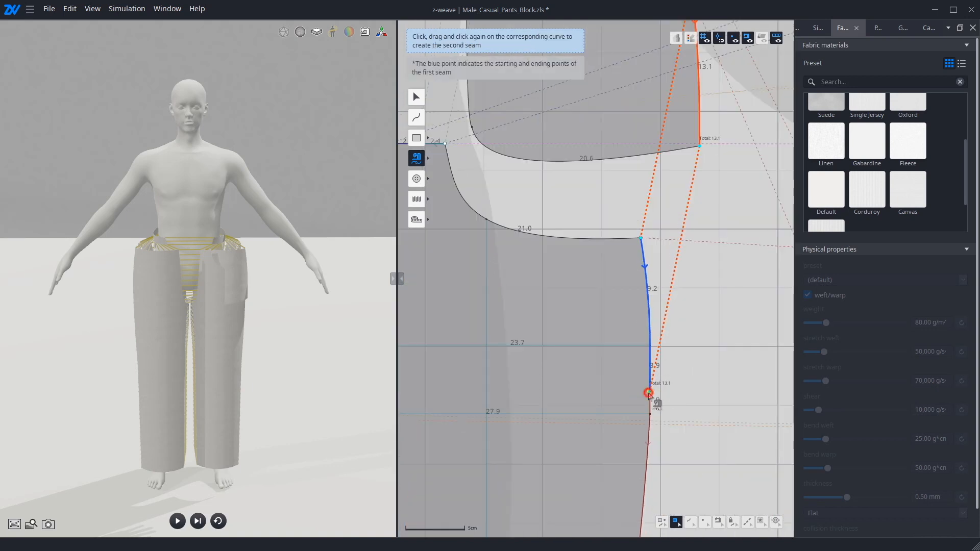
click(650, 392)
scroll(701, 393, down, 5)
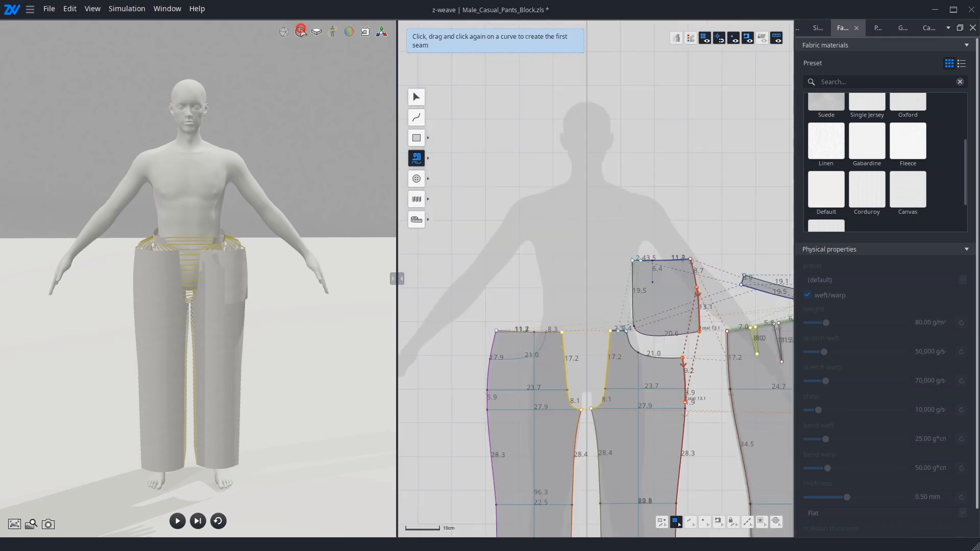
Turn on the garment mesh display in the 3D view and examine the mesh around the waist and front pocket
click(284, 32)
scroll(293, 228, up, 5)
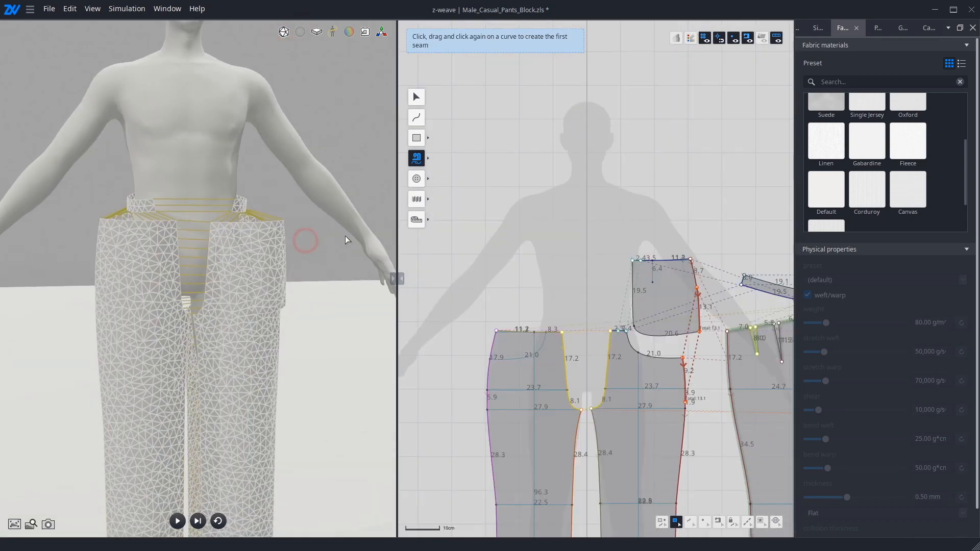
mouse_move(317, 252)
right_down()
mouse_move(247, 248)
mouse_move(317, 244)
right_up()
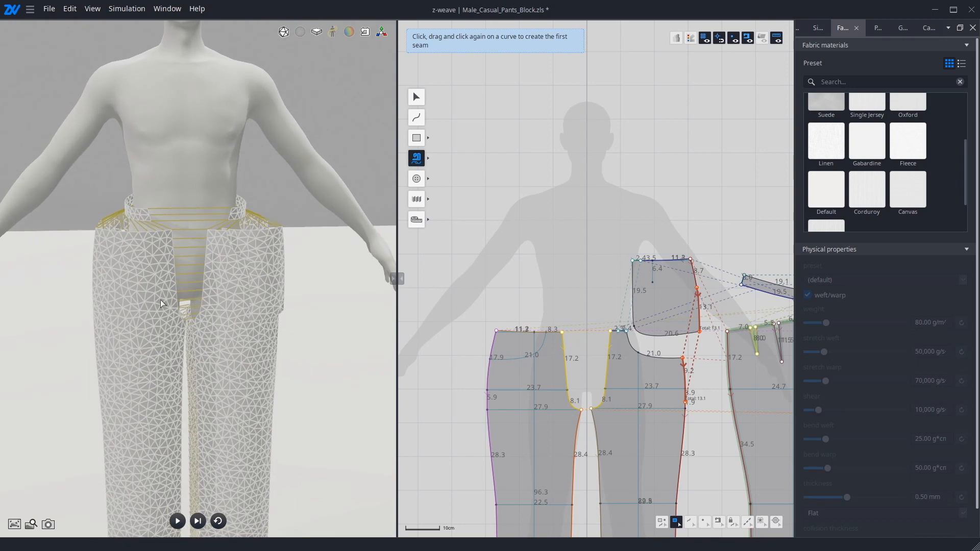
scroll(163, 298, up, 3)
scroll(165, 297, up, 2)
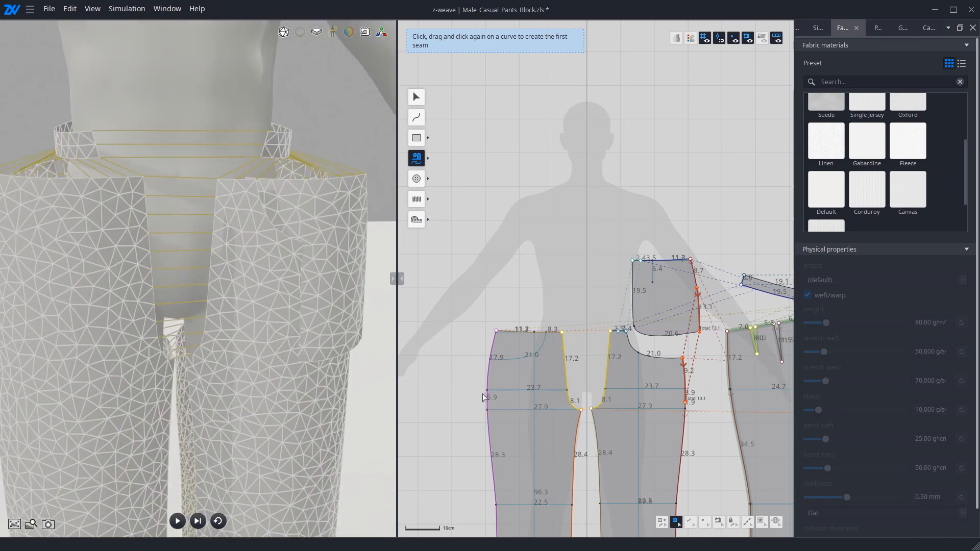
scroll(229, 334, up, 5)
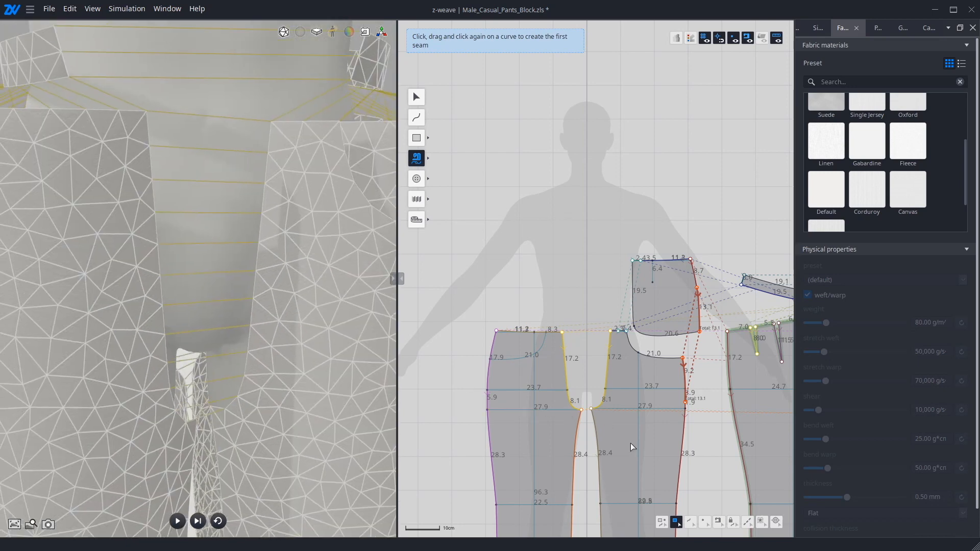
Divide the intact front panel's centre front edge at several closely spaced points, starting 1.8 cm below the waist, and examine the mesh there
click(690, 521)
scroll(565, 366, up, 5)
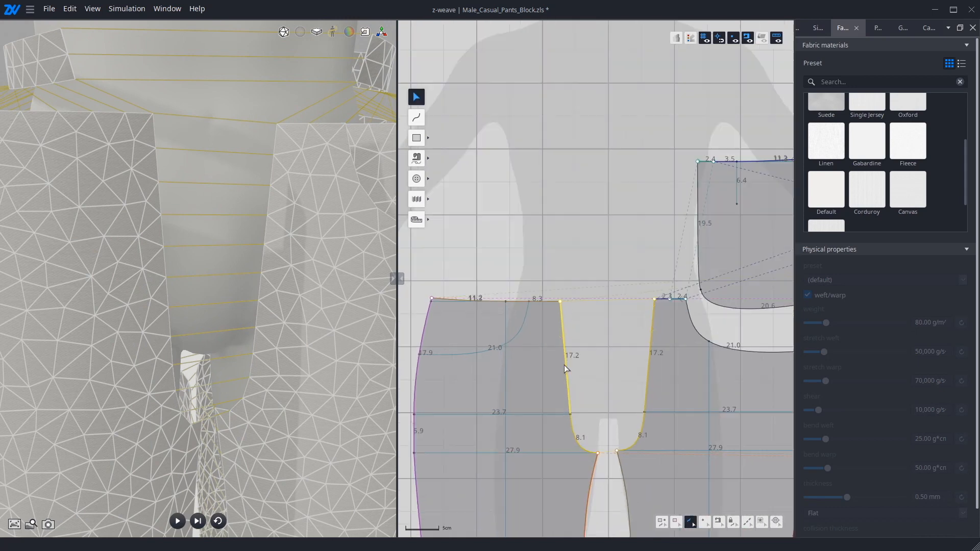
scroll(562, 323, up, 5)
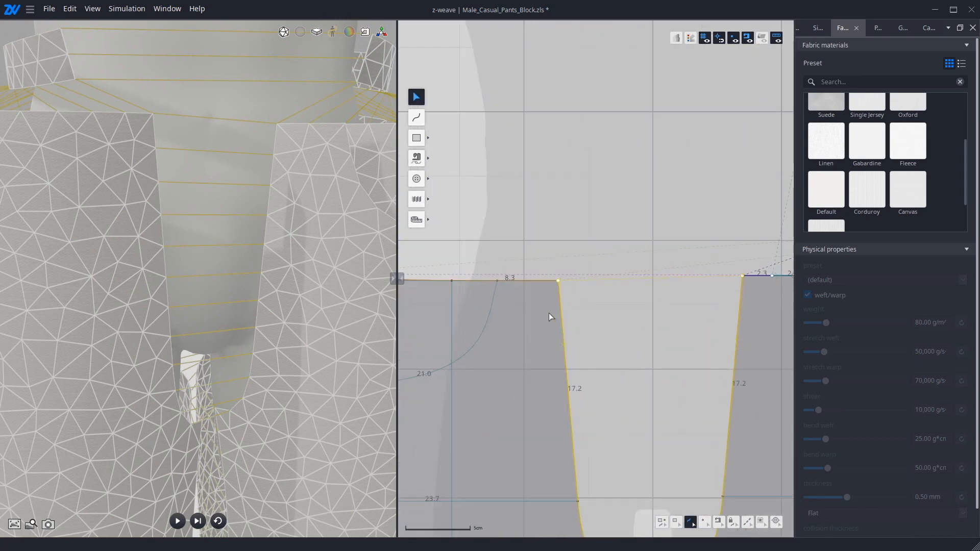
click(572, 300)
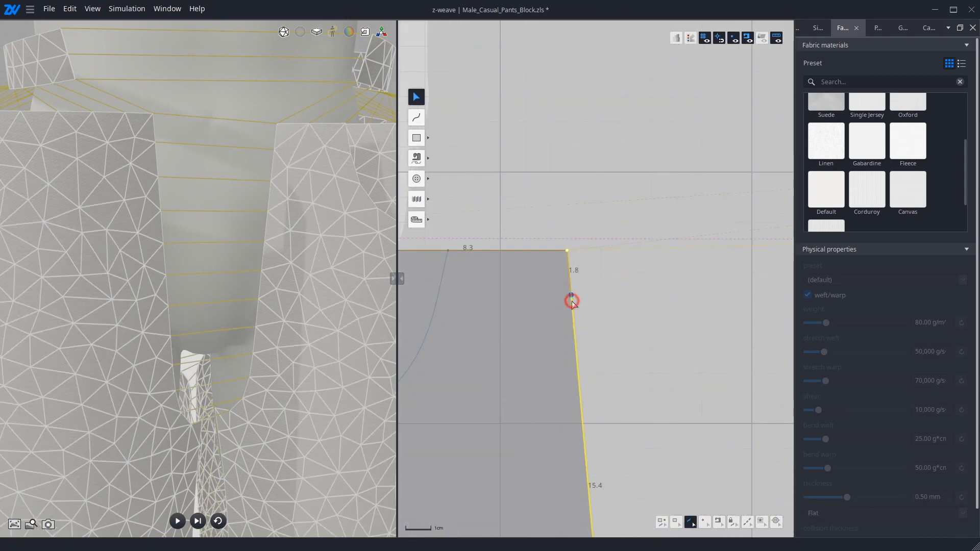
click(572, 303)
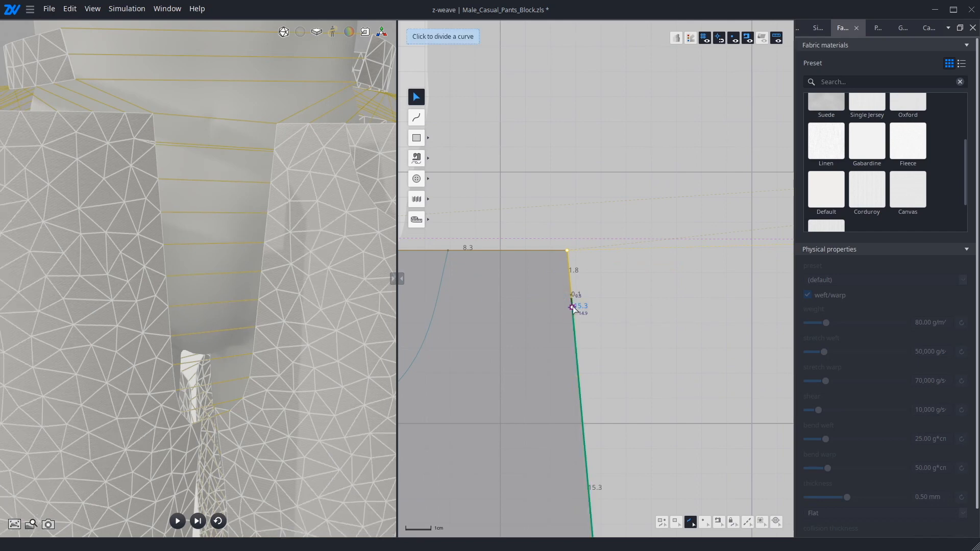
click(572, 304)
click(573, 312)
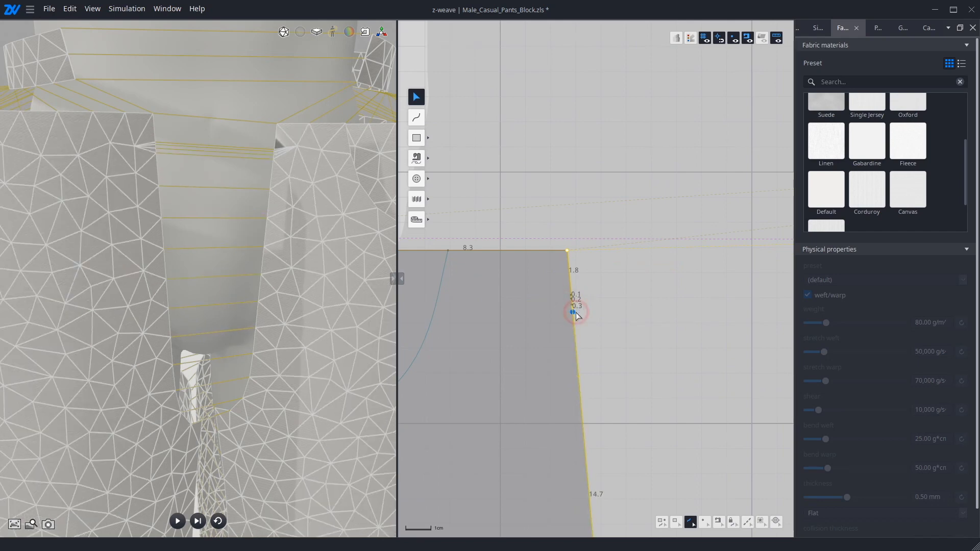
scroll(179, 225, up, 6)
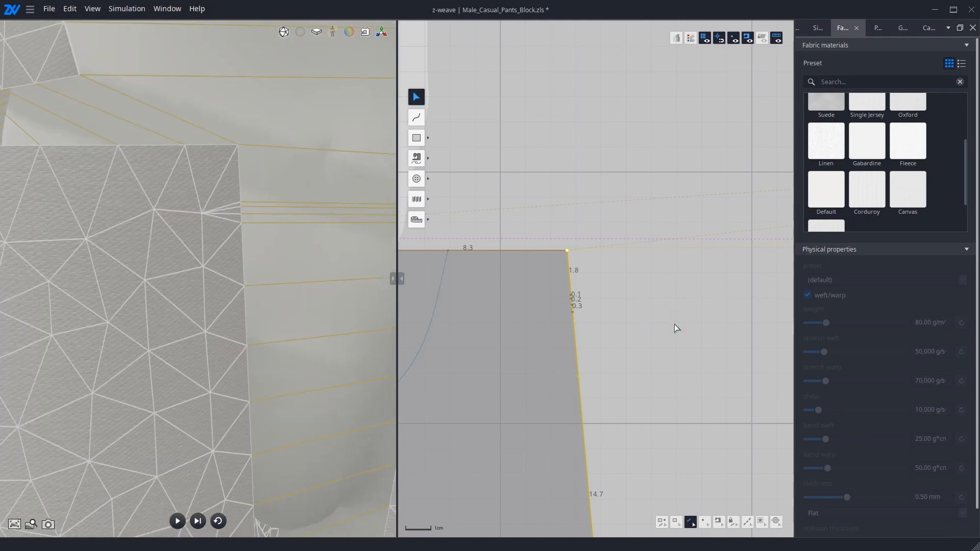
Undo all the division points added to the centre front edge
key(ctrl+z)
key(ctrl+z)
key(ctrl+z)
key(ctrl+z)
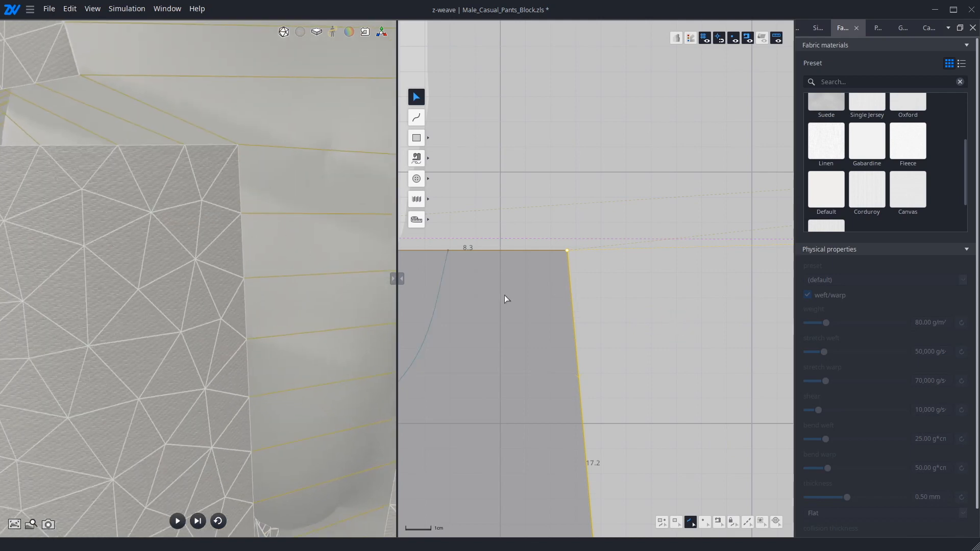
Delete the intact front panel that has no pocket opening cut into it
scroll(503, 296, down, 4)
scroll(265, 228, down, 8)
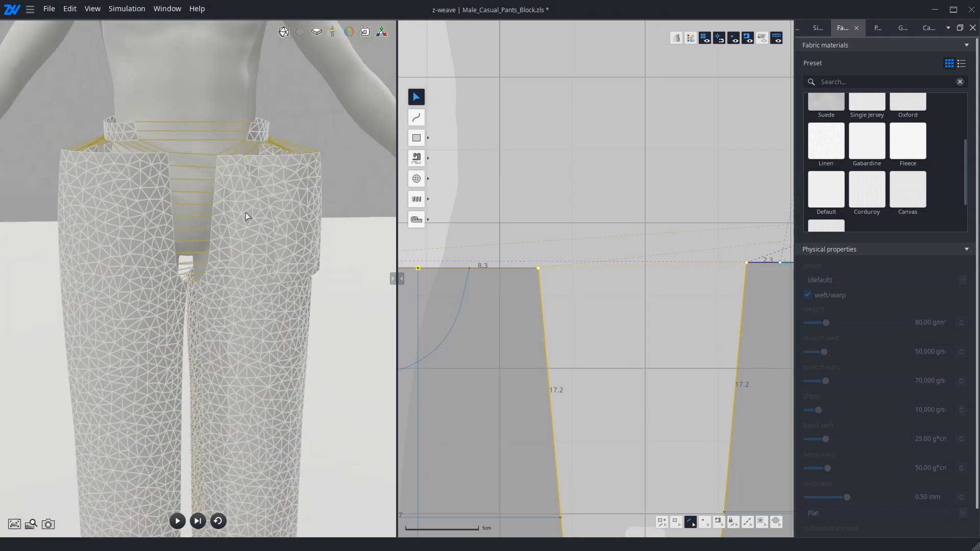
right_drag(246, 212, 299, 304)
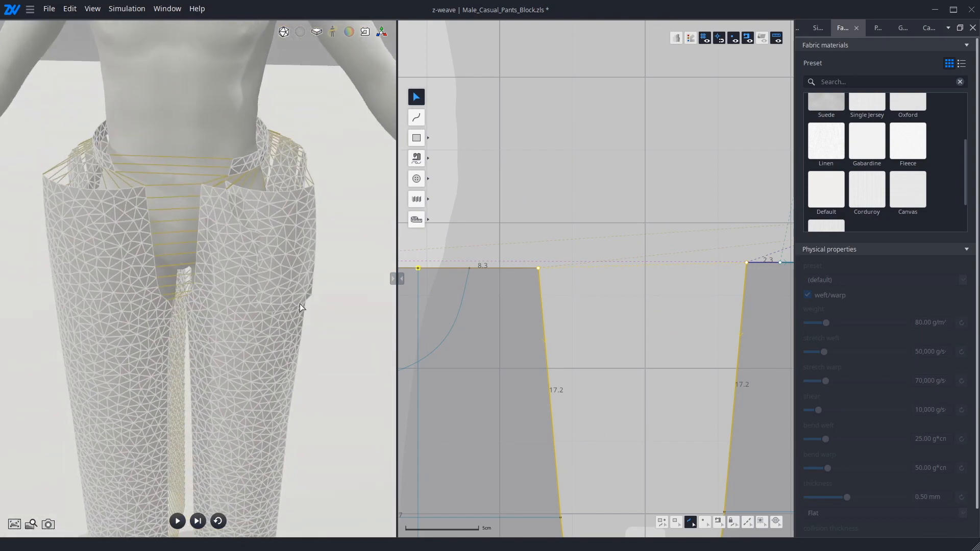
scroll(563, 265, down, 4)
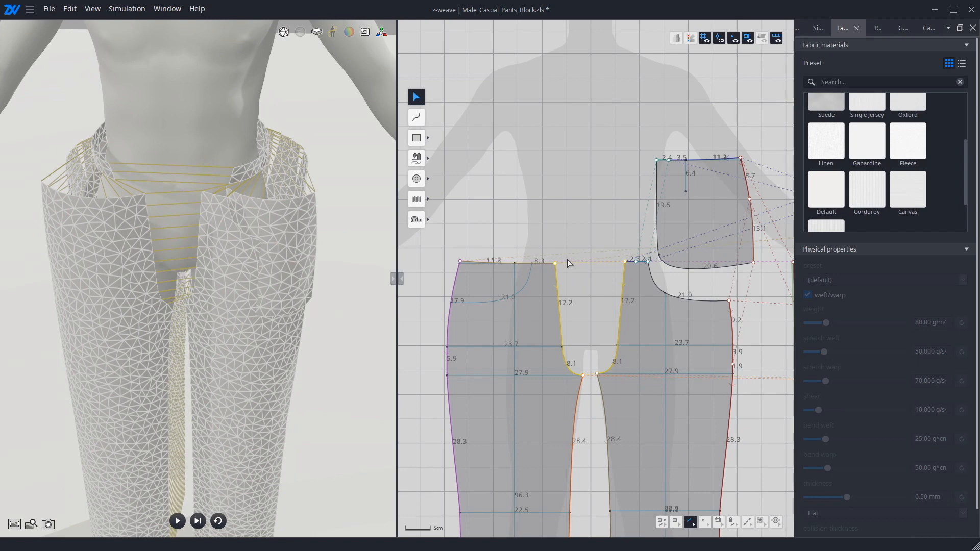
right_drag(667, 445, 639, 330)
middle_drag(657, 322, 682, 322)
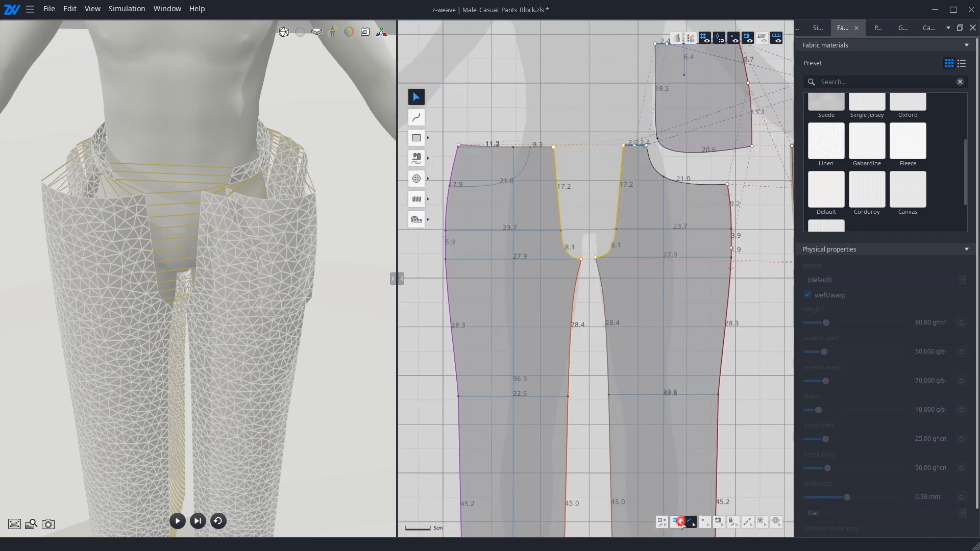
click(682, 522)
click(532, 302)
key(Delete)
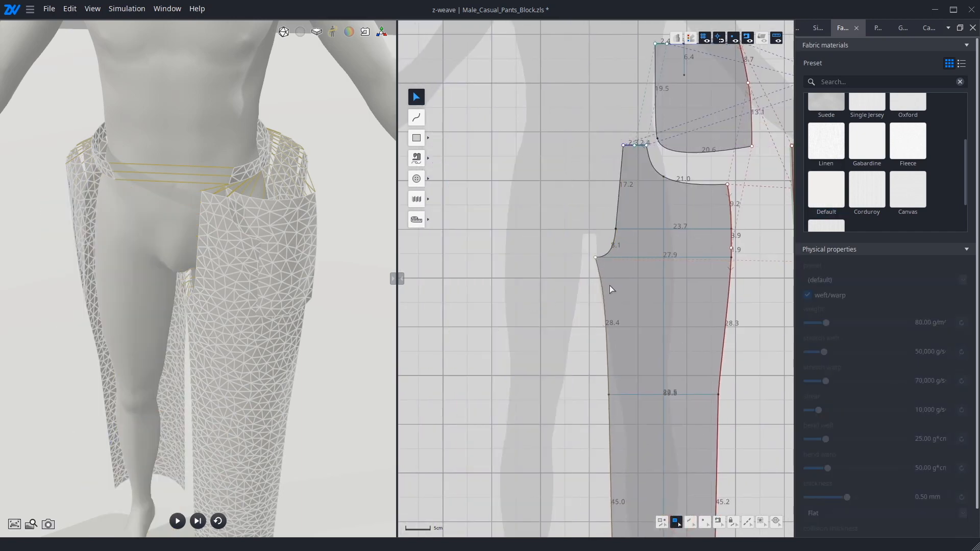
Make a mirrored copy of the cut front panel and its pocket bag, placing it across the body's centre line
scroll(609, 286, down, 2)
click(684, 228)
shift+click(689, 177)
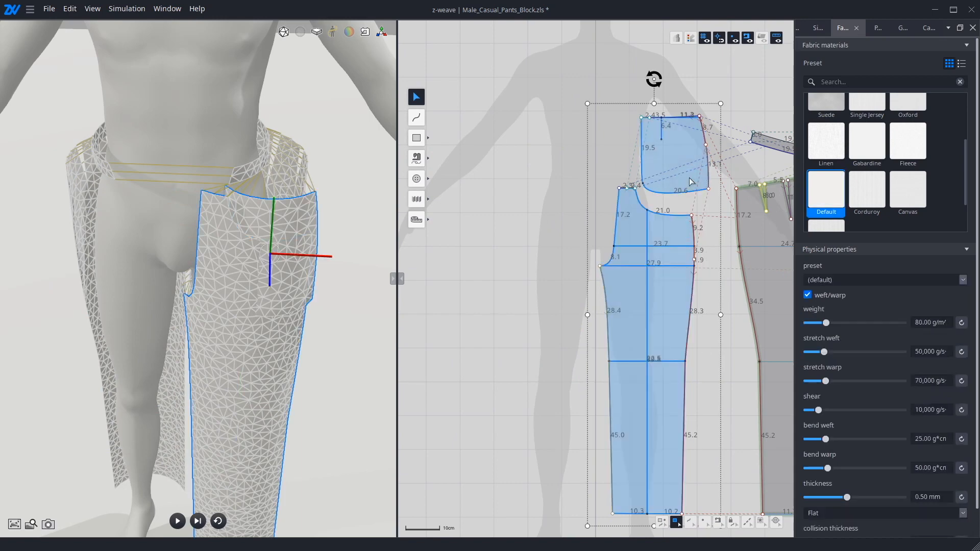
right_click(689, 182)
click(712, 207)
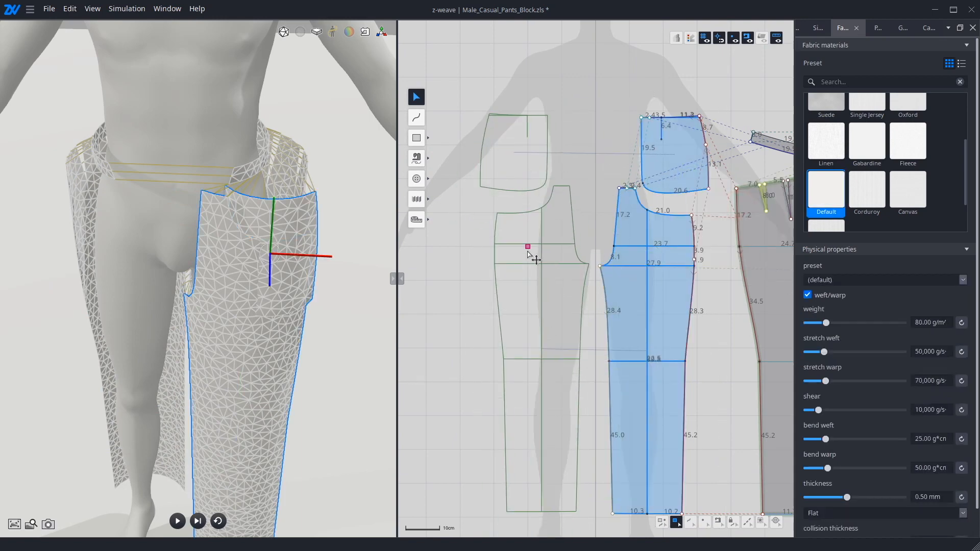
click(541, 263)
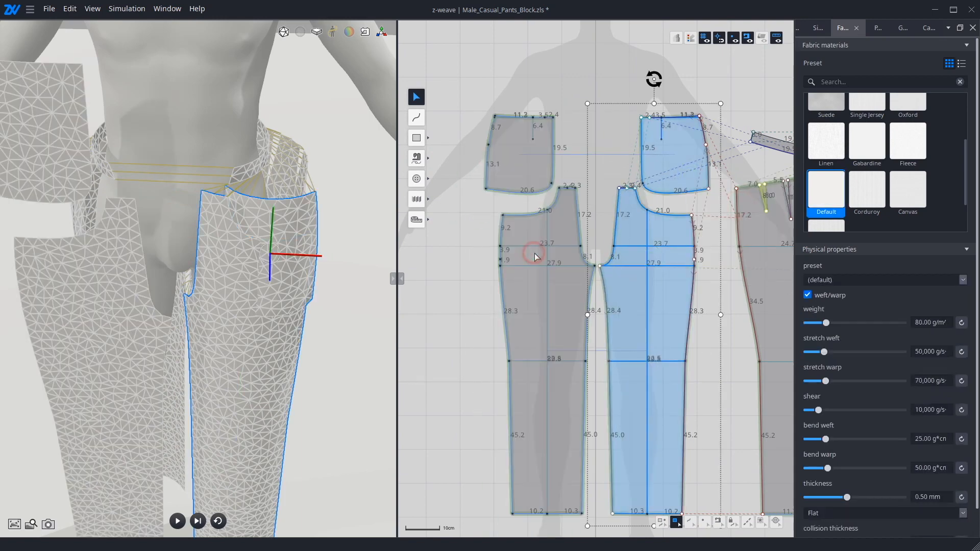
Sew the copied pocket bag's 2.4 cm waist segment to the matching waist segment of the copied front panel
scroll(548, 162, up, 2)
click(414, 154)
click(440, 159)
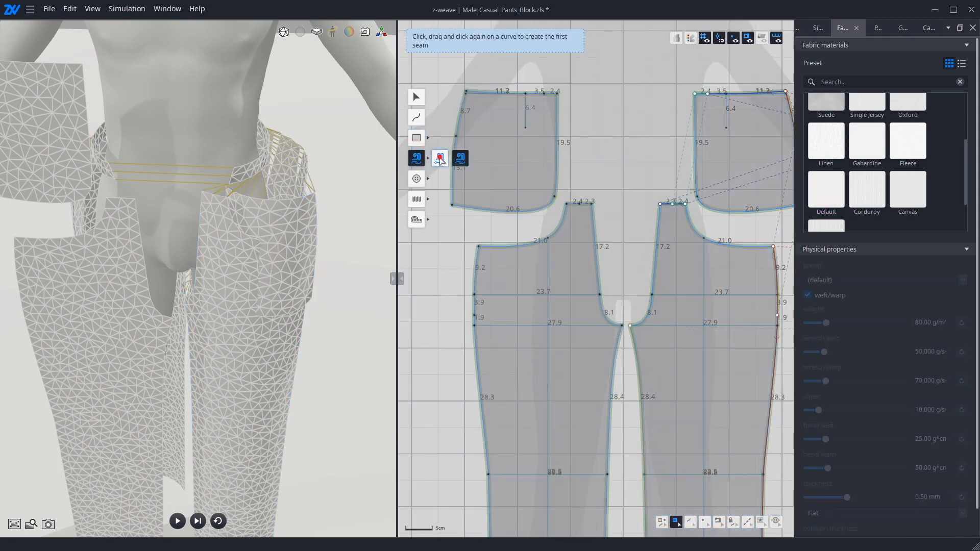
scroll(559, 93, up, 2)
click(510, 145)
click(558, 359)
Free-sew the copied pocket bag's 13.1 cm side edge to the copied front panel's side seam, starting at the pocket opening
click(416, 157)
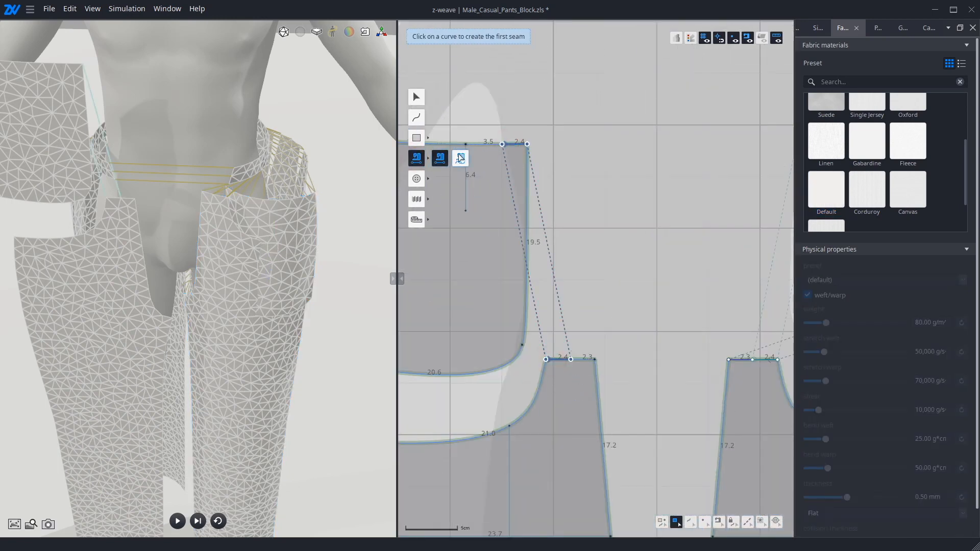
click(460, 158)
scroll(549, 199, down, 2)
click(444, 212)
click(441, 277)
click(465, 316)
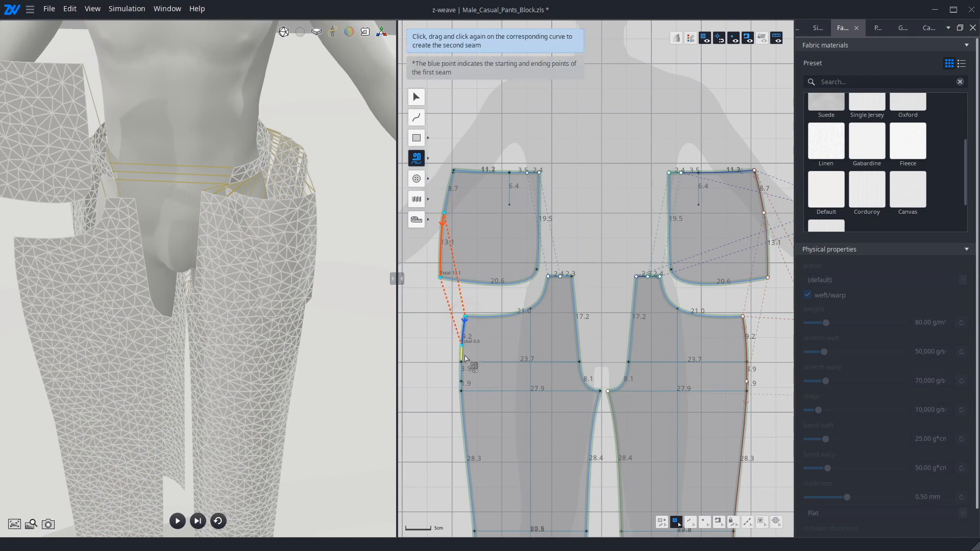
click(462, 381)
scroll(449, 193, down, 2)
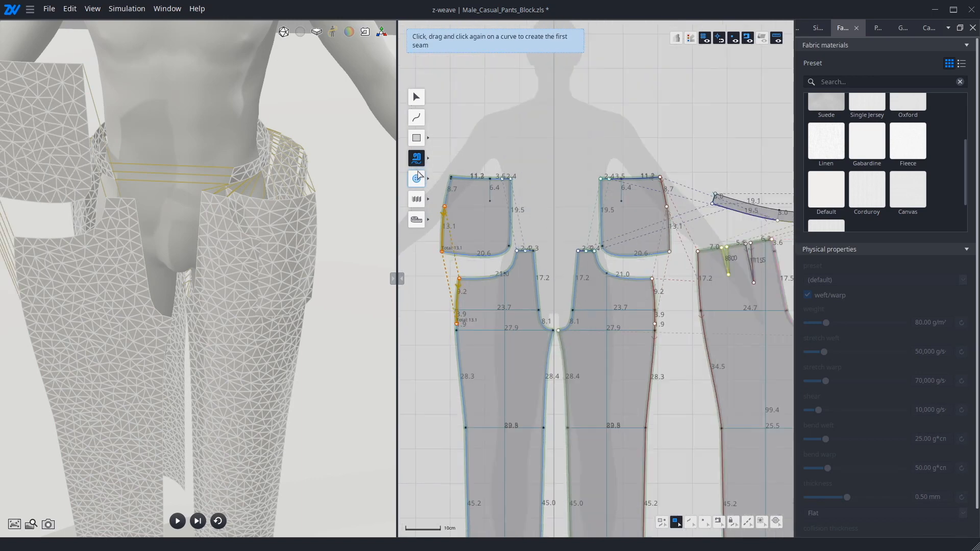
Sew the copied pocket bag's 8.7 cm edge together with the copied front panel's side seam to the matching back panel's full outer side
scroll(445, 168, up, 2)
click(469, 179)
click(458, 225)
scroll(460, 195, down, 3)
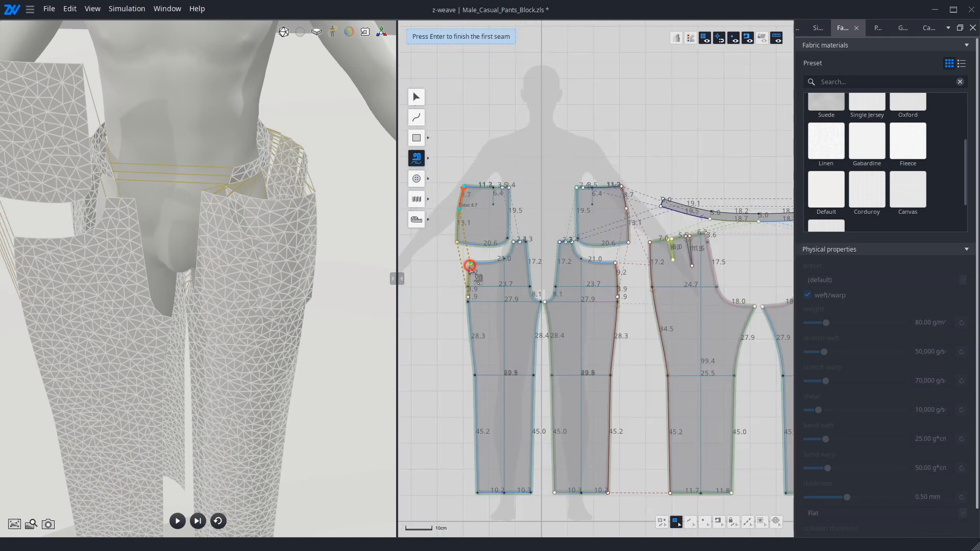
click(469, 266)
click(477, 493)
scroll(464, 416, down, 2)
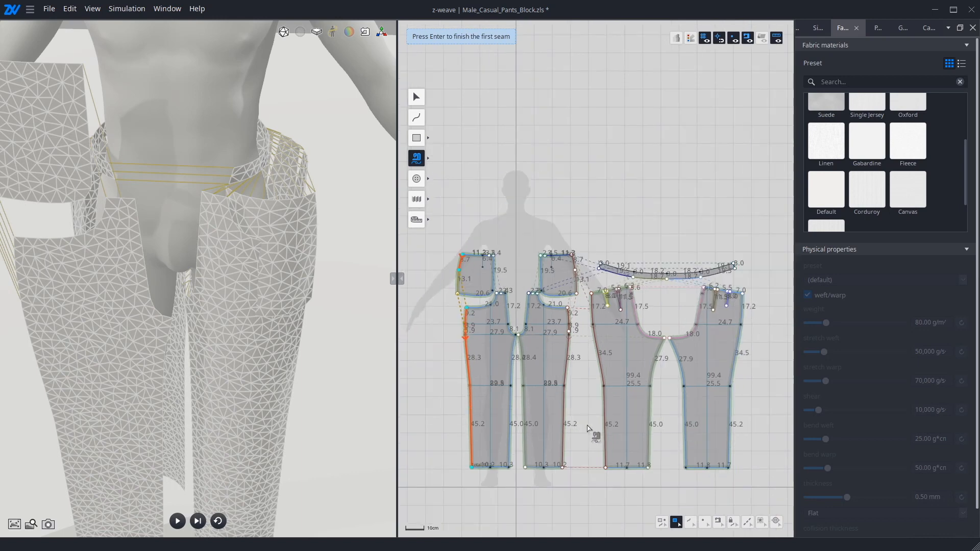
key(Return)
click(741, 294)
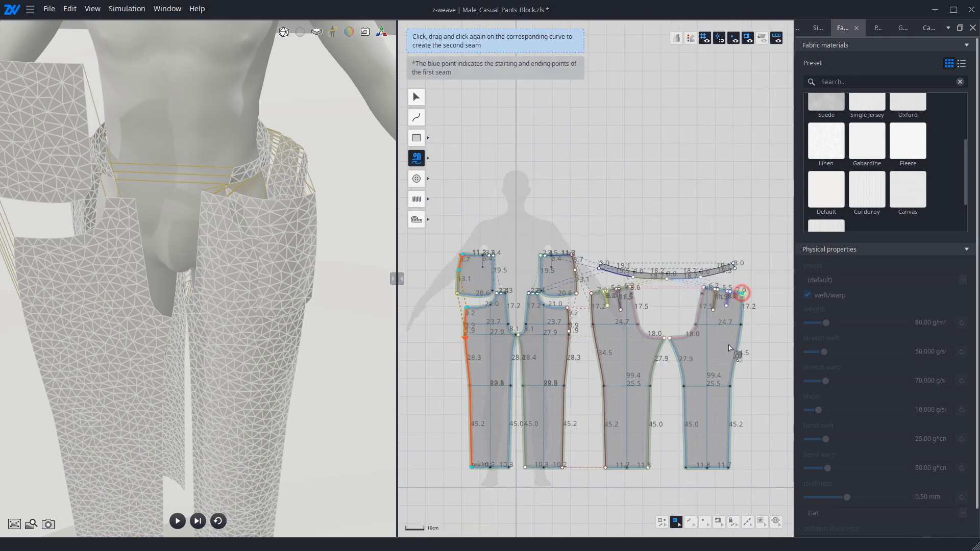
click(727, 472)
key(Return)
Sew the copied front panel's inseam from crotch point to hem to the matching back panel's inseam
scroll(528, 323, up, 3)
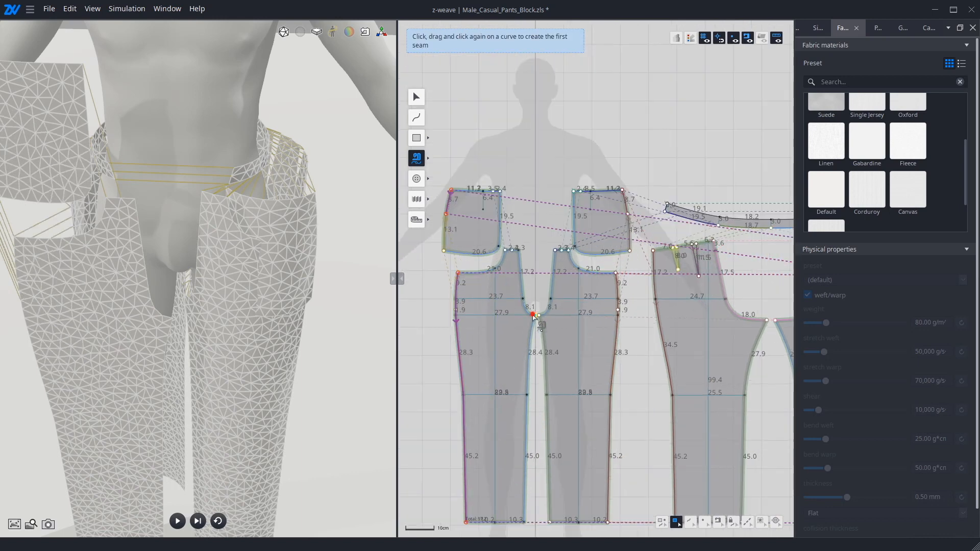
click(534, 317)
click(529, 521)
scroll(529, 520, down, 3)
key(Return)
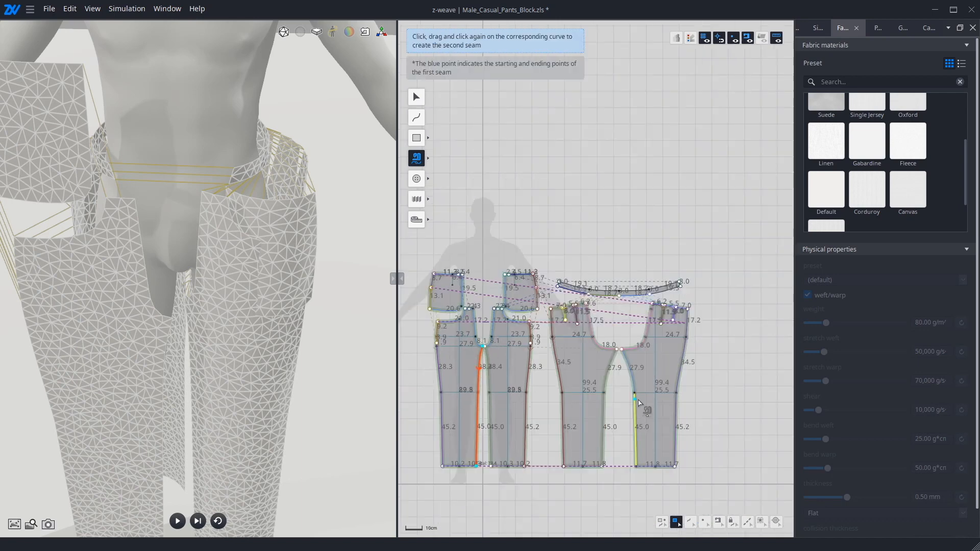
scroll(640, 403, up, 2)
click(618, 337)
click(637, 483)
key(Return)
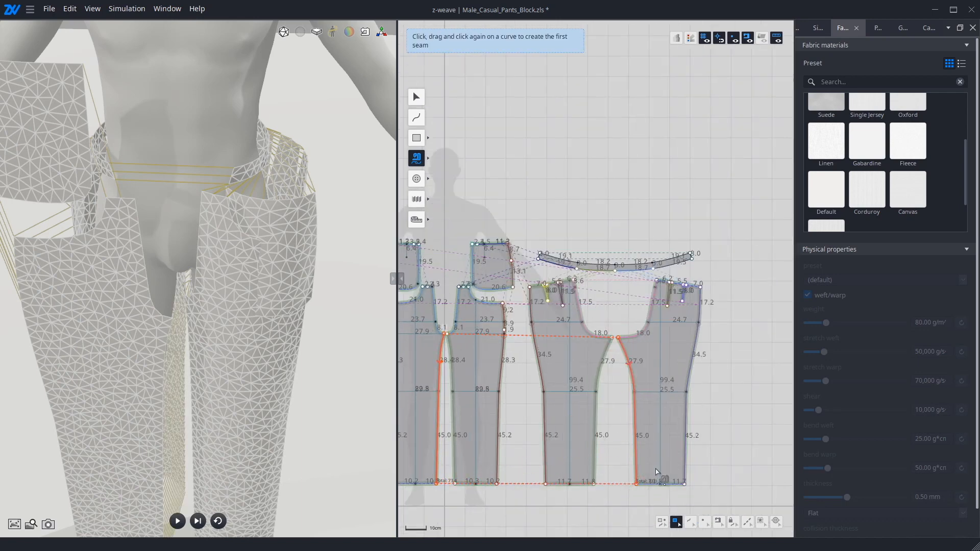
Sew the two front panels together along their centre front edges from the waist down to the crotch point
scroll(729, 409, down, 3)
scroll(561, 367, up, 4)
middle_drag(626, 333, 608, 351)
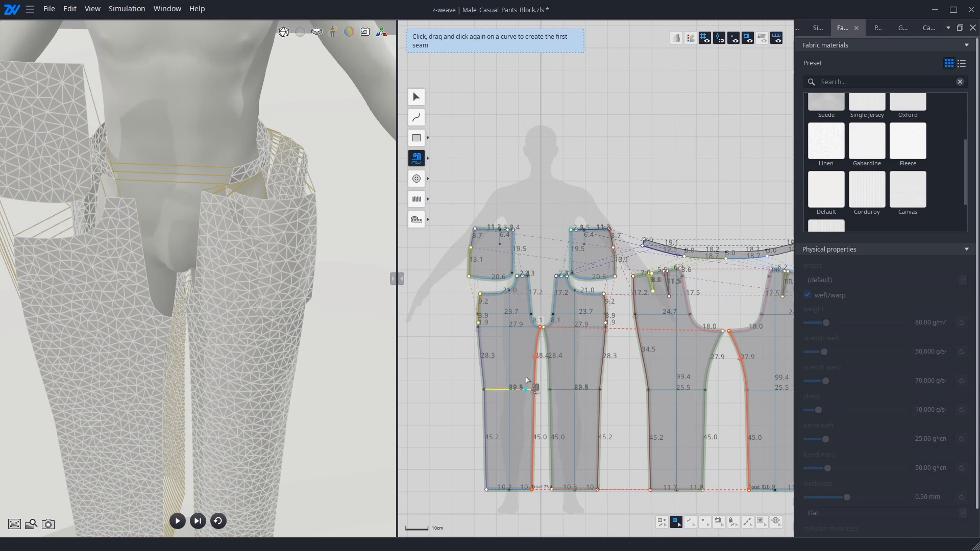
scroll(524, 276, up, 2)
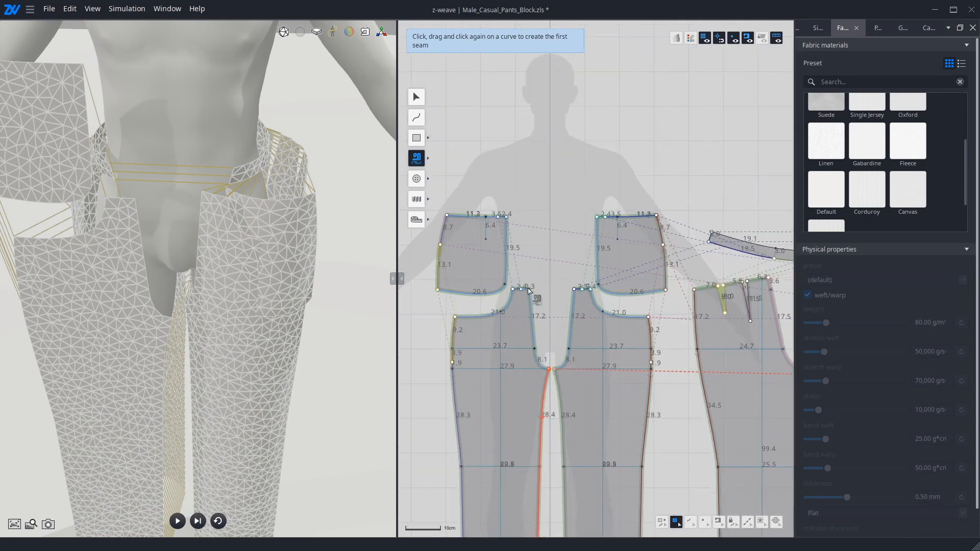
click(529, 289)
click(549, 369)
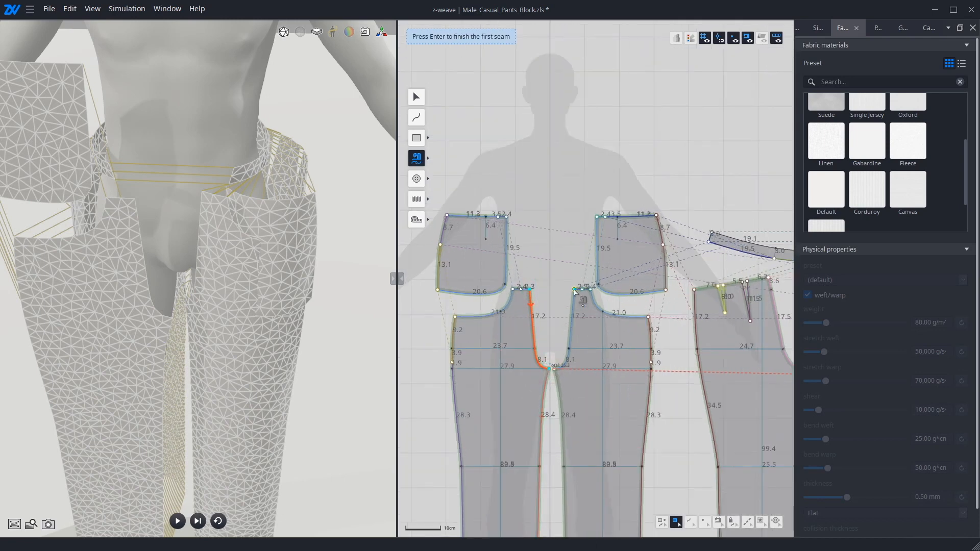
key(Return)
click(575, 290)
click(553, 368)
key(Return)
scroll(559, 317, up, 2)
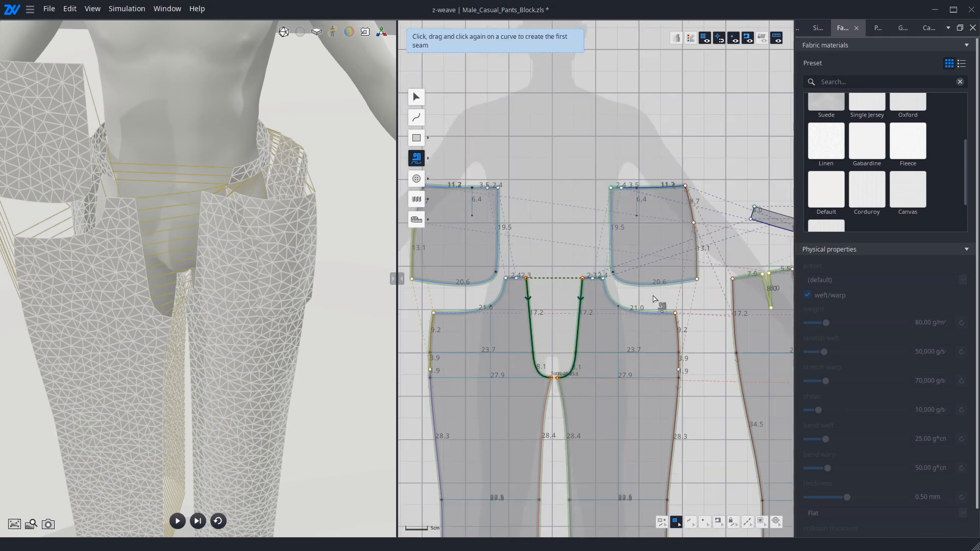
key(Escape)
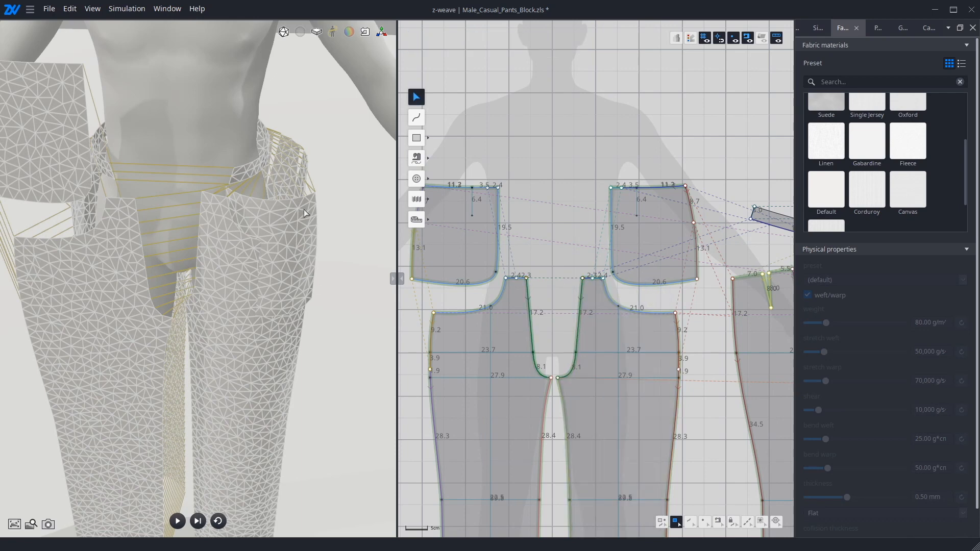
Place the copied pocket bag onto its copied front panel in the 3D view
click(489, 231)
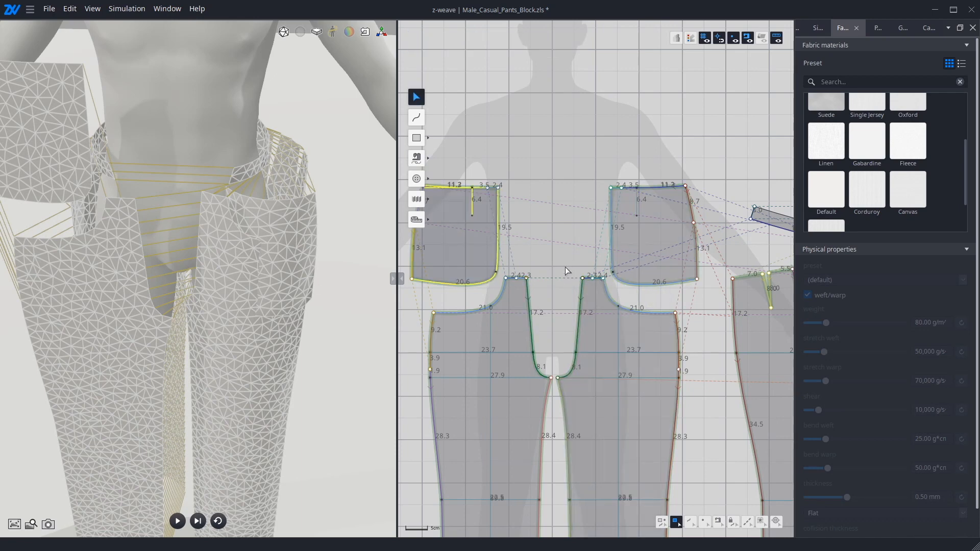
scroll(176, 260, down, 3)
click(77, 186)
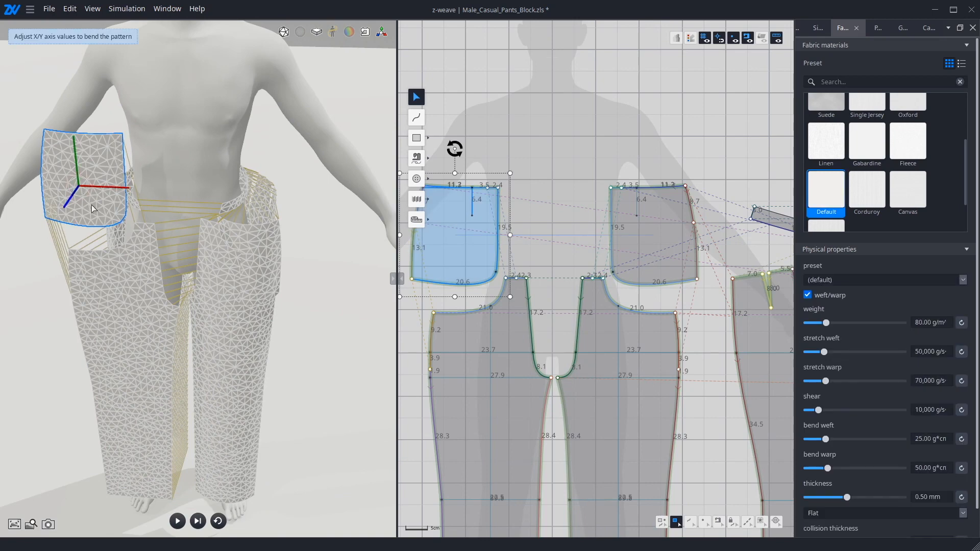
scroll(138, 250, down, 2)
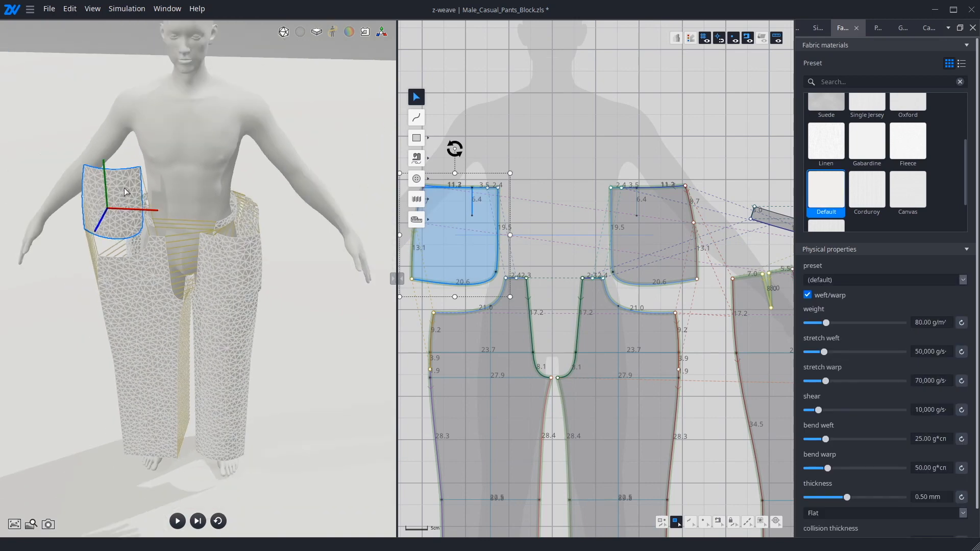
click(144, 295)
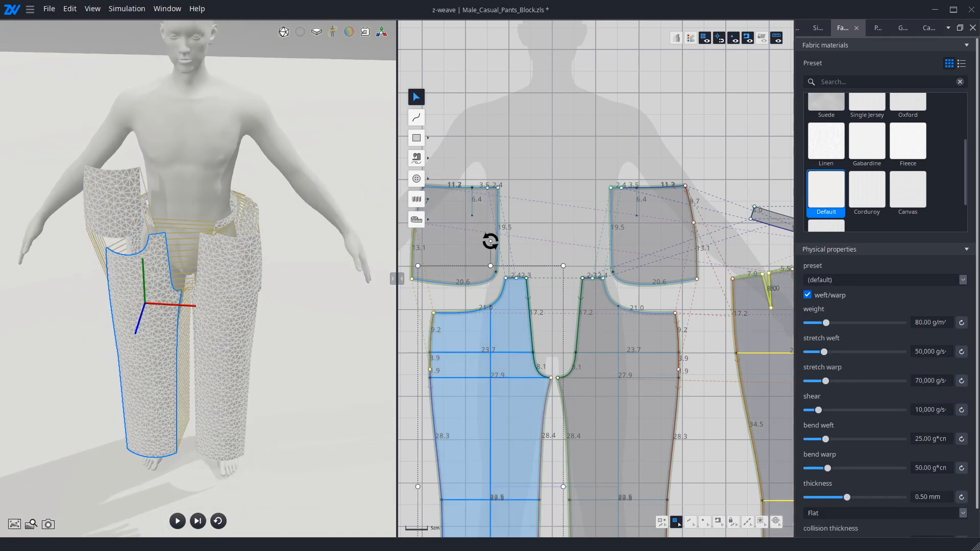
scroll(138, 255, up, 2)
click(118, 250)
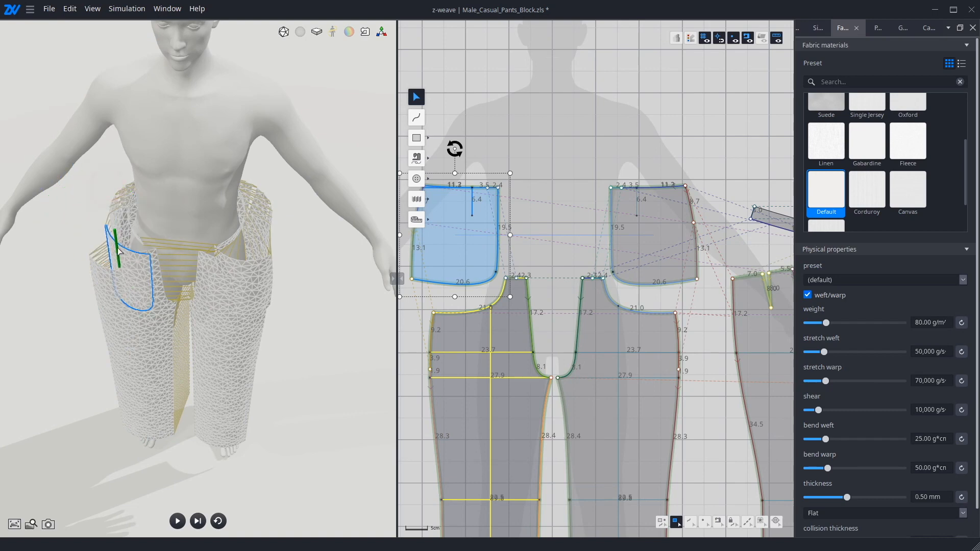
Fine-tune the copied pocket bag's position in 3D so it sits inside the copied front panel
right_drag(118, 251, 128, 327)
scroll(204, 347, up, 2)
click(247, 372)
mouse_move(266, 347)
mouse_down()
mouse_move(271, 335)
mouse_move(268, 344)
mouse_up()
drag(248, 398, 249, 412)
scroll(250, 411, down, 2)
middle_drag(249, 388, 152, 352)
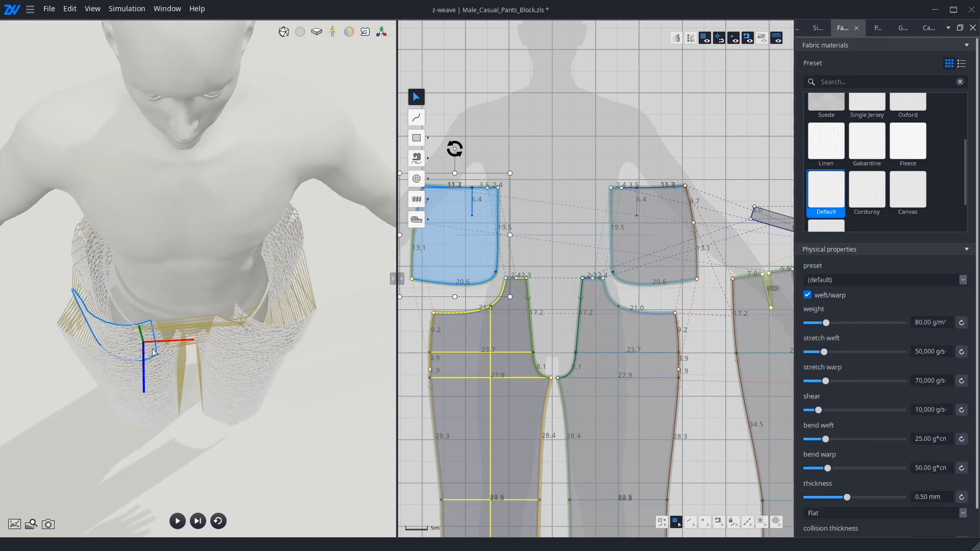
click(153, 352)
right_drag(153, 357, 160, 384)
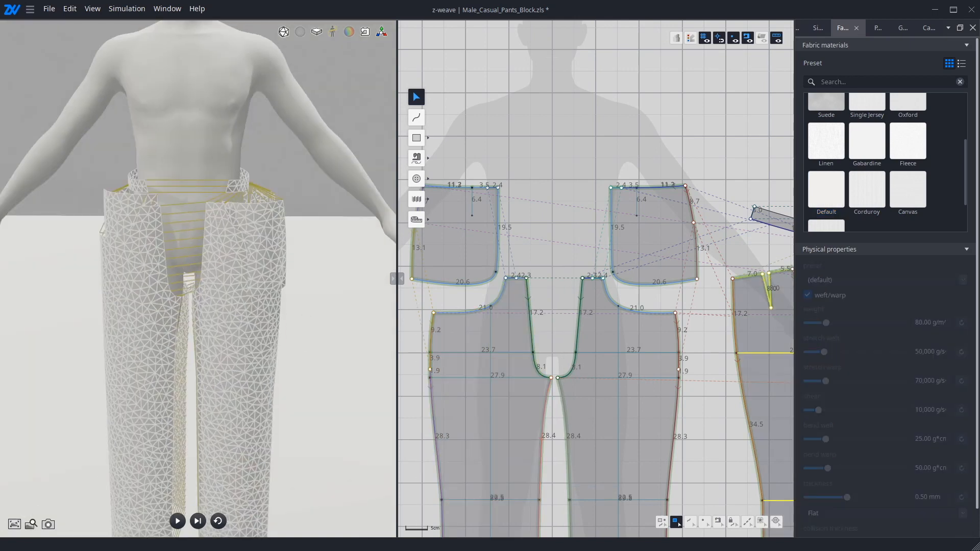
Free-sew the copied pocket bag's waist edge together with the copied front panel's waist edge to the waistband's remaining 19.5 cm end section
key(s)
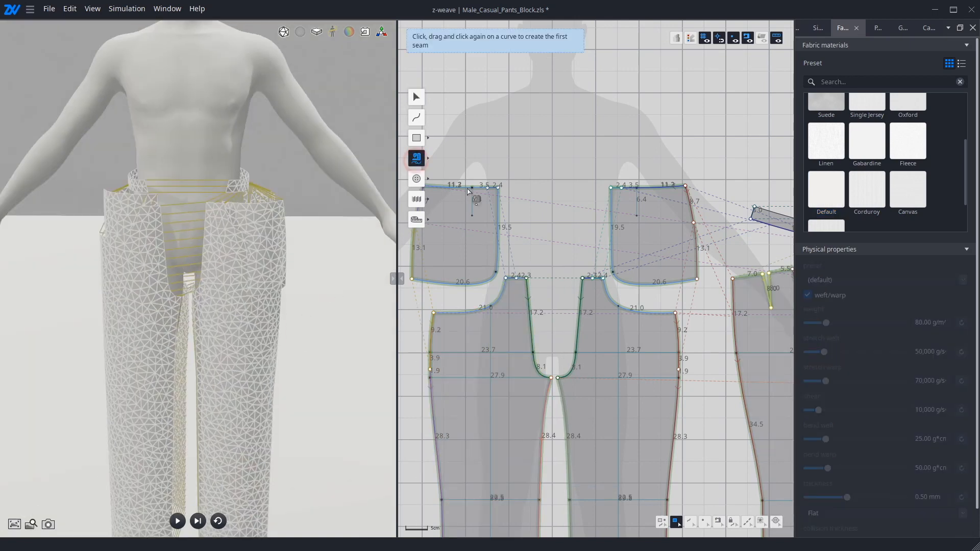
middle_drag(464, 185, 502, 225)
click(460, 225)
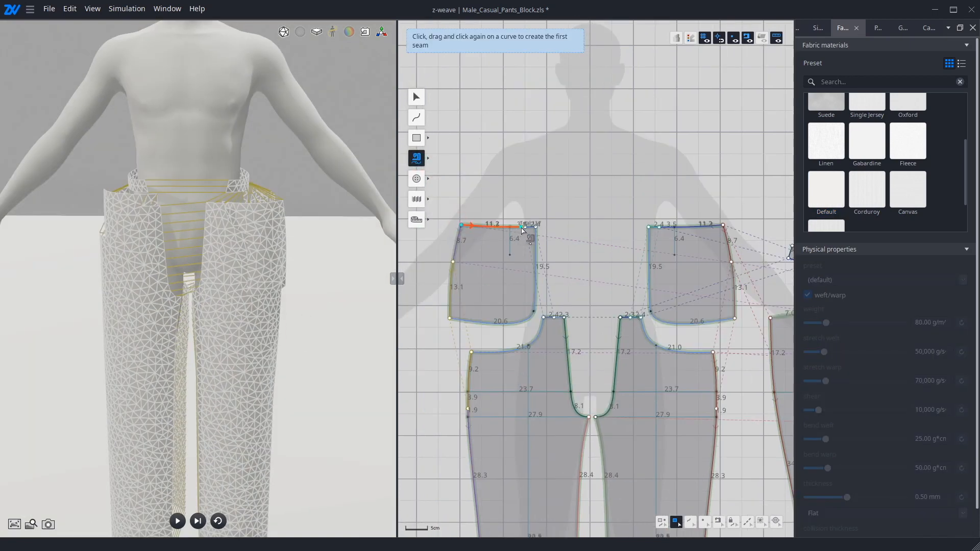
click(526, 226)
click(543, 318)
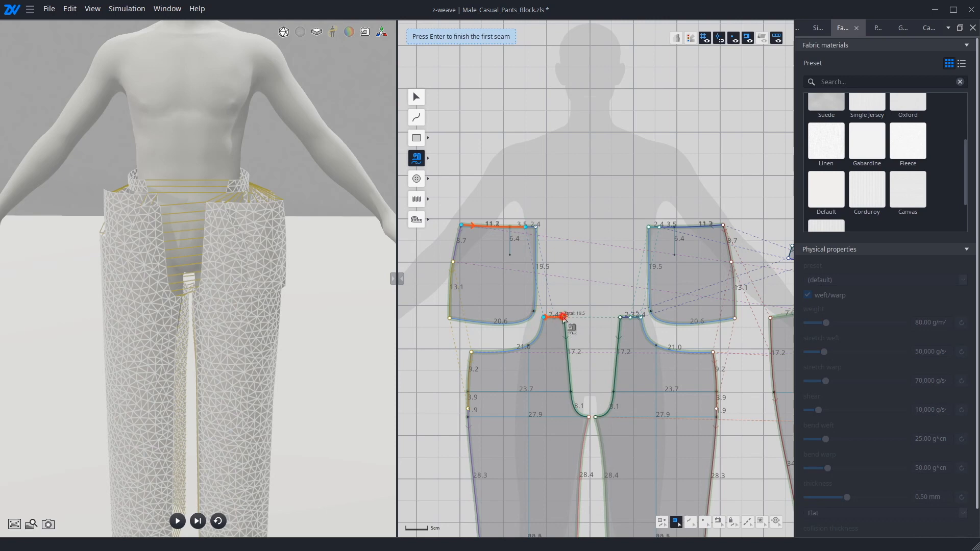
click(563, 317)
scroll(428, 282, down, 5)
key(Return)
scroll(635, 286, up, 3)
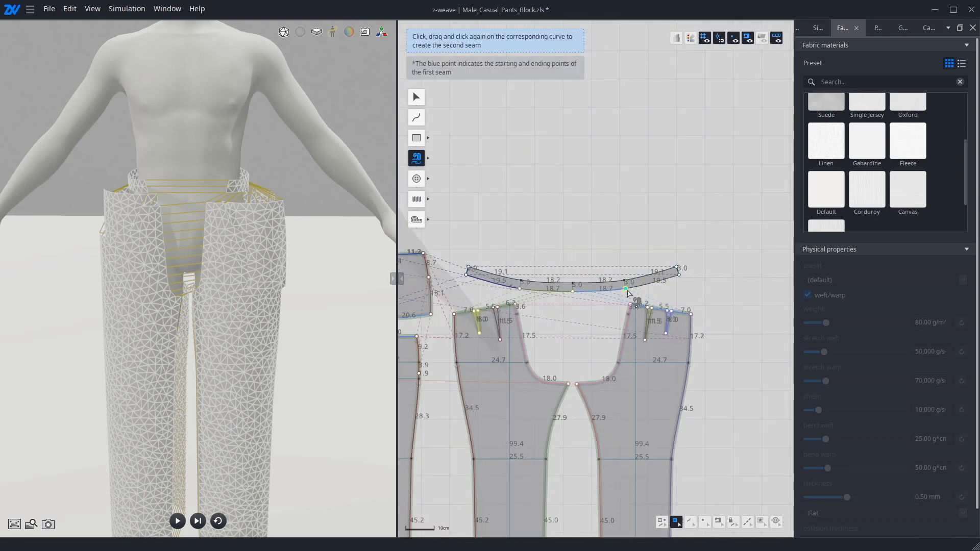
click(626, 290)
click(680, 273)
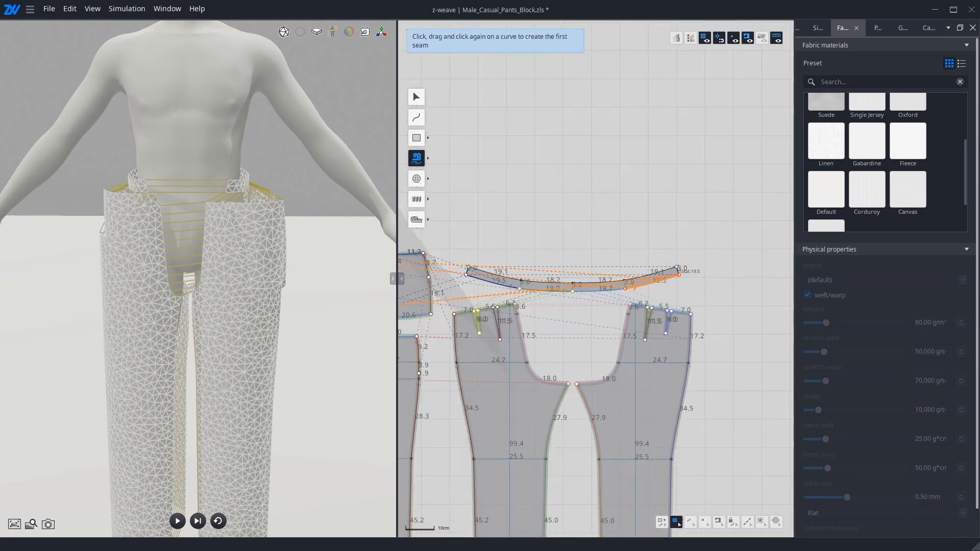
Rotate the original pocket bag slightly in 3D to line it up with its front panel
middle_drag(503, 434, 677, 326)
right_drag(141, 215, 133, 266)
scroll(277, 324, up, 2)
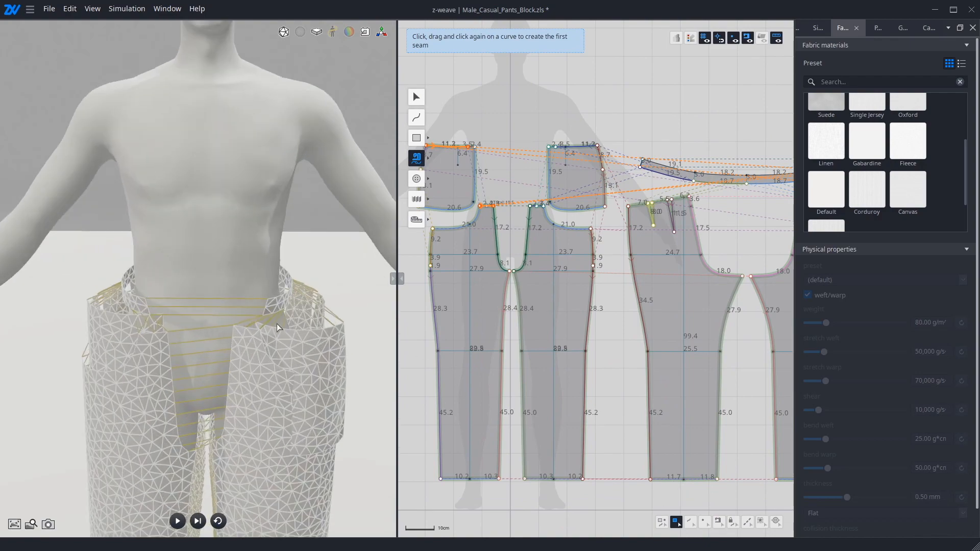
click(340, 366)
scroll(334, 402, down, 2)
right_drag(334, 402, 332, 434)
key(r)
mouse_move(215, 409)
mouse_down()
mouse_move(203, 411)
mouse_move(233, 414)
mouse_move(205, 406)
mouse_up()
key(t)
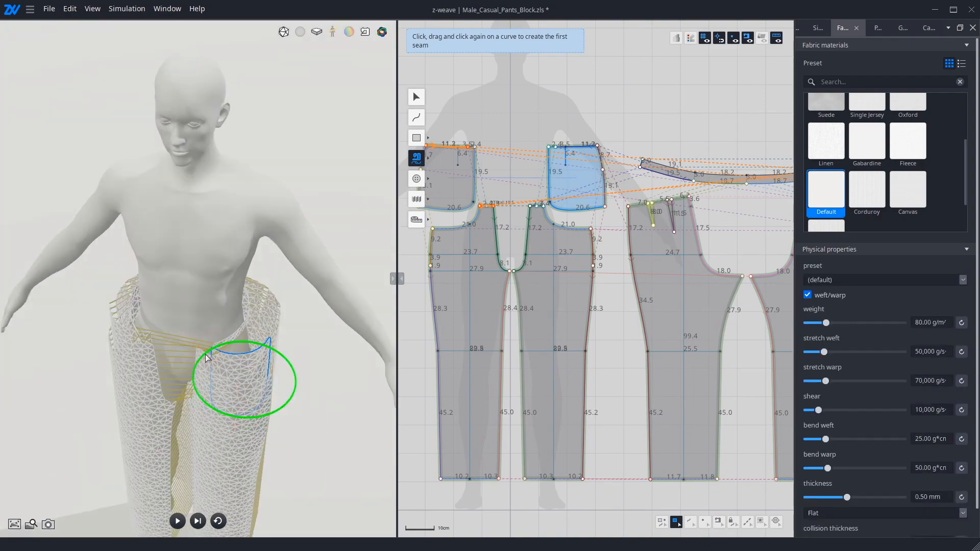
Extend the waistband by offsetting its end edge outward 3 cm with count 1, perpendicular type and the inner line activated
scroll(564, 129, down, 3)
click(689, 522)
click(747, 124)
scroll(748, 123, up, 5)
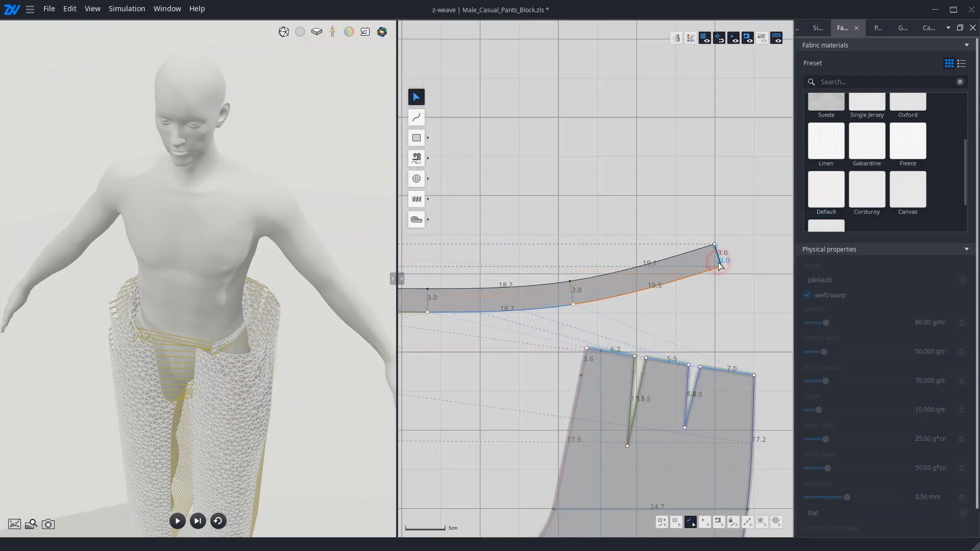
right_click(720, 266)
click(743, 368)
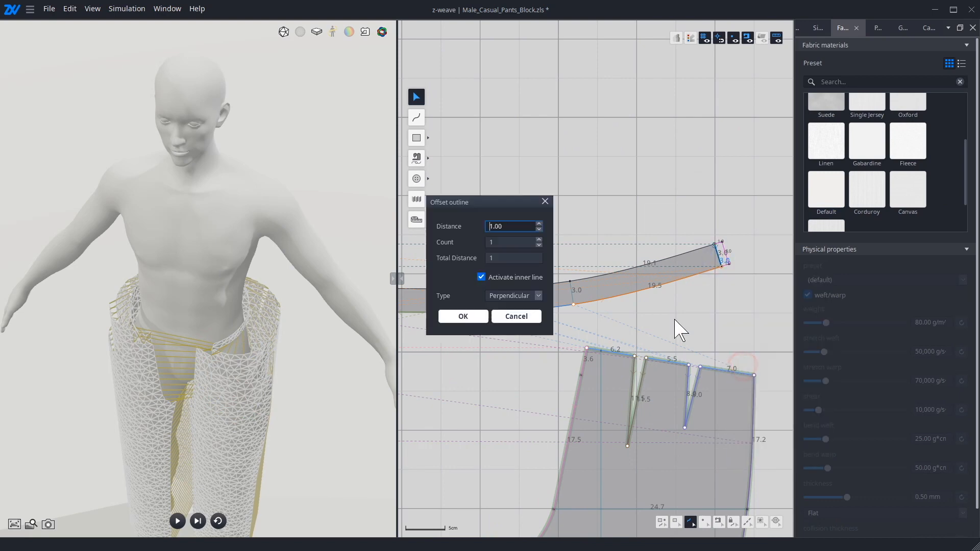
click(518, 226)
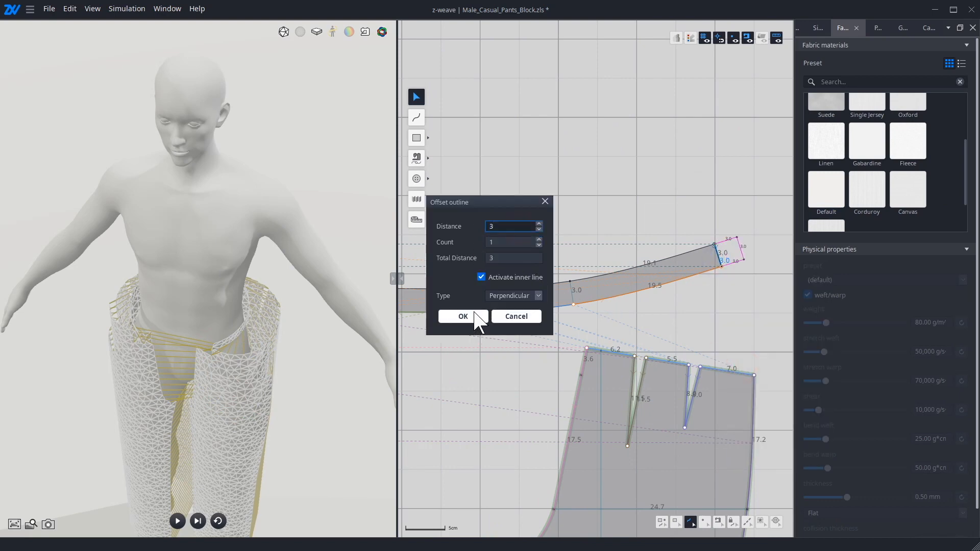
click(474, 318)
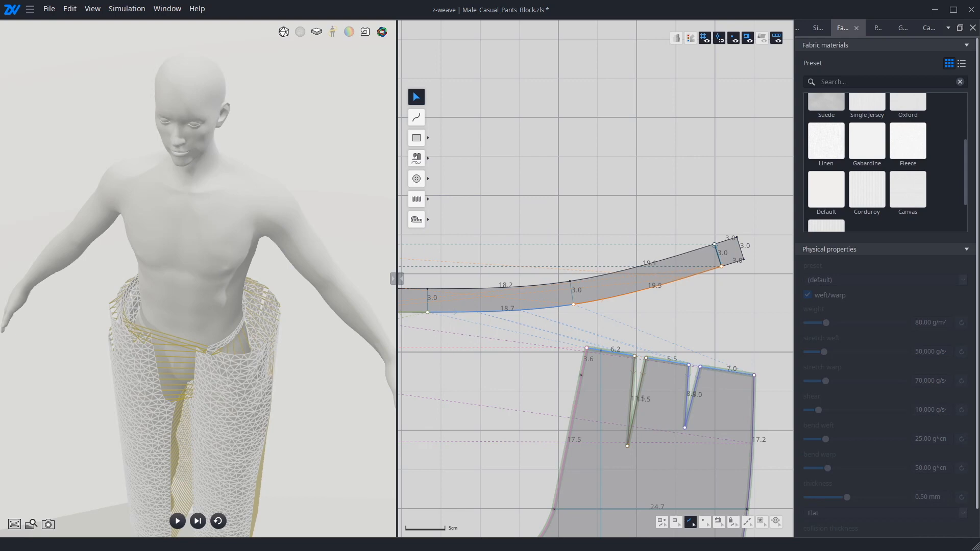
Simulate the sewn pants so they drape on the avatar
scroll(301, 356, down, 3)
right_drag(313, 379, 329, 325)
middle_drag(327, 339, 323, 225)
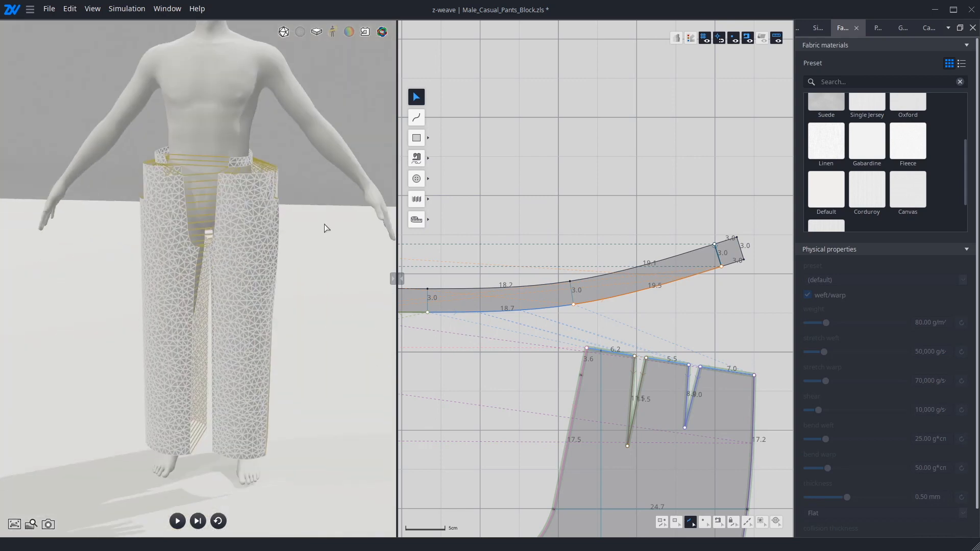
right_drag(314, 265, 338, 266)
key(space)
scroll(311, 233, up, 2)
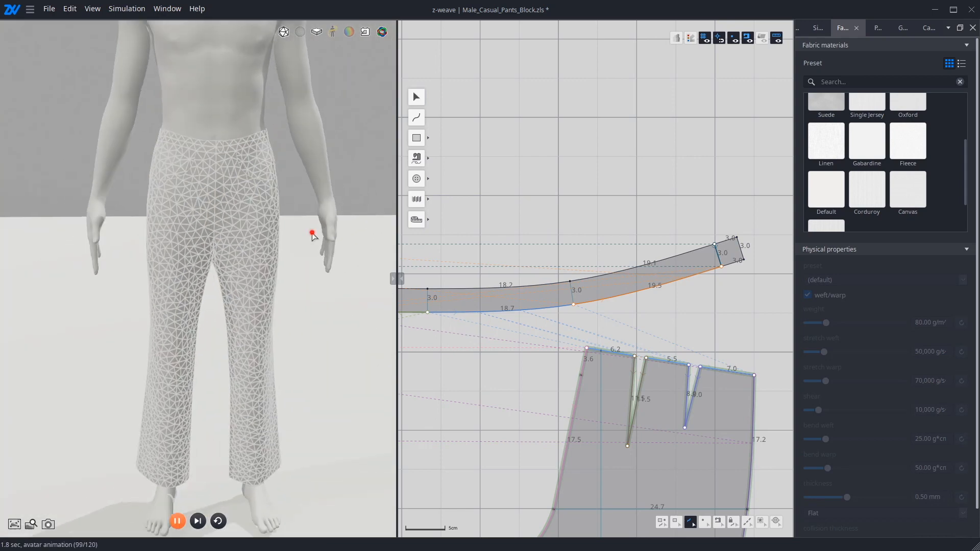
Turn off the mesh display, examine the draped waistband and pocket opening up close, and pause the simulation
click(285, 33)
right_drag(341, 204, 403, 256)
right_drag(282, 258, 271, 305)
scroll(217, 222, up, 3)
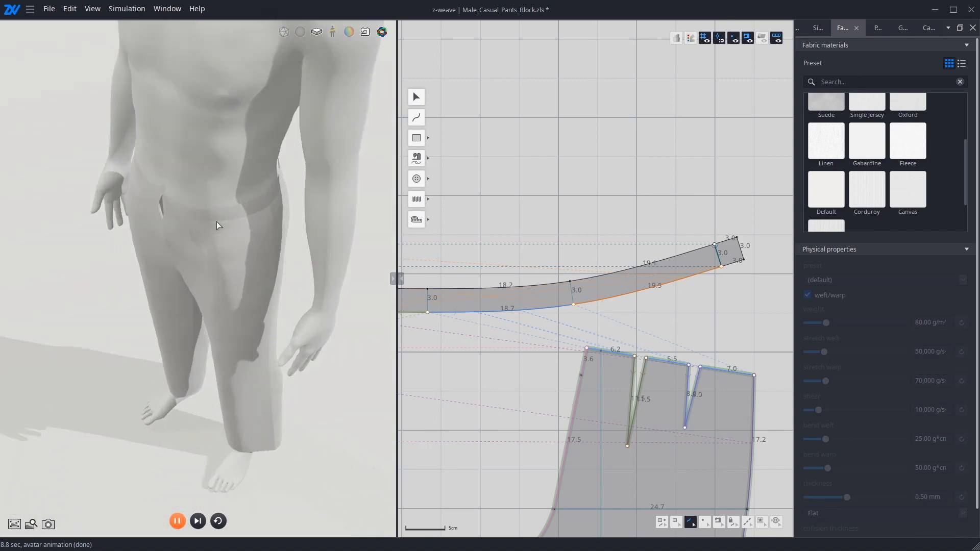
middle_drag(217, 222, 240, 367)
scroll(232, 356, up, 3)
key(space)
scroll(207, 379, down, 1)
right_drag(207, 379, 200, 339)
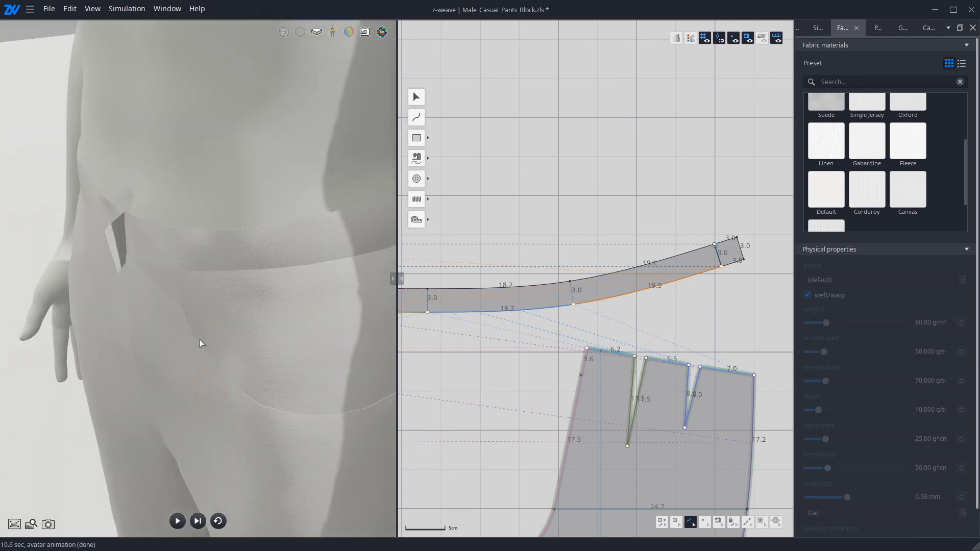
Briefly resume the simulation and reset the garment to its arranged position around the avatar
key(space)
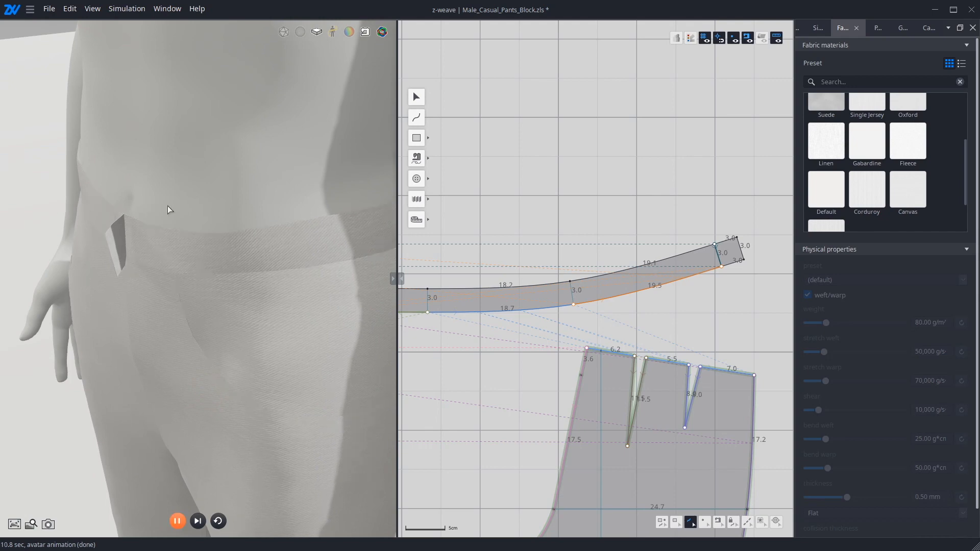
key(r)
scroll(168, 206, down, 2)
right_drag(181, 238, 295, 246)
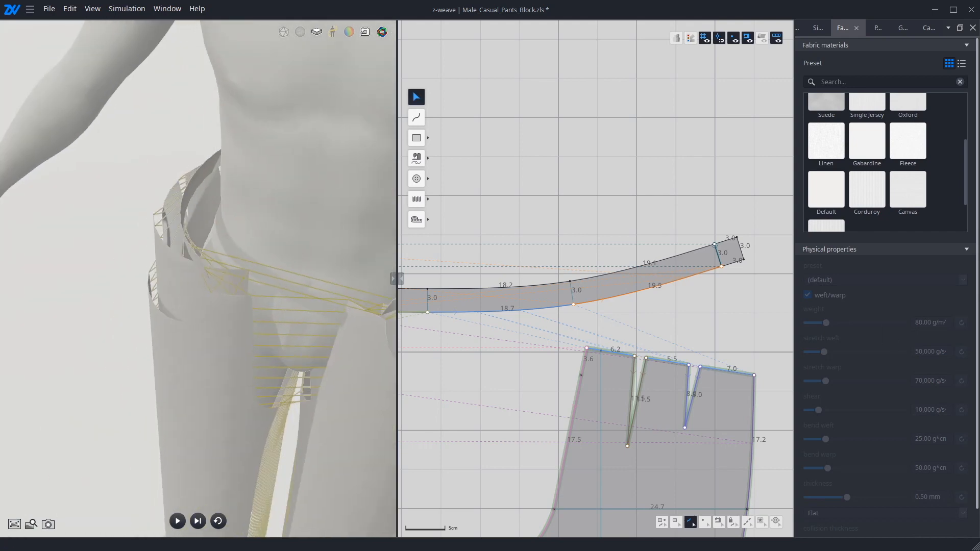
Delete the seam joining the waistband's two ends at the extension's inner line
click(721, 525)
scroll(734, 288, up, 2)
click(714, 247)
right_drag(201, 229, 164, 223)
right_drag(259, 214, 303, 131)
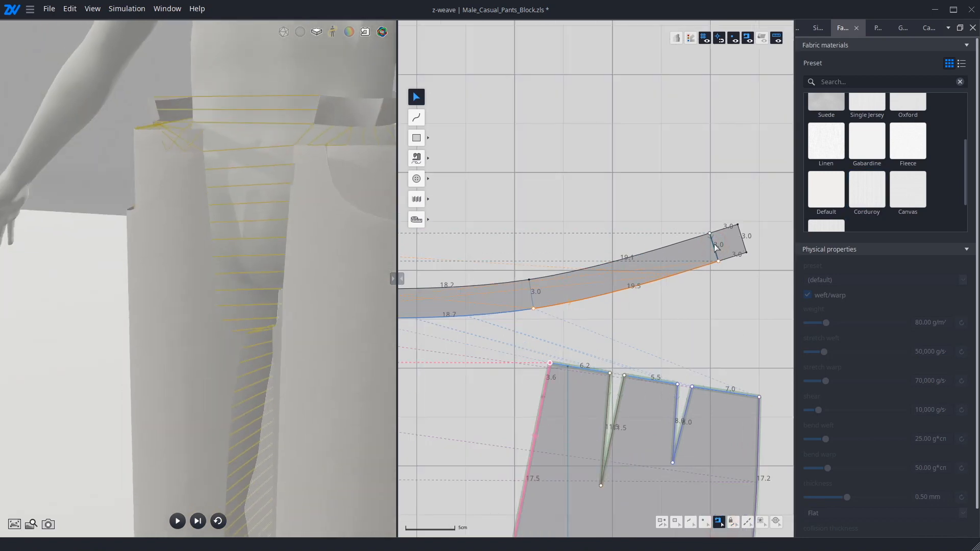
click(713, 250)
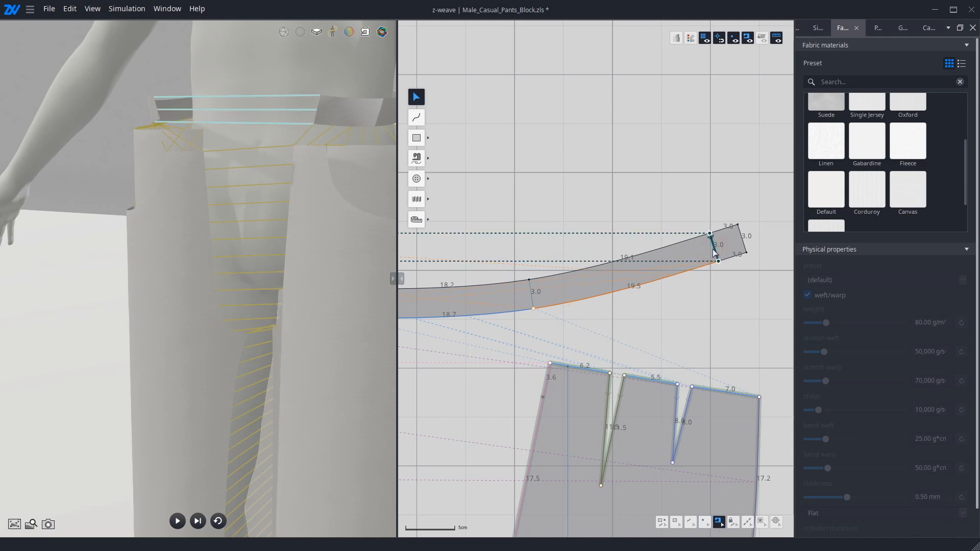
key(Delete)
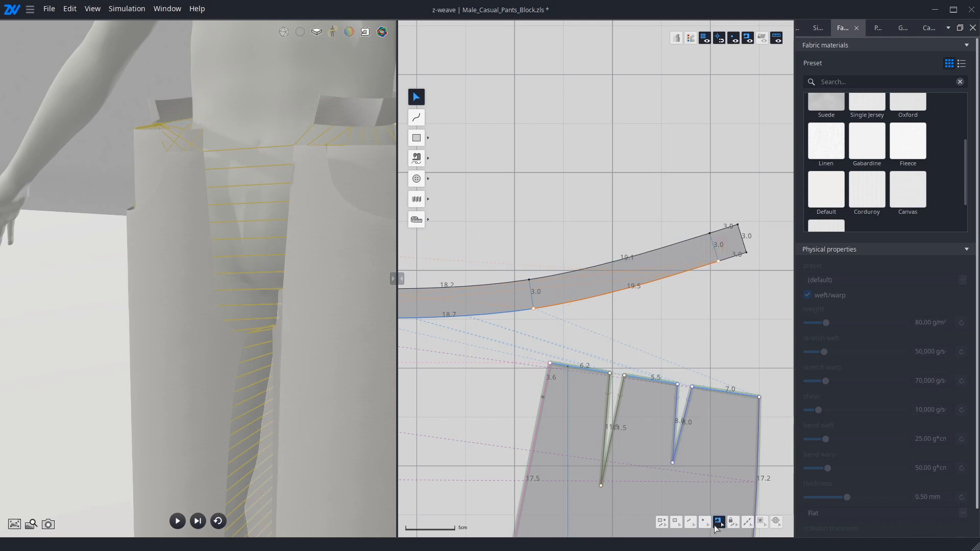
Distribute one inner line midway between the waistband extension's inner line and its outer end edge, with accuracy 10
click(694, 523)
scroll(687, 326, up, 8)
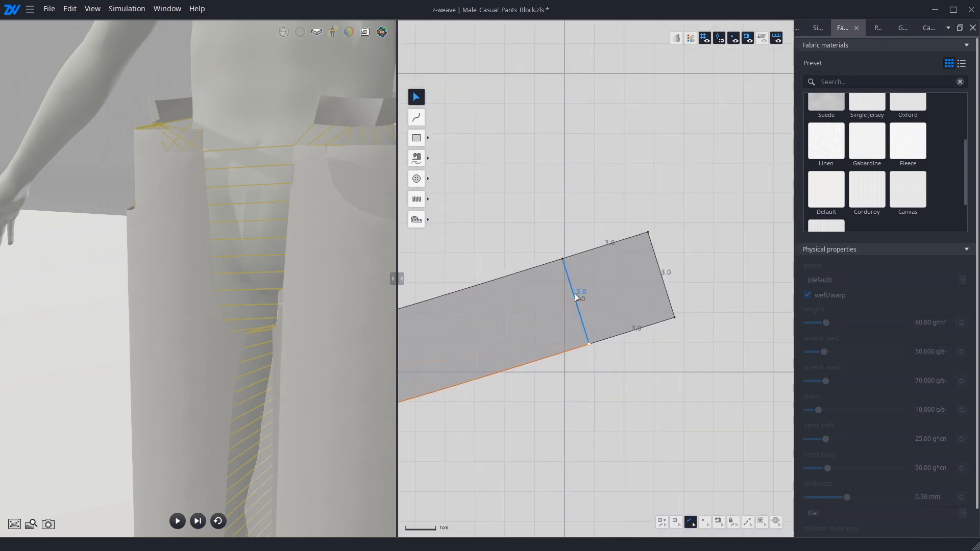
click(655, 262)
right_click(655, 262)
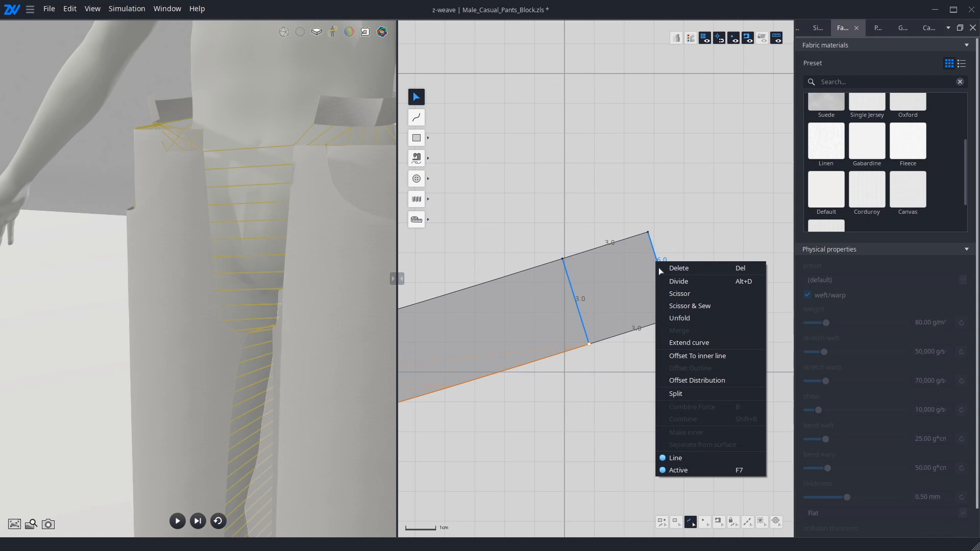
click(696, 381)
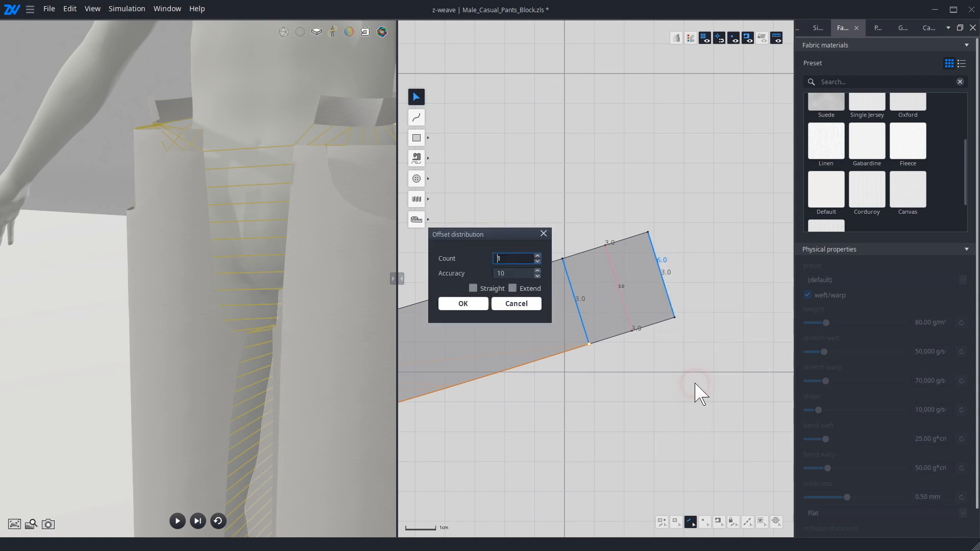
click(537, 256)
click(536, 255)
click(537, 255)
click(536, 255)
click(536, 256)
click(537, 255)
click(536, 255)
click(537, 255)
click(537, 256)
text(2)
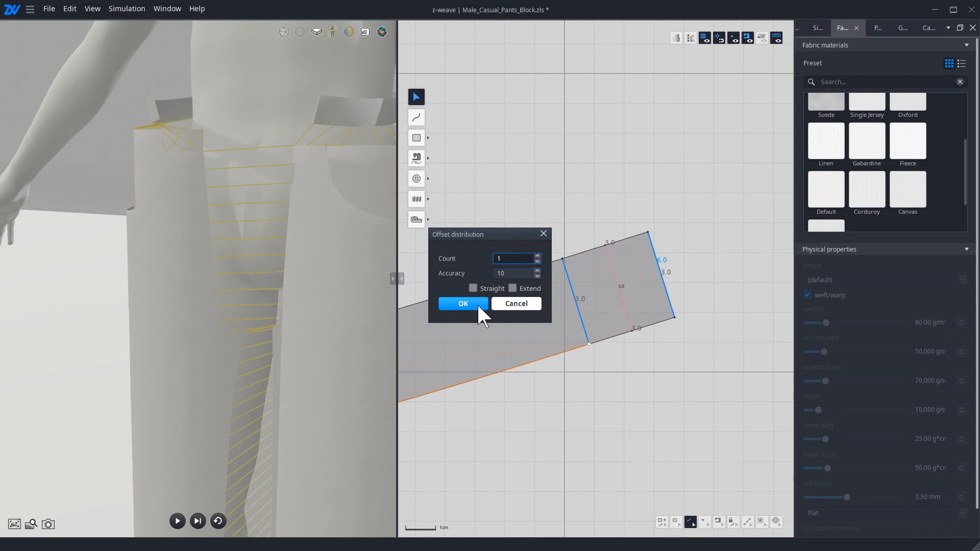
click(479, 305)
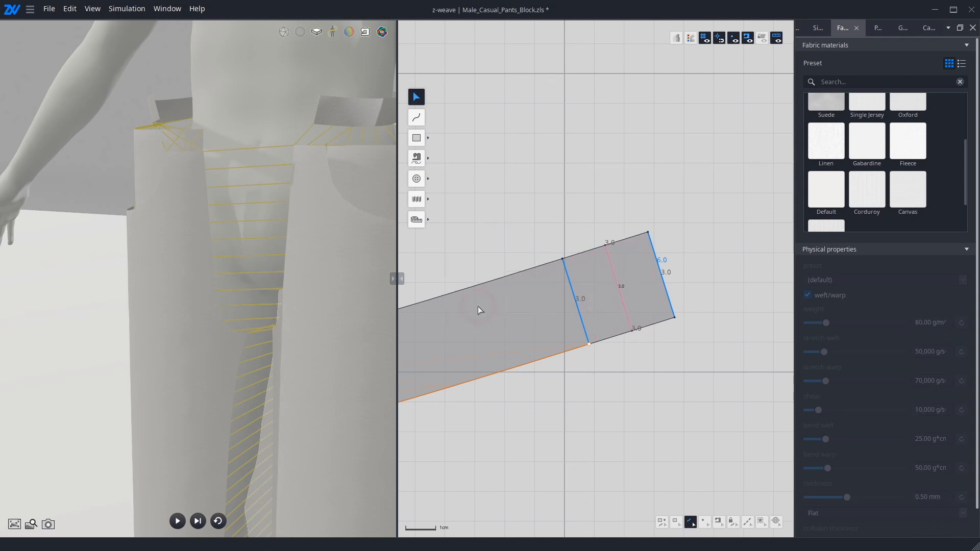
Distribute one lengthwise inner line midway between the upper and lower edges of the waistband extension
click(597, 250)
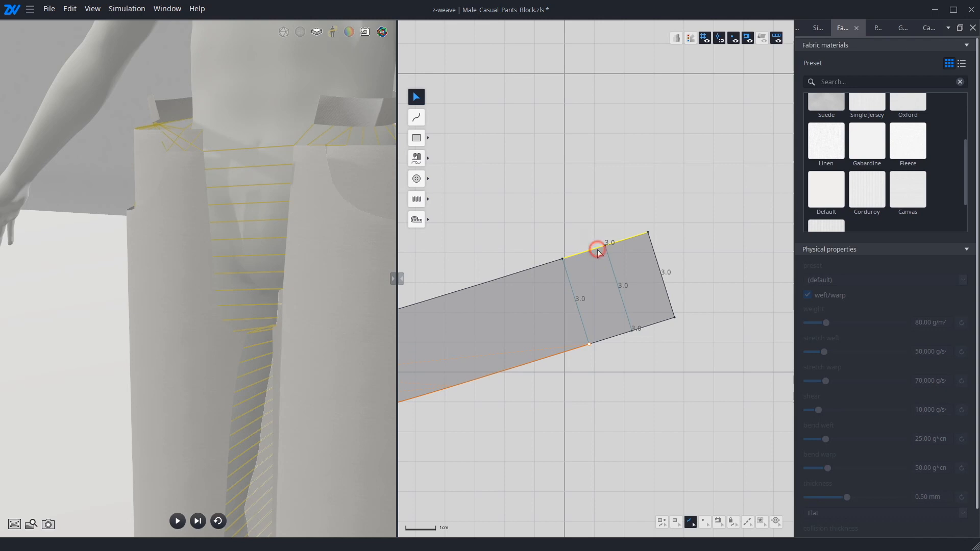
shift+click(621, 335)
right_click(621, 335)
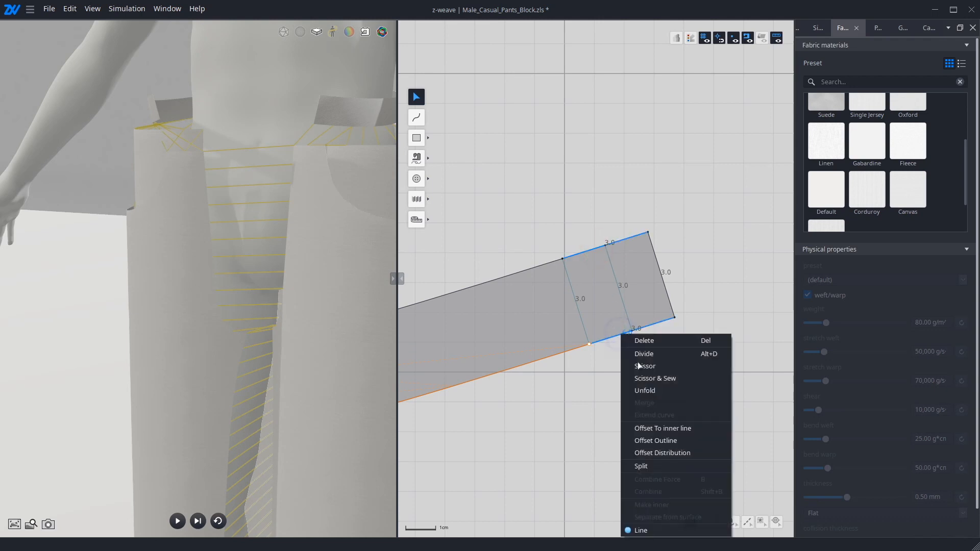
click(647, 452)
click(480, 305)
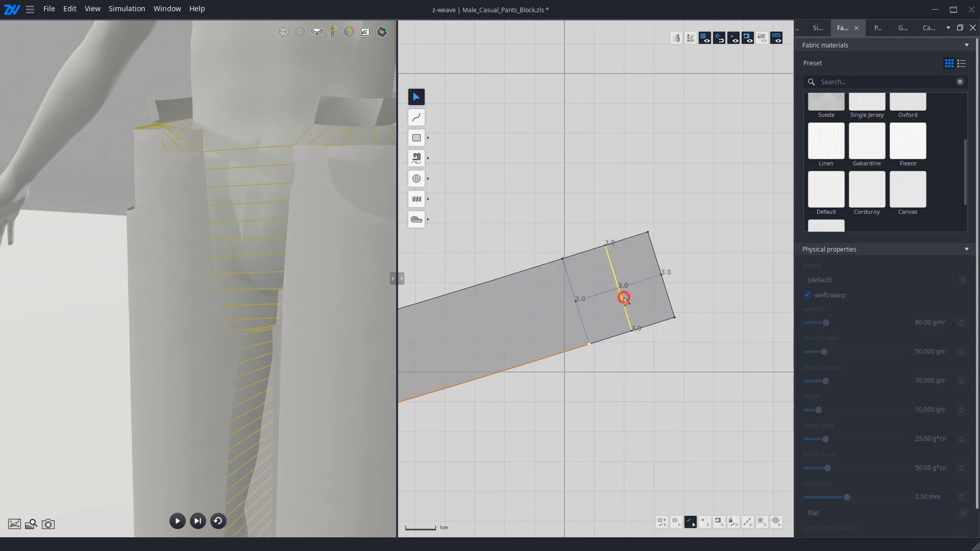
Split the waistband extension's crosswise and lengthwise centre lines at the point where they cross
click(627, 289)
click(630, 286)
right_click(620, 297)
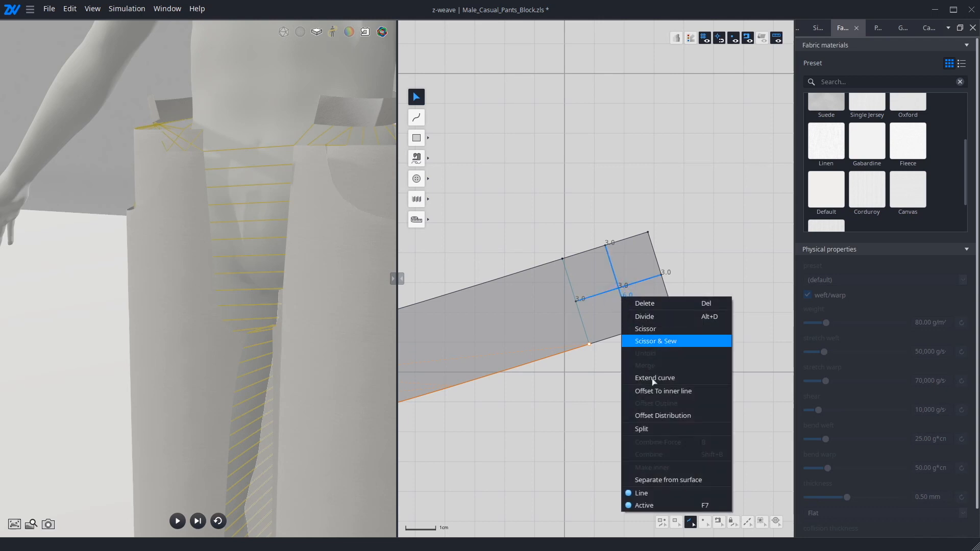
click(652, 428)
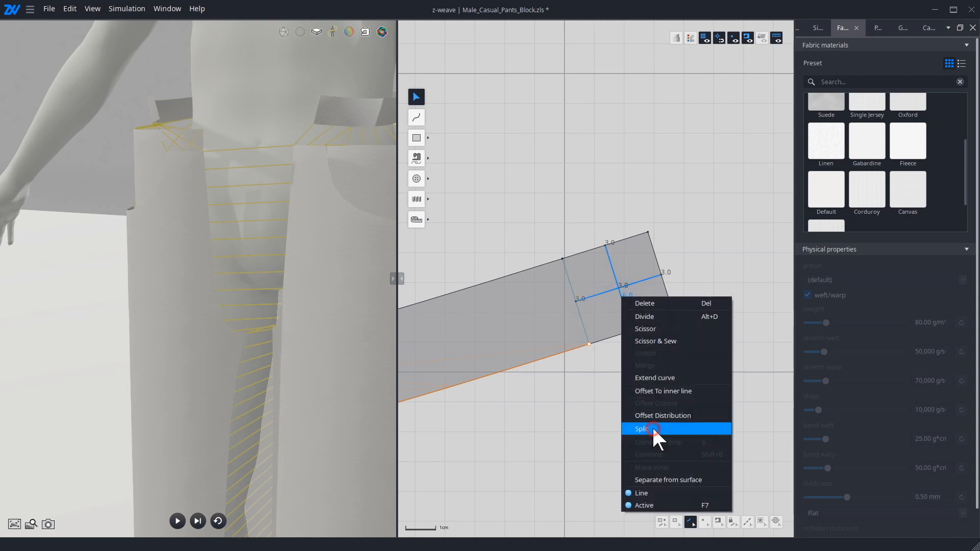
click(602, 297)
click(615, 275)
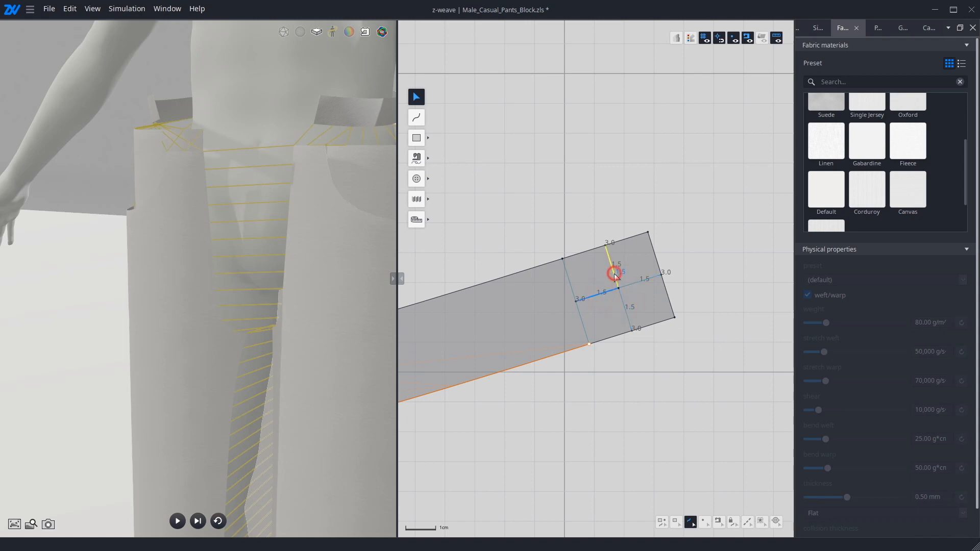
click(628, 307)
Place a button at the crossing point of the waistband extension's centre lines
scroll(664, 314, down, 1)
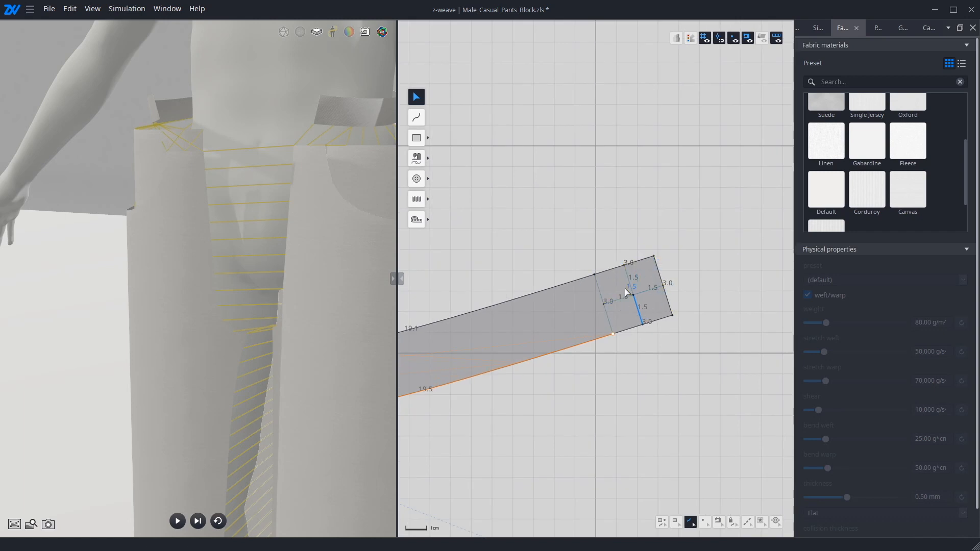
click(416, 178)
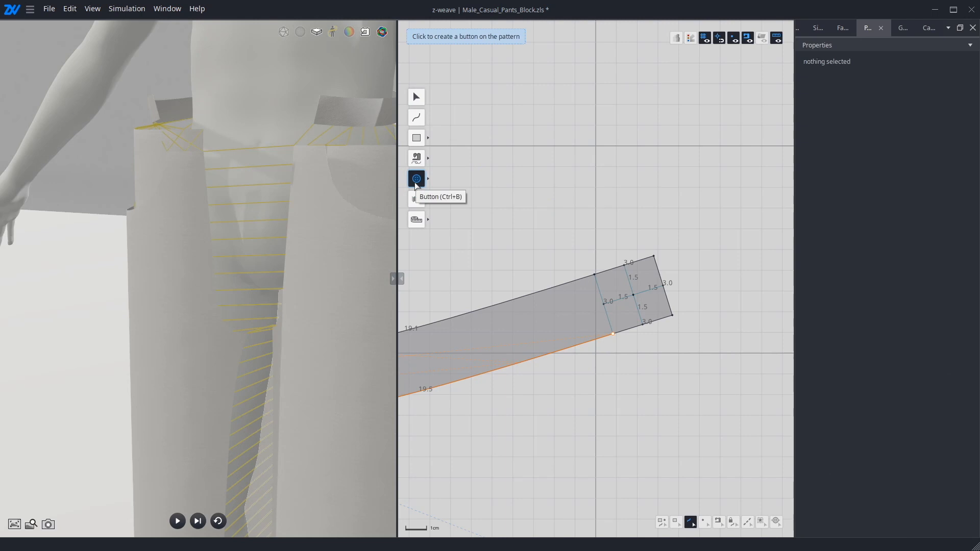
click(634, 295)
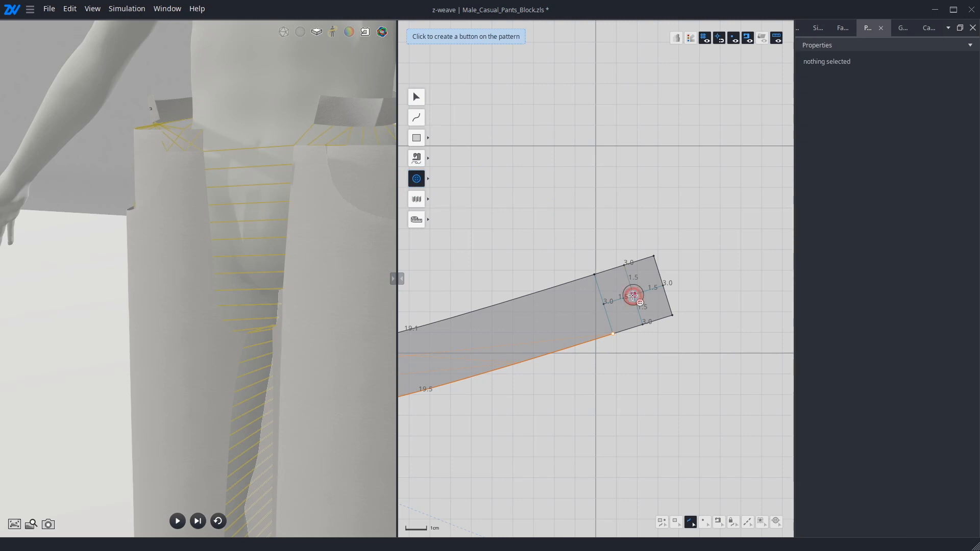
Offset the opposite end edge of the waistband to one inner line at a distance of 1.5
scroll(721, 311, down, 3)
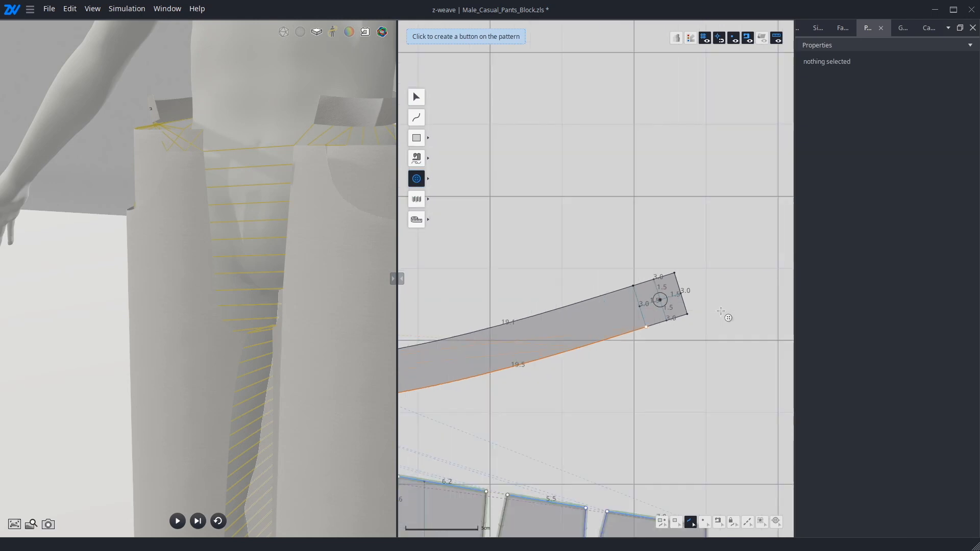
middle_drag(649, 387, 790, 364)
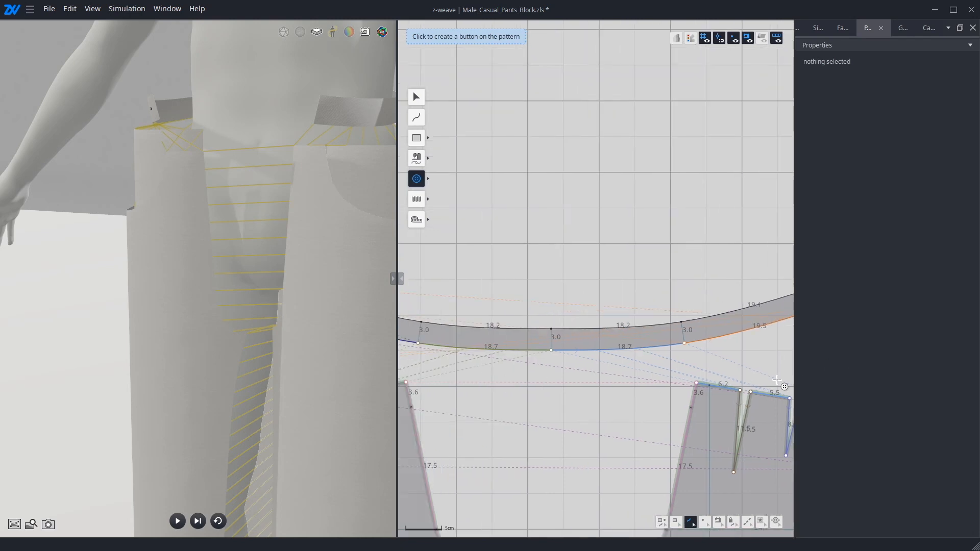
middle_drag(487, 374, 682, 370)
middle_drag(503, 340, 643, 376)
scroll(661, 265, up, 2)
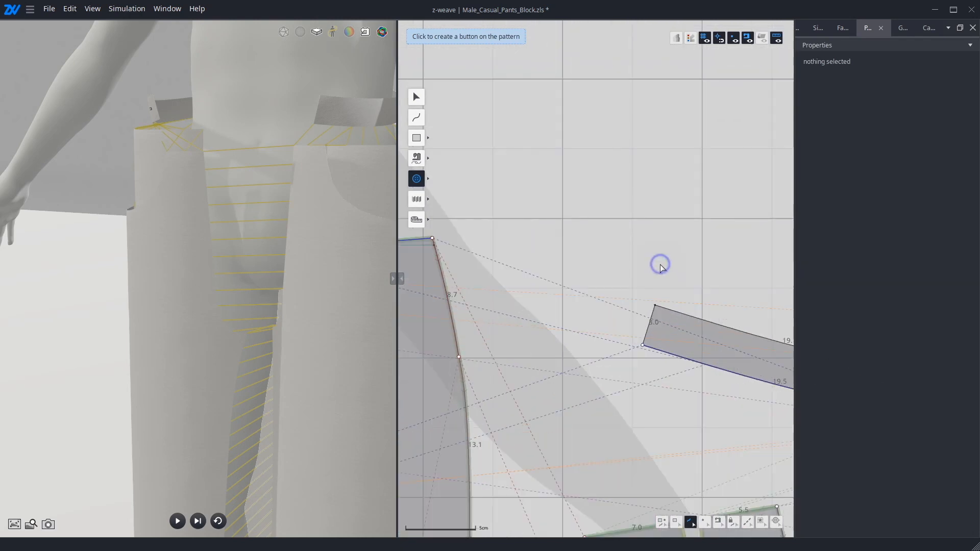
key(Escape)
scroll(637, 341, up, 2)
click(635, 352)
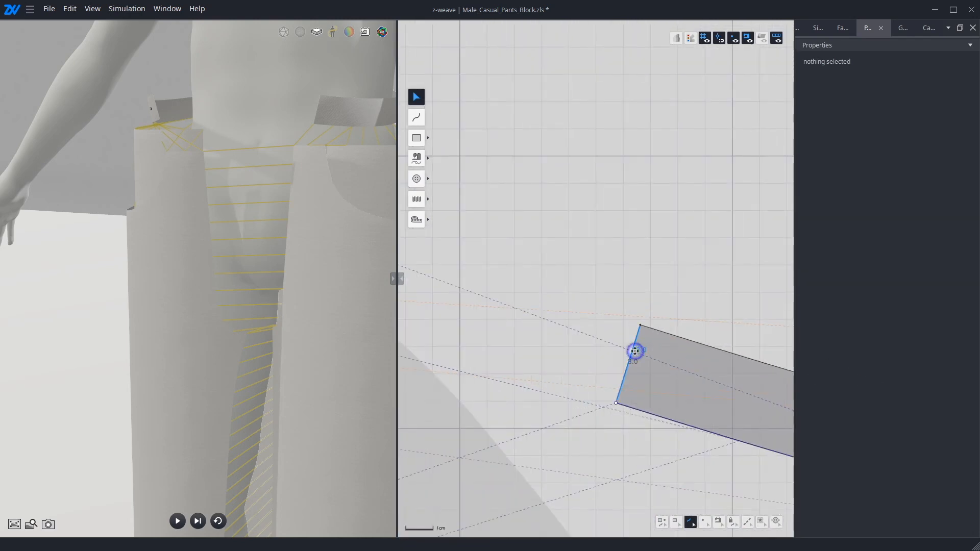
right_click(635, 352)
click(679, 443)
click(511, 248)
key(ctrl+a)
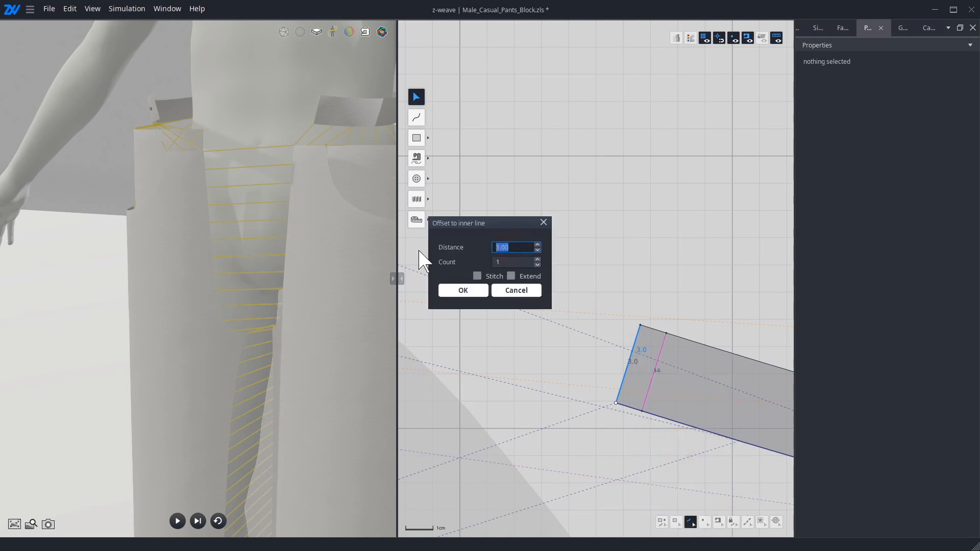
text(1.5)
click(450, 292)
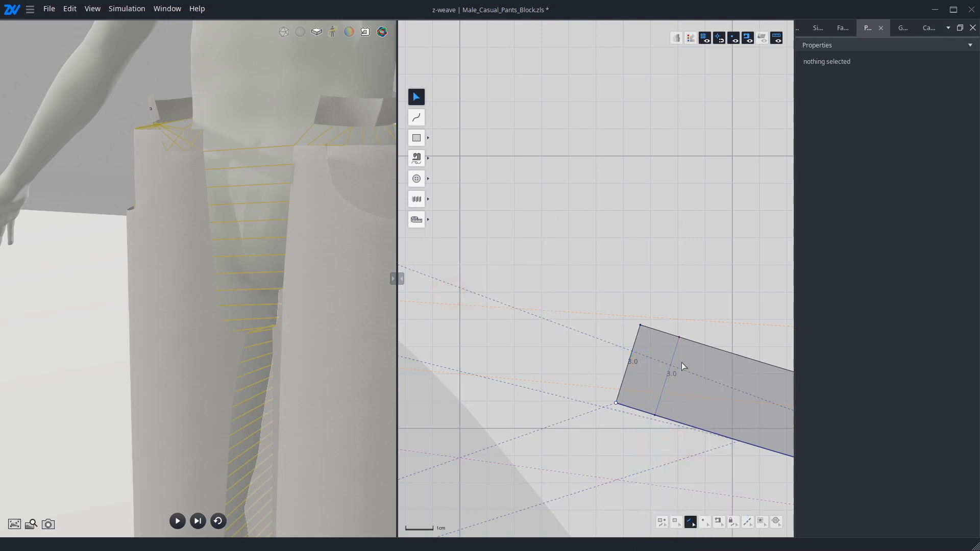
Divide the new inner line at the waistband's plain end into two equal 1.5 halves
click(670, 374)
scroll(684, 374, up, 2)
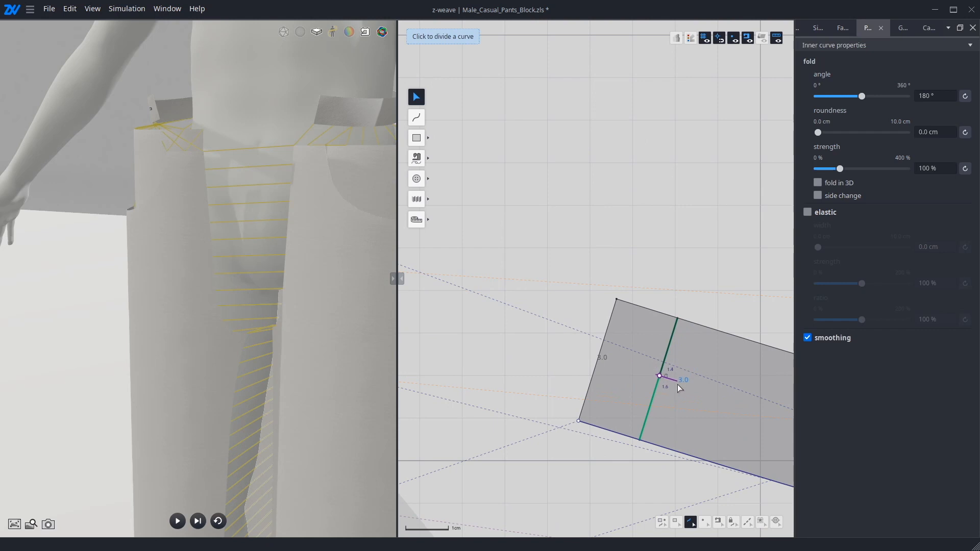
click(678, 385)
Place a BTH_Eyelet buttonhole 16.0 mm wide at the midpoint of the waistband's divided inner line
click(421, 181)
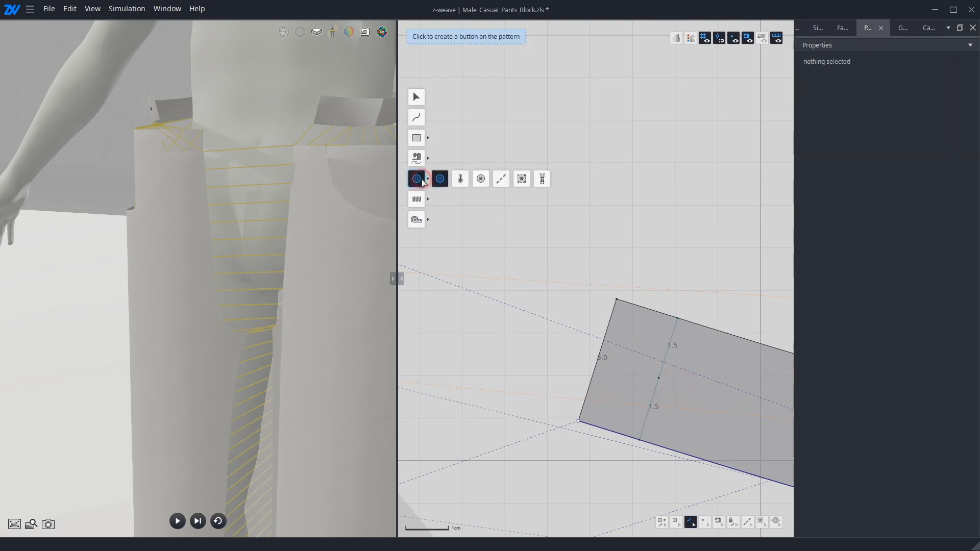
click(460, 180)
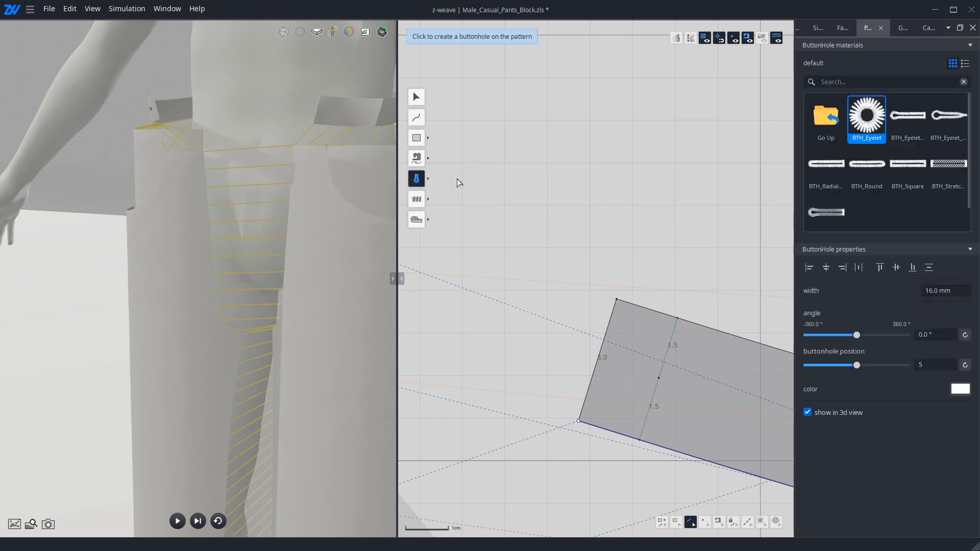
mouse_move(415, 177)
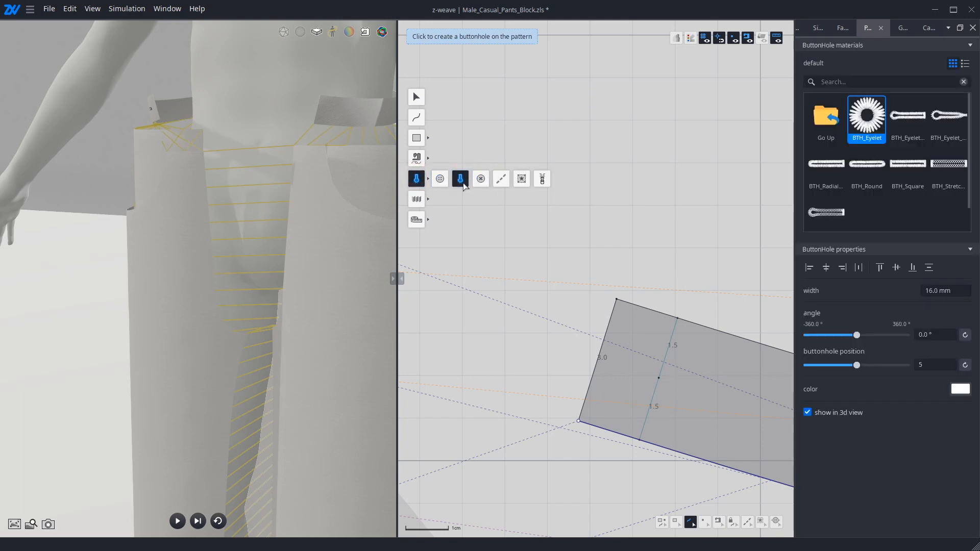
click(658, 377)
Connect the button on the waistband extension to the buttonhole at the waistband's other end
mouse_move(418, 180)
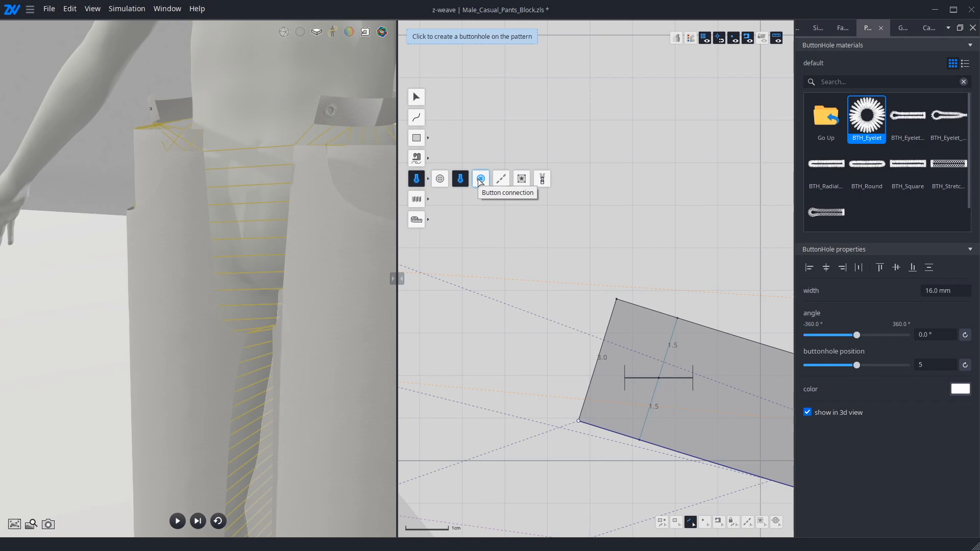
click(481, 179)
scroll(479, 185, down, 5)
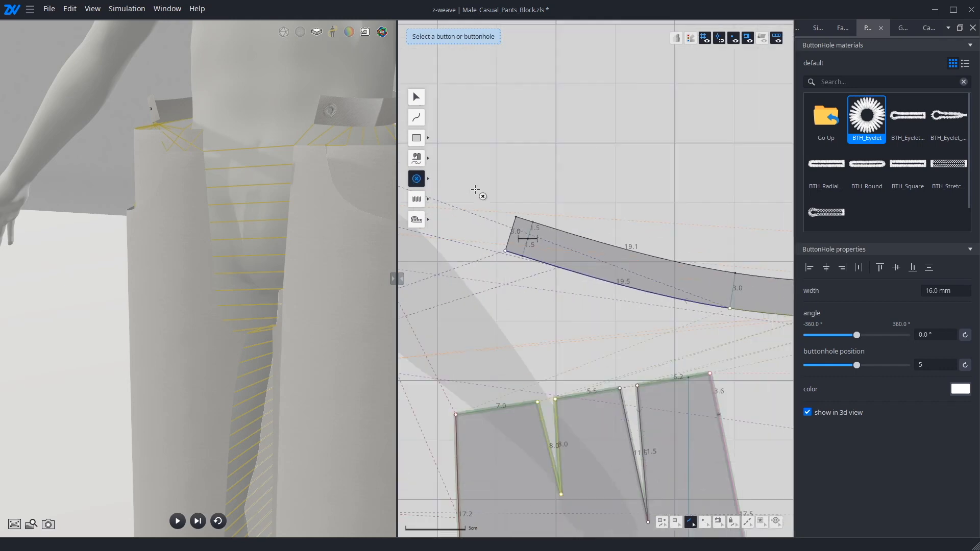
scroll(574, 184, down, 5)
scroll(725, 258, up, 5)
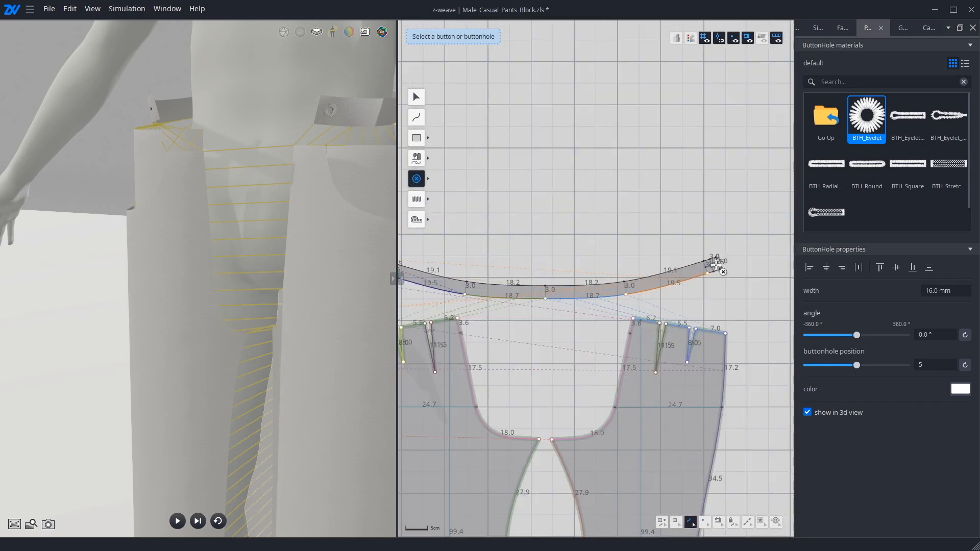
click(717, 264)
scroll(510, 272, down, 2)
scroll(522, 271, up, 6)
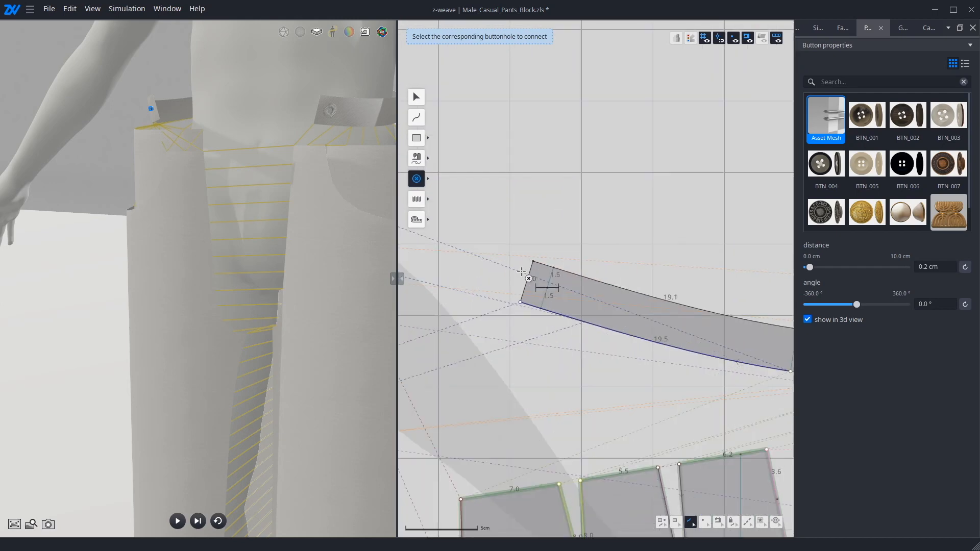
click(543, 286)
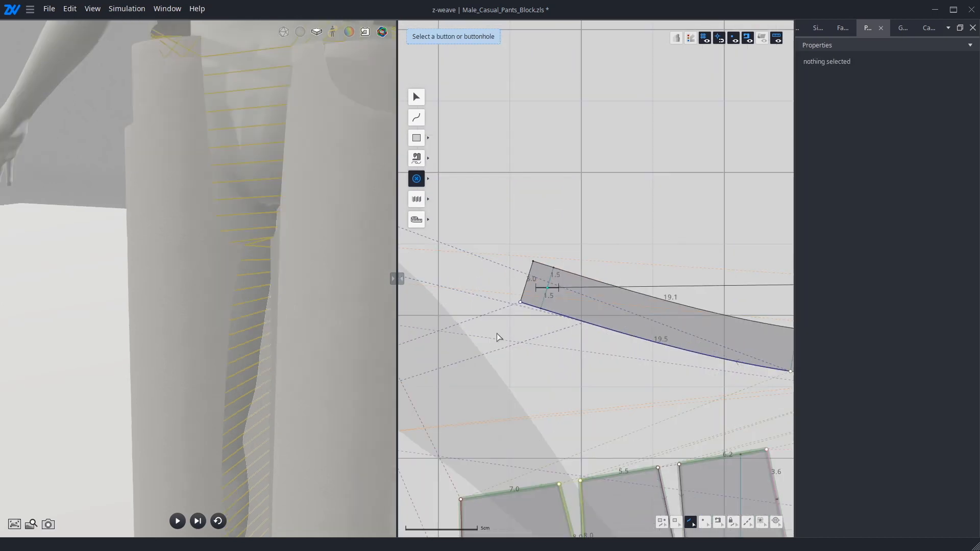
Simulate the garment and examine how the waistband closure overlaps at the front
scroll(505, 332, down, 3)
scroll(162, 216, down, 3)
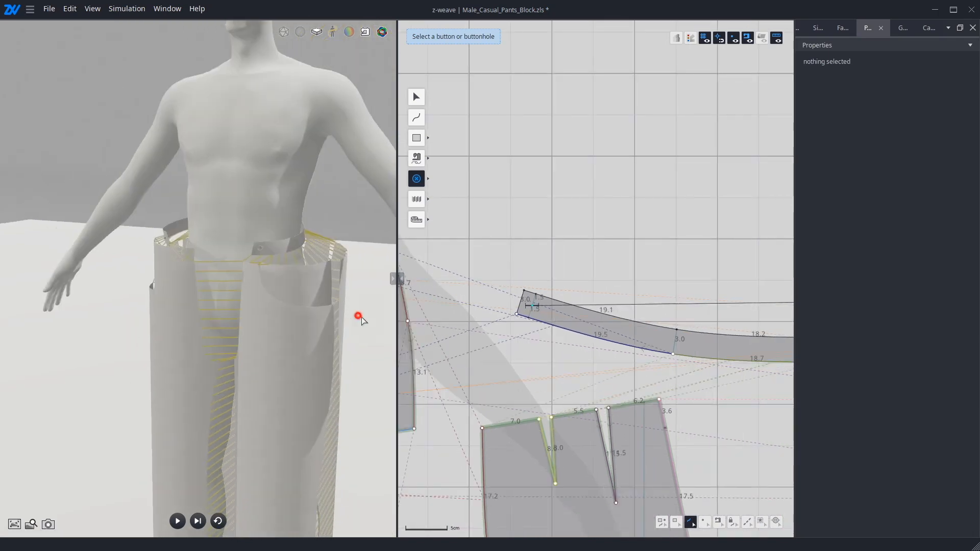
right_drag(362, 317, 412, 306)
key(space)
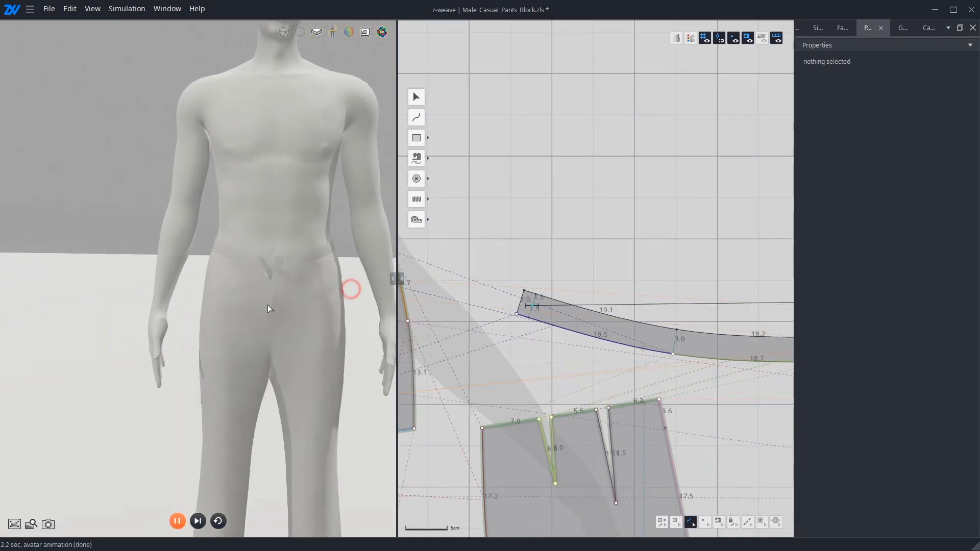
right_drag(350, 287, 313, 274)
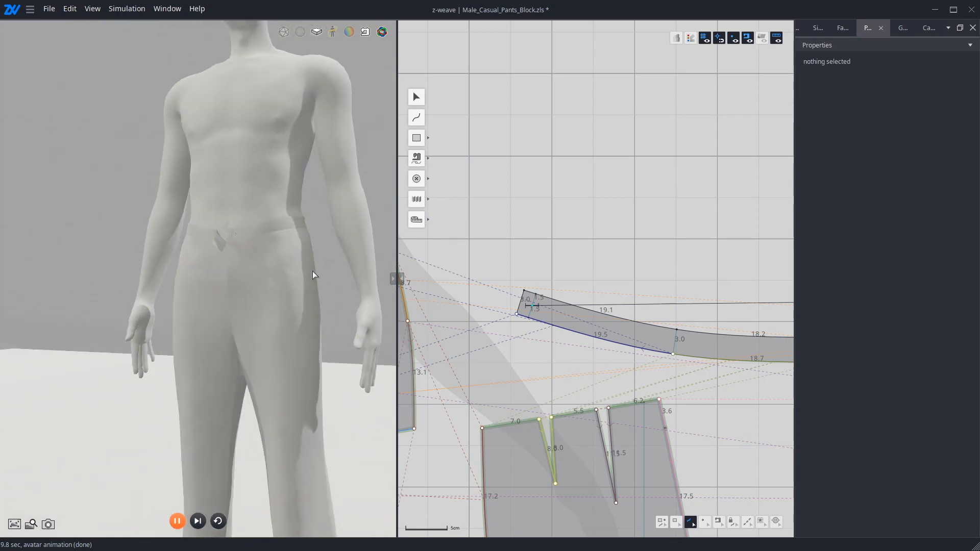
right_drag(312, 271, 347, 278)
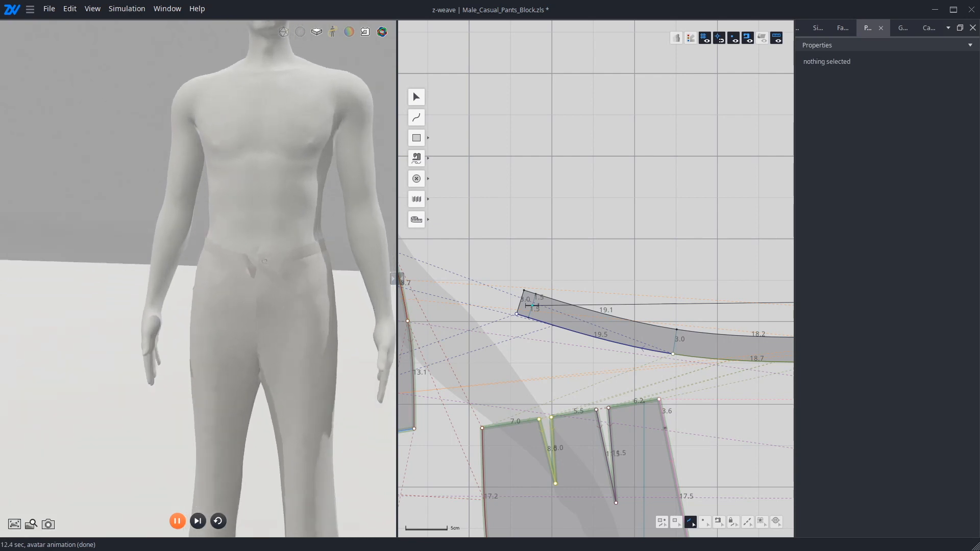
Reset the garment to its arranged position, set the waistband's spiral deformation to 100, and adjust its x-axis deformation
click(676, 524)
click(765, 351)
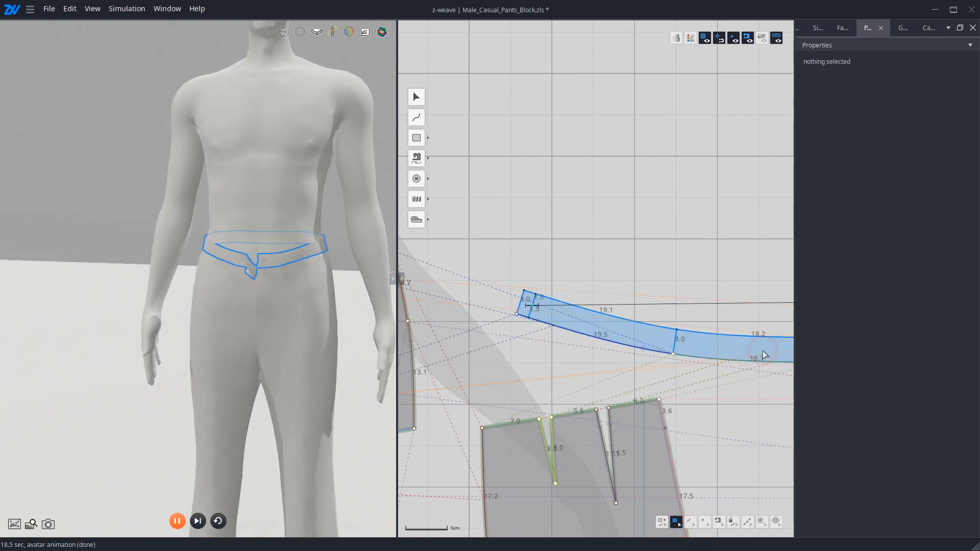
key(ctrl+r)
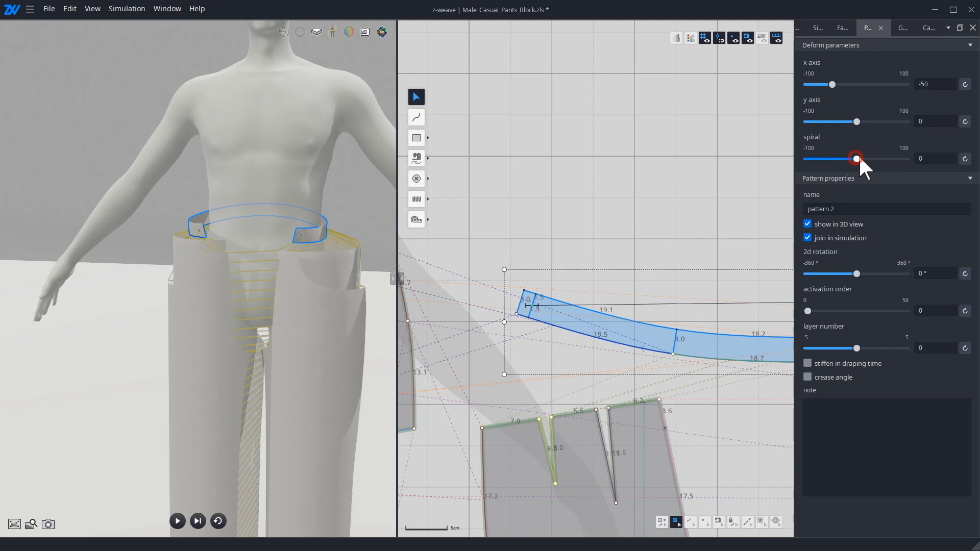
drag(857, 159, 919, 162)
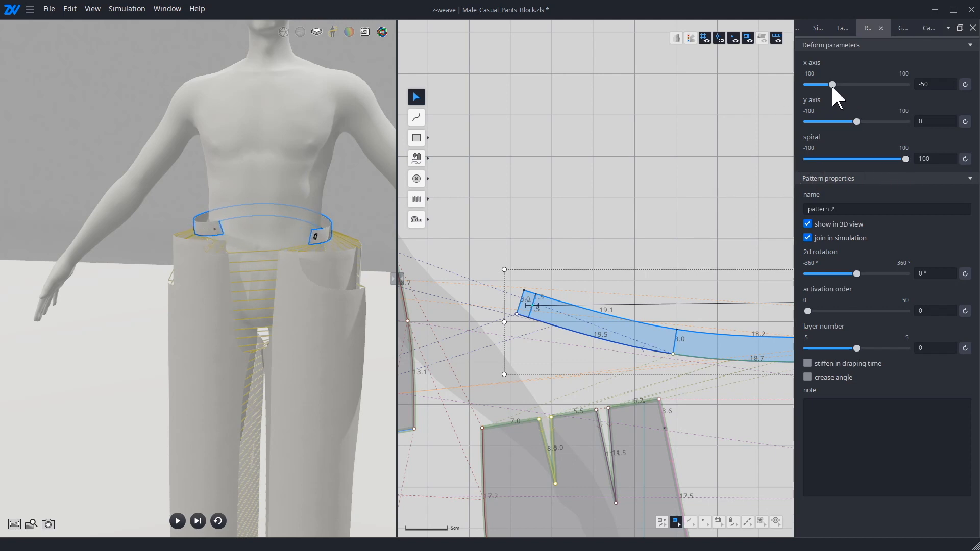
drag(834, 85, 831, 82)
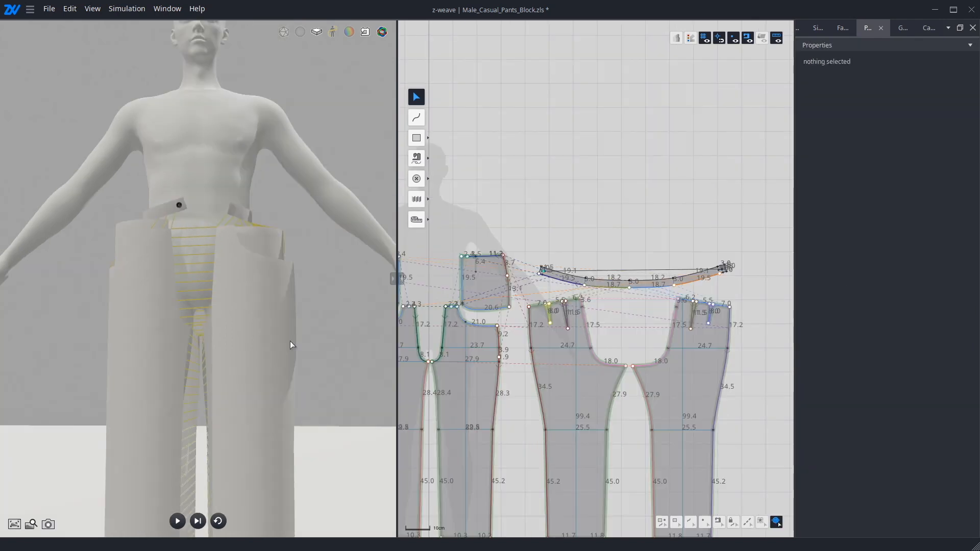
Run the simulation with the rearranged waistband, stop it, and inspect the buttoned pants from the front and side
key(space)
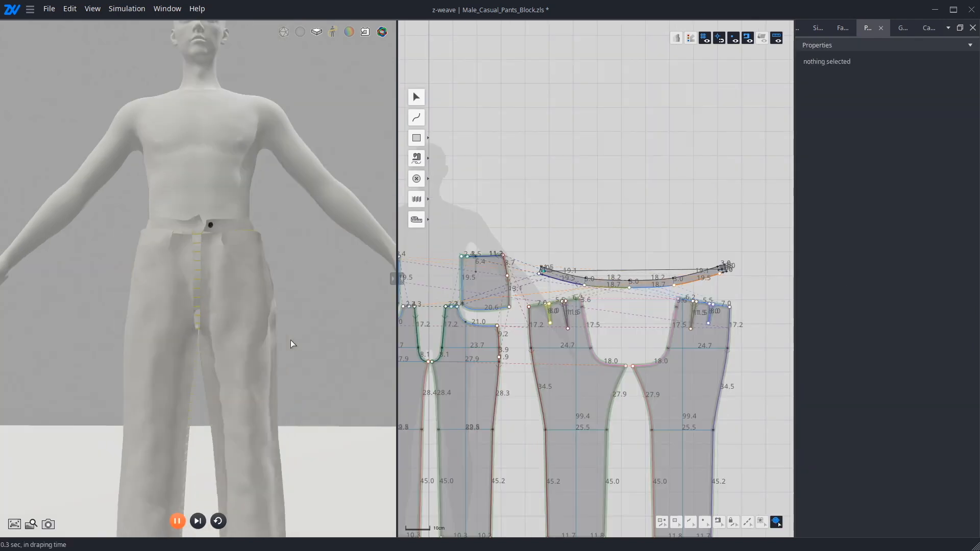
right_drag(293, 339, 302, 378)
key(space)
middle_drag(302, 378, 299, 229)
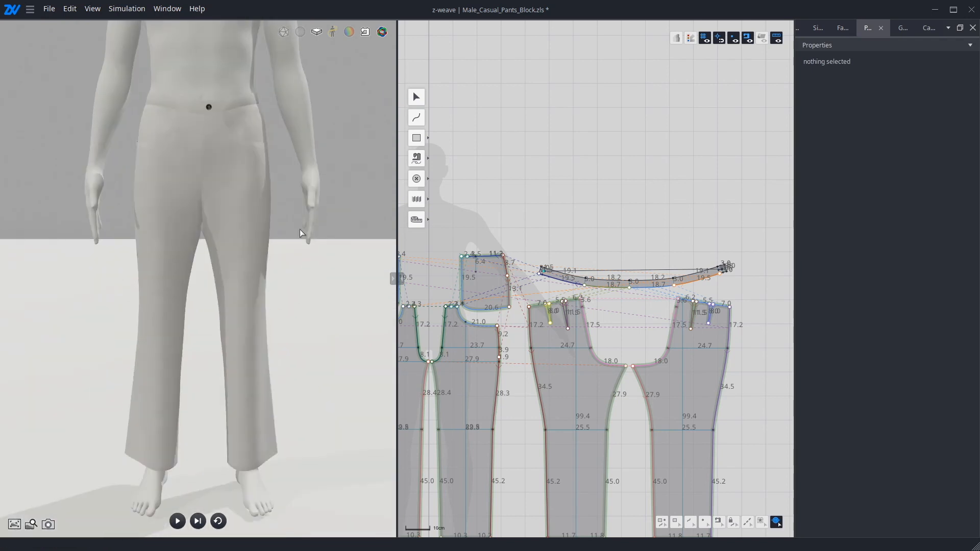
right_drag(292, 254, 270, 258)
Reset the garment and offset the front panels' hem edges inward by 1.5 cm as stitched inner lines
scroll(695, 488, down, 3)
click(688, 521)
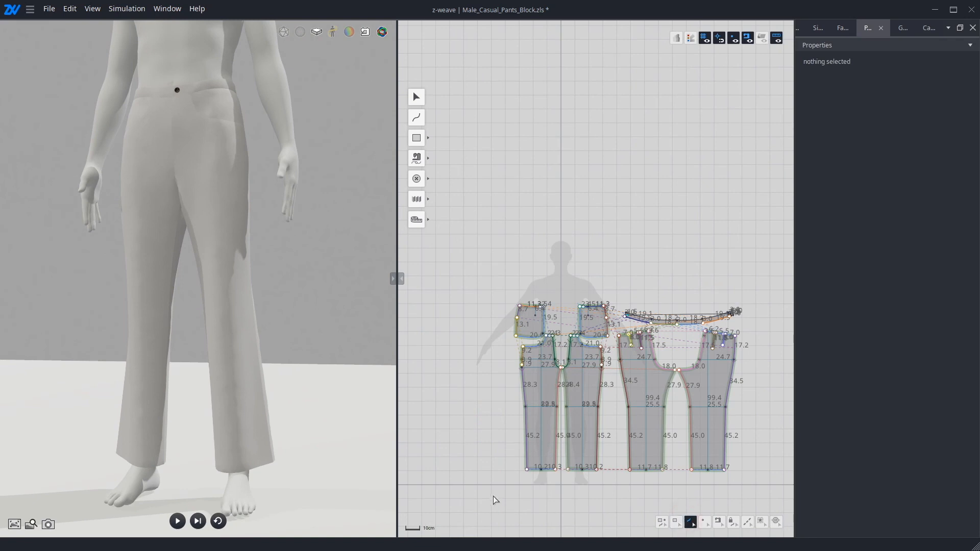
scroll(556, 476, up, 5)
click(660, 460)
middle_drag(719, 376, 689, 176)
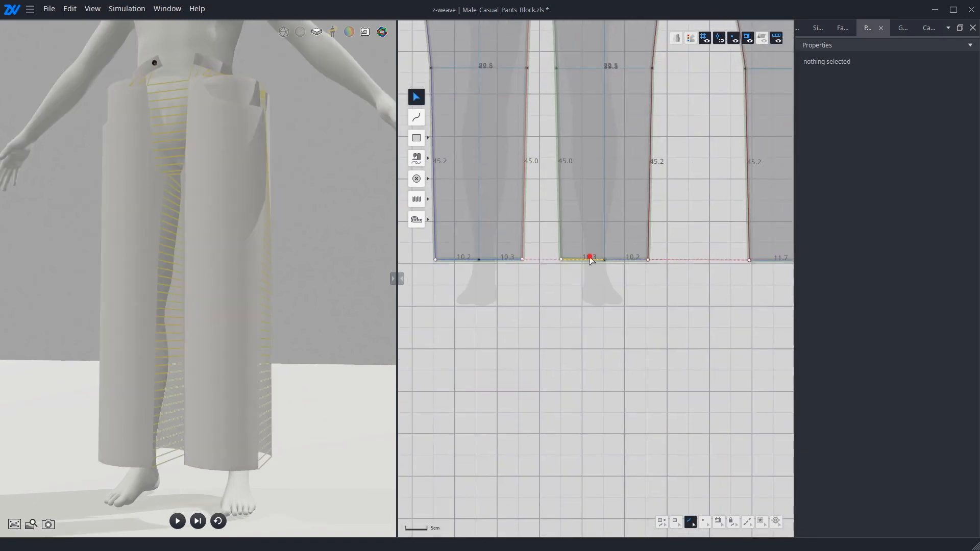
right_click(618, 261)
click(635, 355)
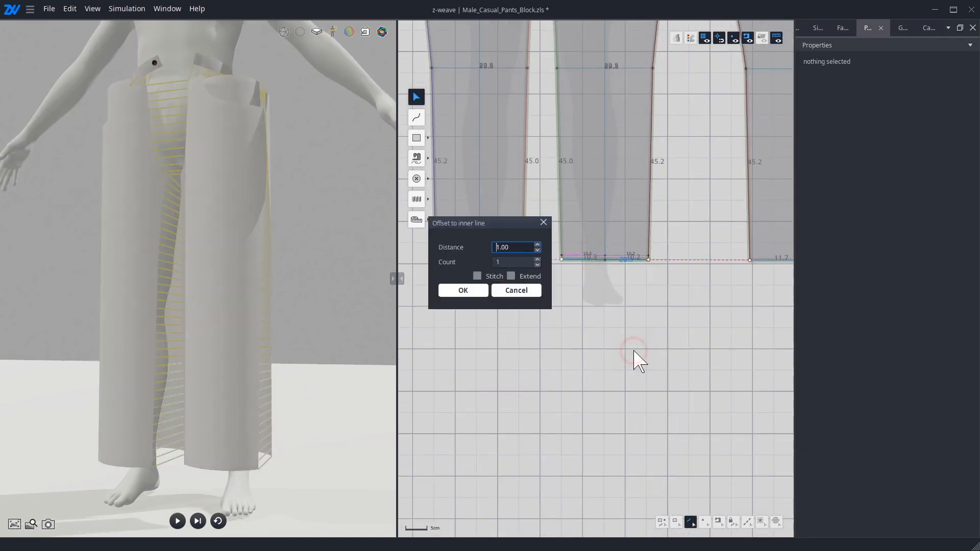
click(517, 247)
text(1.5)
click(478, 276)
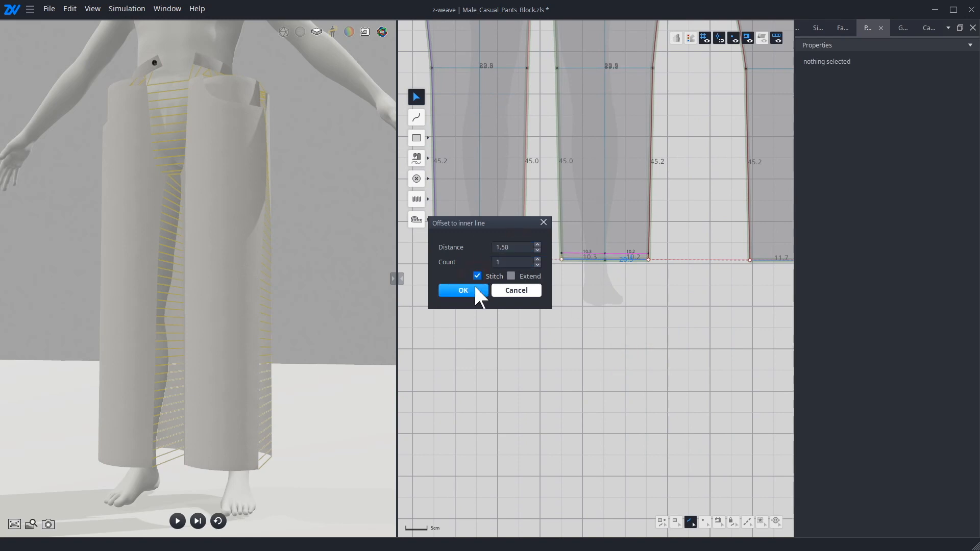
click(475, 287)
Examine the stitched hem line on the front leg up close in the pattern and 3D views
scroll(638, 332, up, 2)
middle_drag(657, 373, 661, 387)
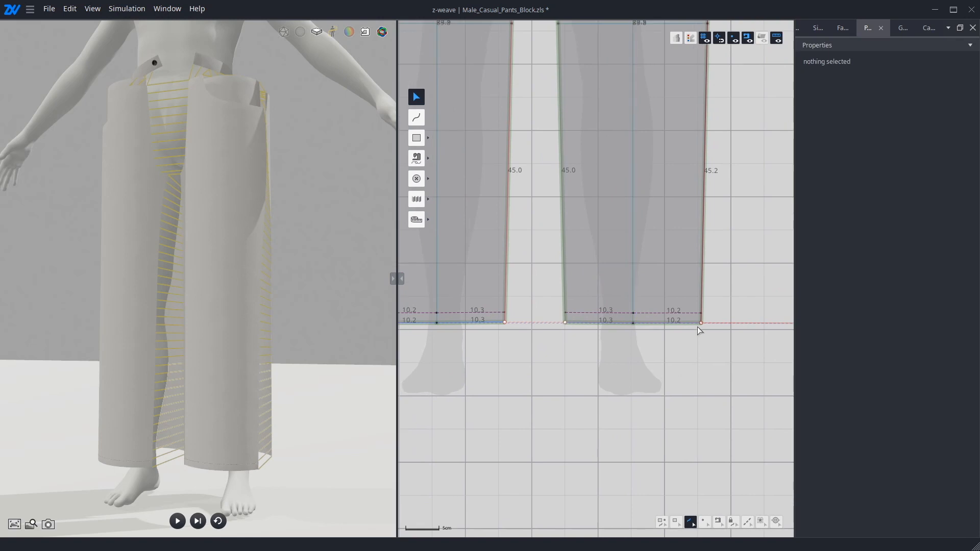
scroll(249, 441, up, 5)
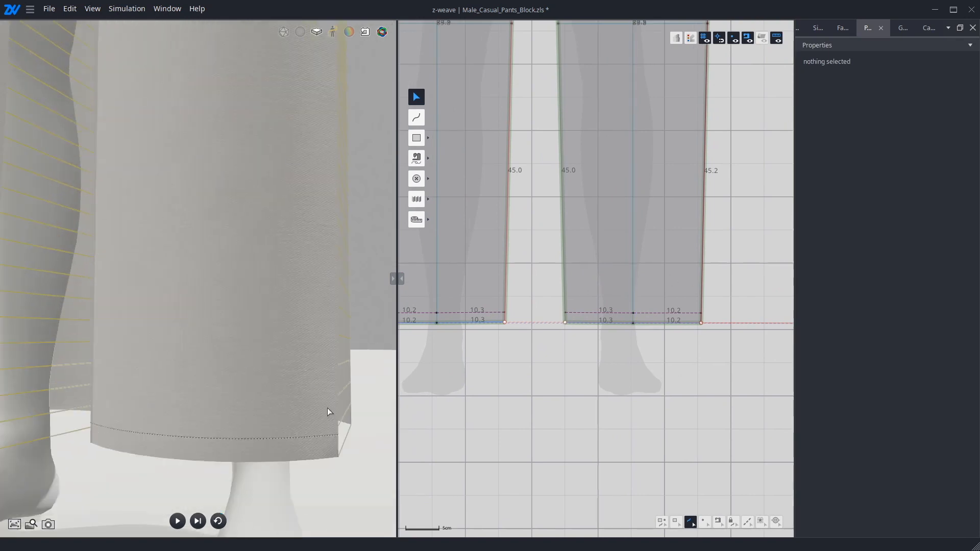
scroll(628, 330, down, 2)
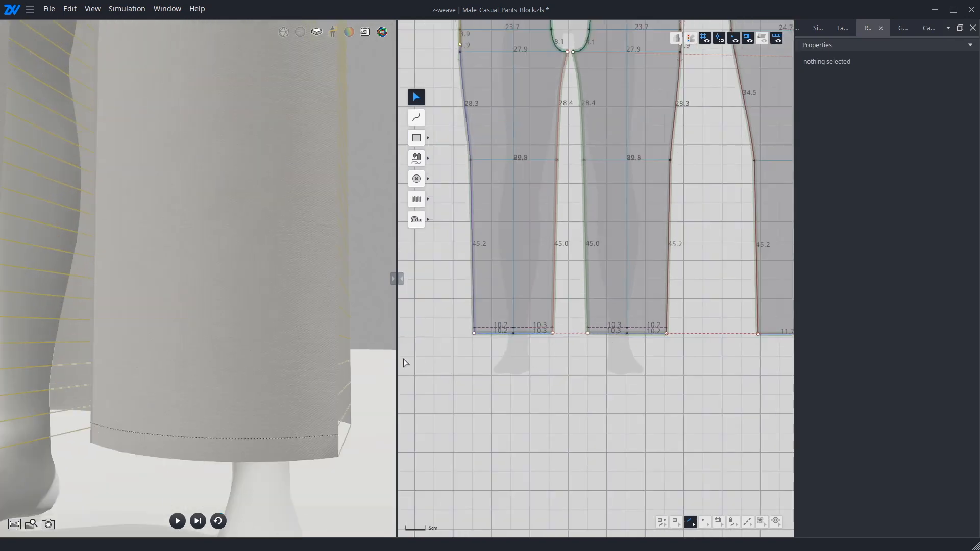
scroll(691, 348, down, 2)
middle_drag(692, 348, 707, 467)
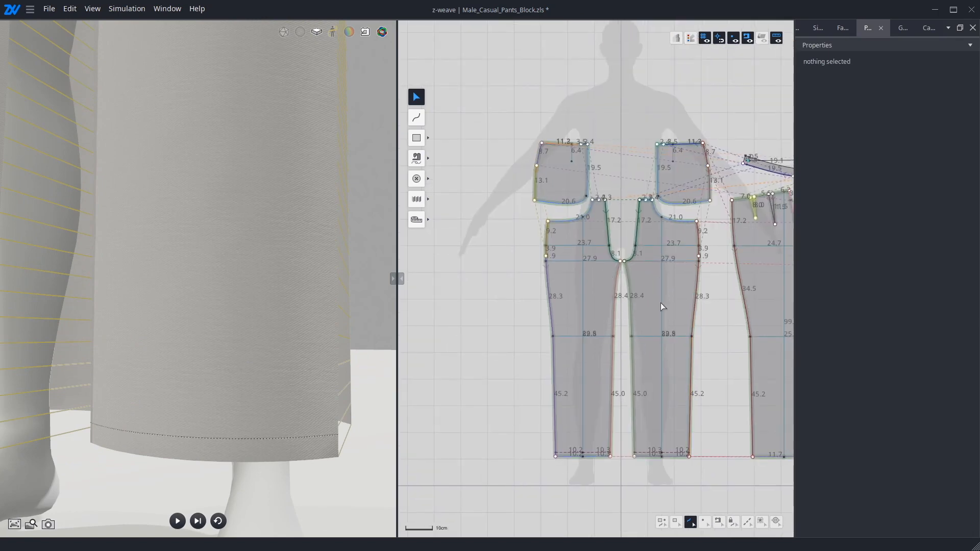
scroll(289, 282, down, 3)
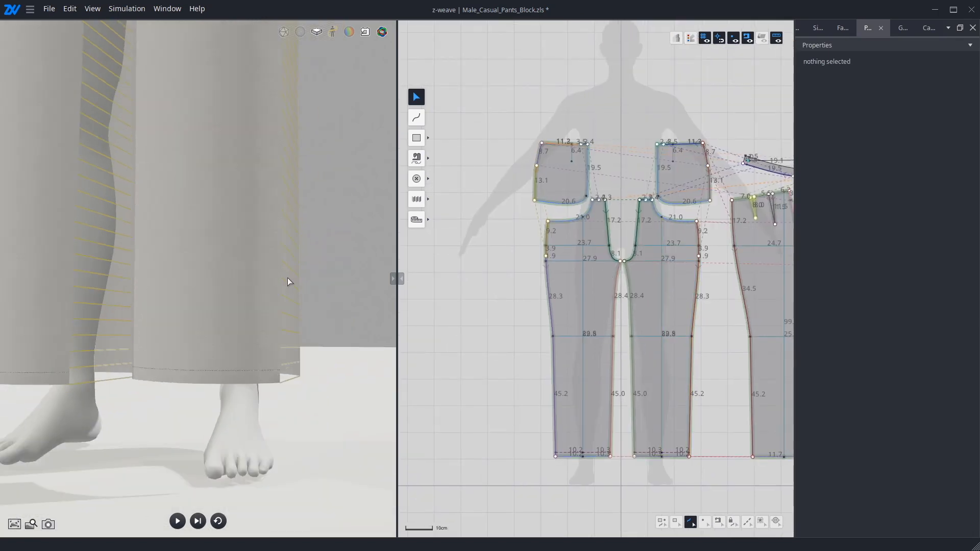
Try stitch materials ST_ISO_404, ST_002, ST_ISO_407 and ST_ISO_408 on the front hem stitches, and restore ST_ISO_101
click(752, 526)
drag(718, 481, 626, 433)
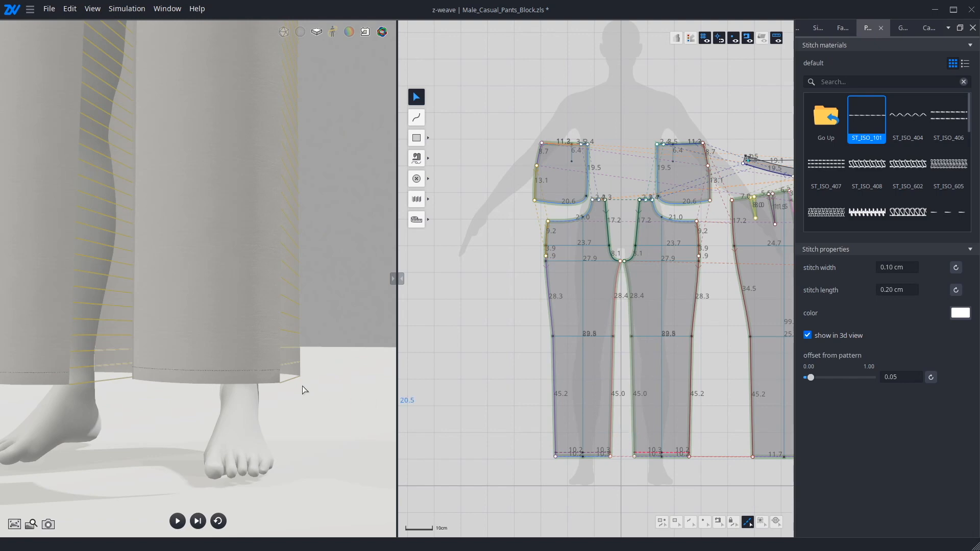
scroll(274, 291, up, 5)
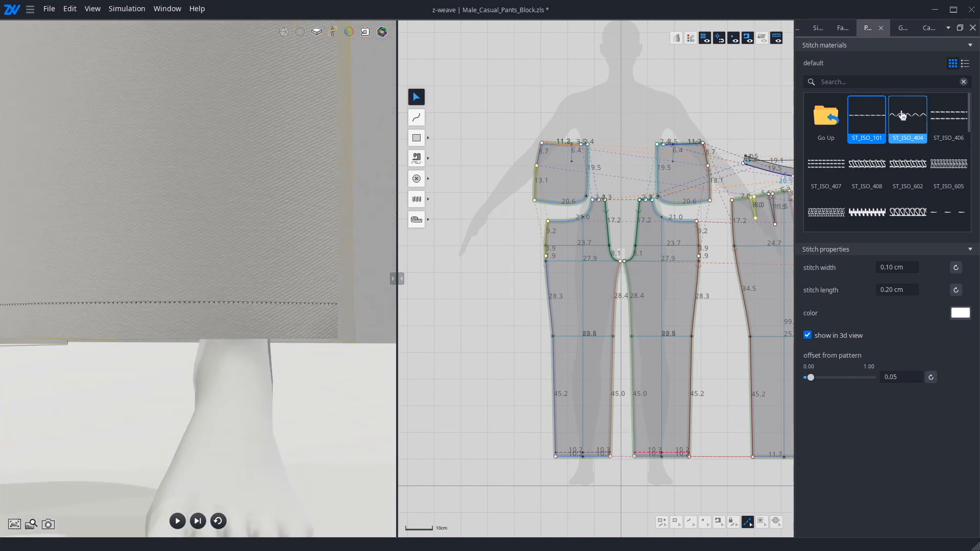
click(903, 115)
scroll(213, 295, up, 3)
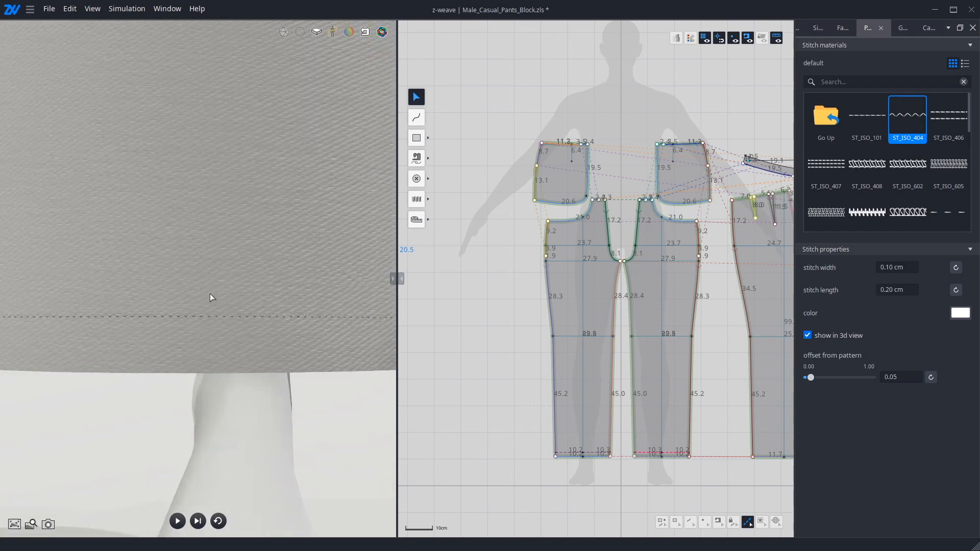
click(904, 212)
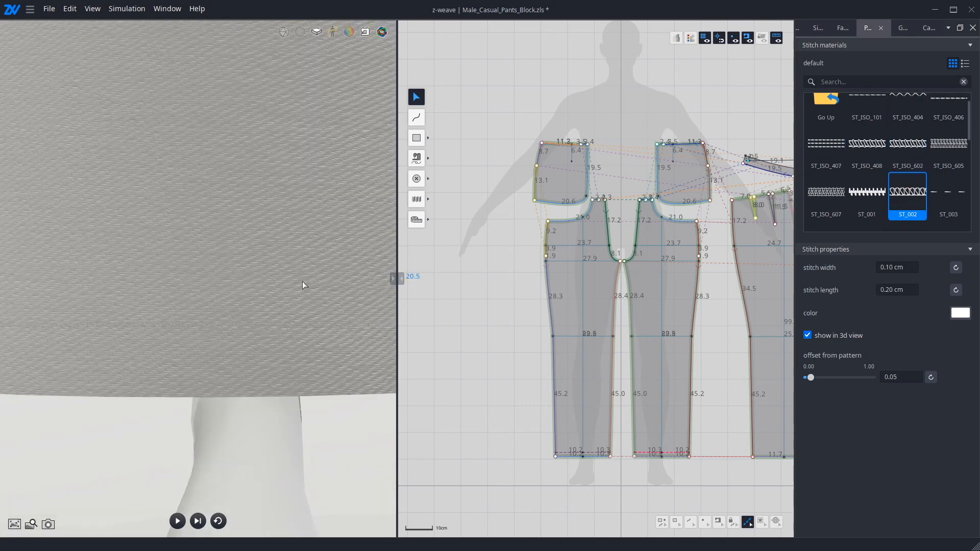
click(843, 157)
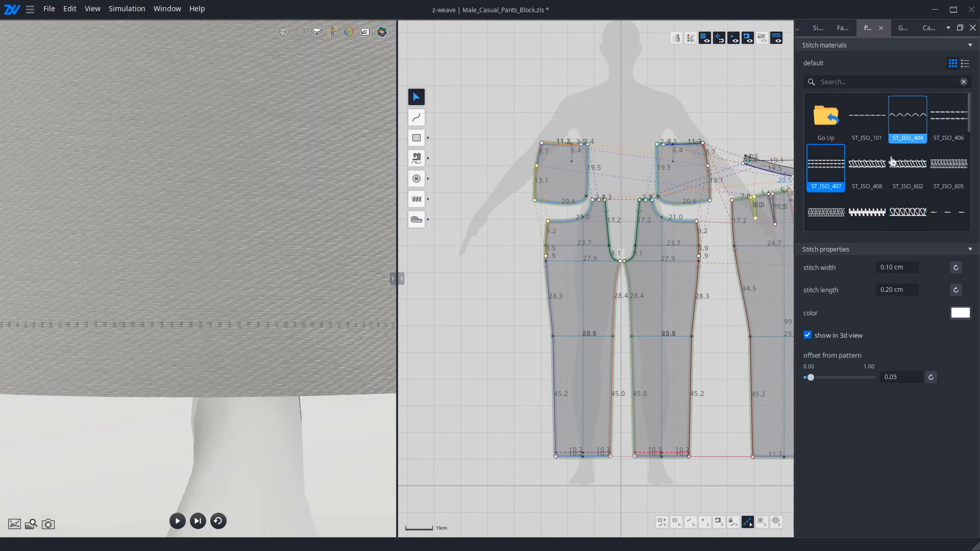
click(882, 164)
scroll(266, 271, up, 3)
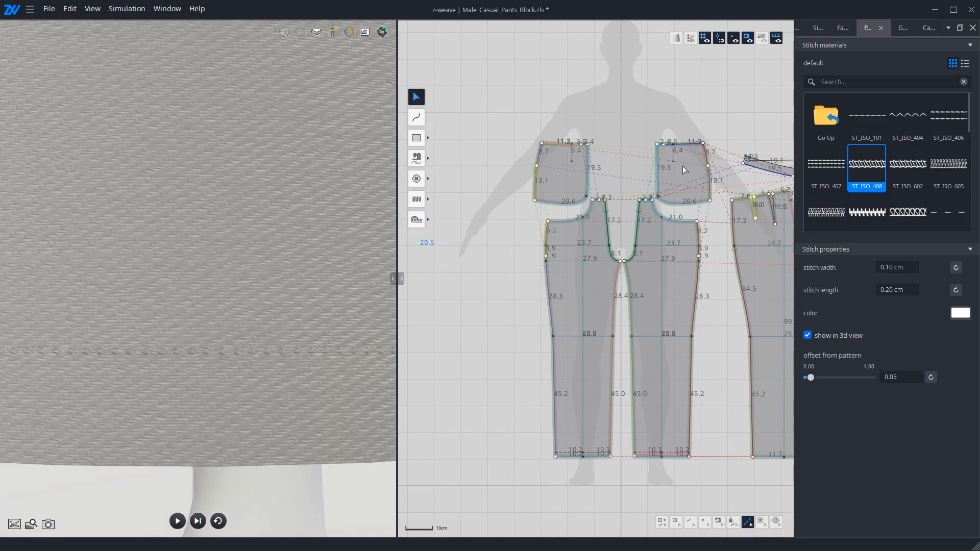
click(857, 116)
scroll(212, 267, down, 5)
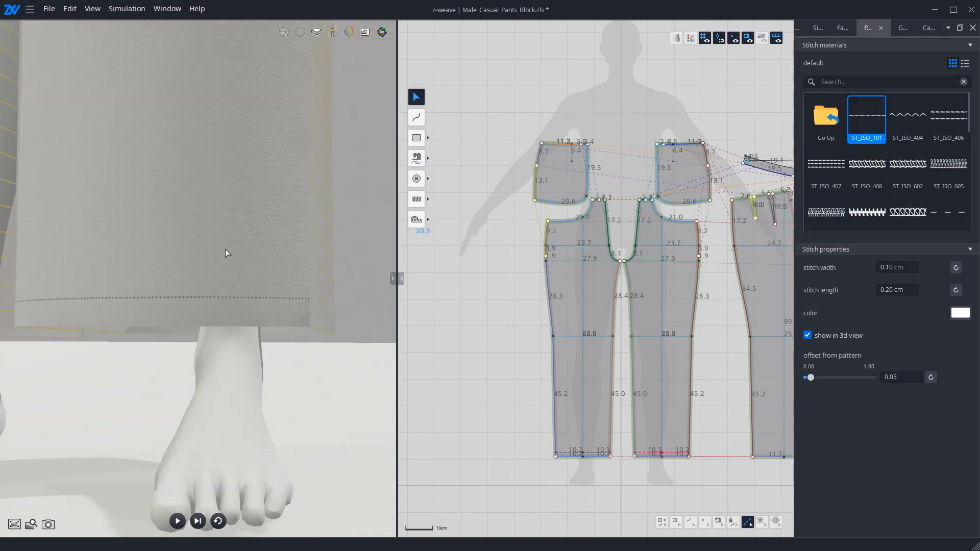
Add a stitched inner line offset along the curved pocket openings of the front panels
scroll(624, 218, up, 3)
right_click(571, 206)
click(598, 301)
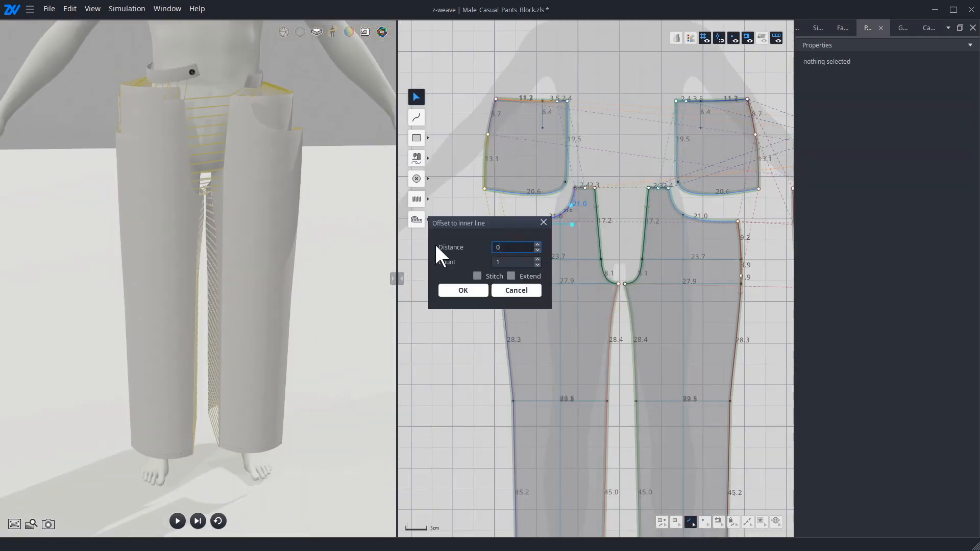
key(Escape)
scroll(544, 158, up, 3)
click(589, 258)
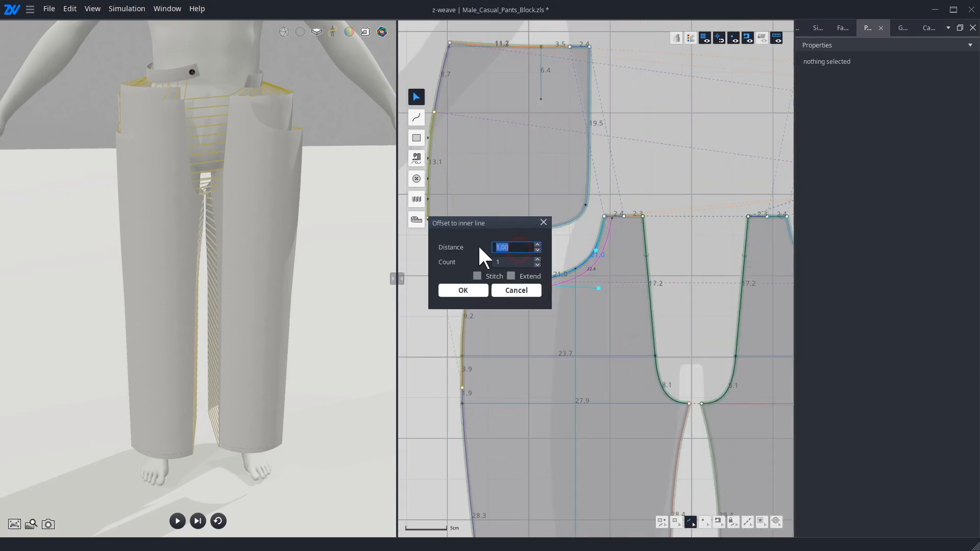
click(467, 290)
Offset one front panel's crotch curve inward by 0.20 cm as a stitched inner line
right_click(685, 511)
click(686, 510)
key(3)
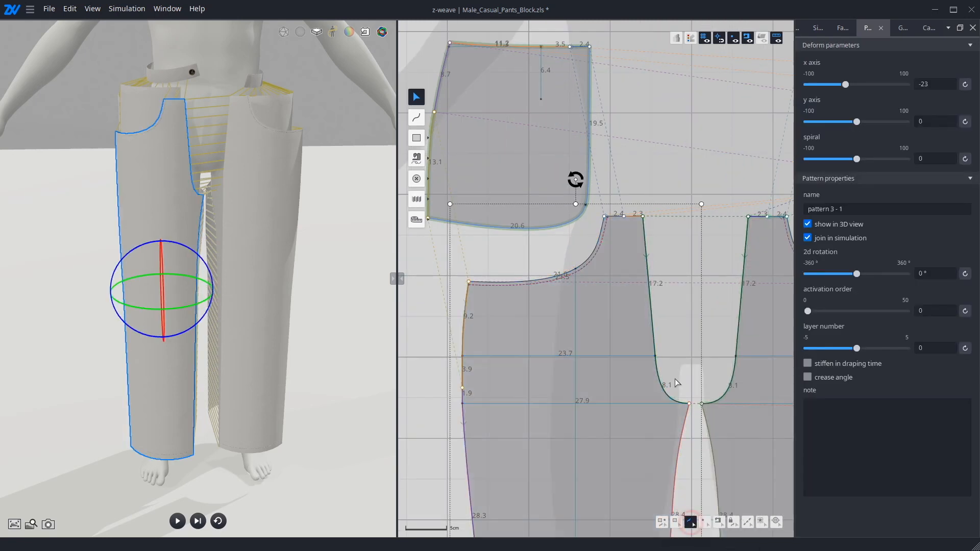
click(655, 372)
right_click(656, 373)
click(689, 466)
drag(518, 247, 453, 252)
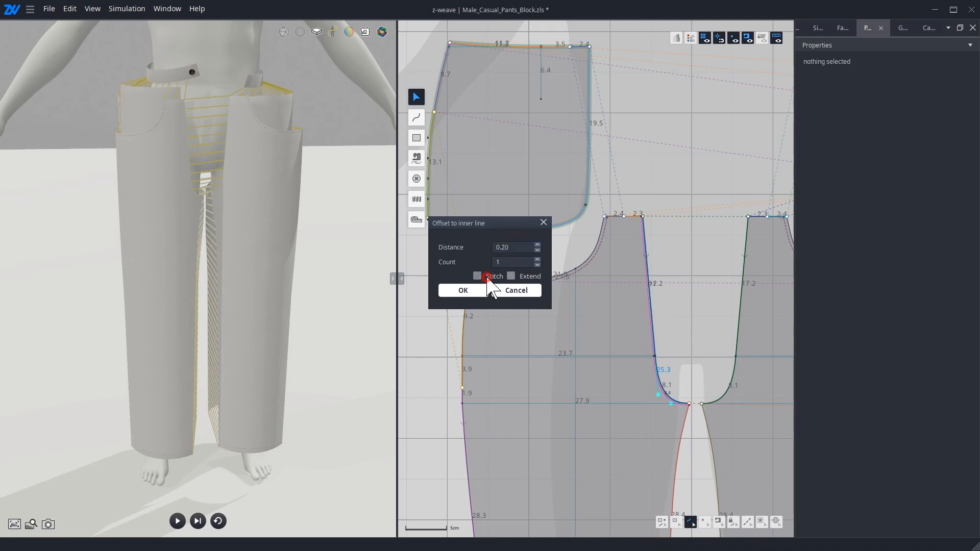
click(474, 290)
Offset the dart edges on the back panels to inner lines for the dart stitching
scroll(553, 327, down, 5)
scroll(638, 366, up, 3)
scroll(618, 326, up, 3)
key(3)
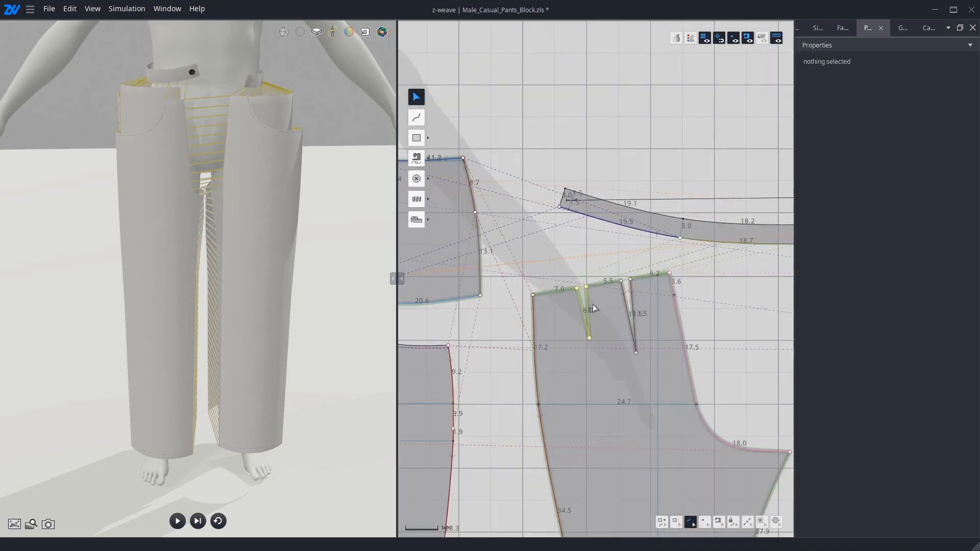
right_click(620, 295)
click(654, 389)
click(472, 290)
Offset the back panels' hem edges inward by 1.5 cm as stitched inner lines
scroll(592, 364, down, 5)
scroll(626, 388, up, 7)
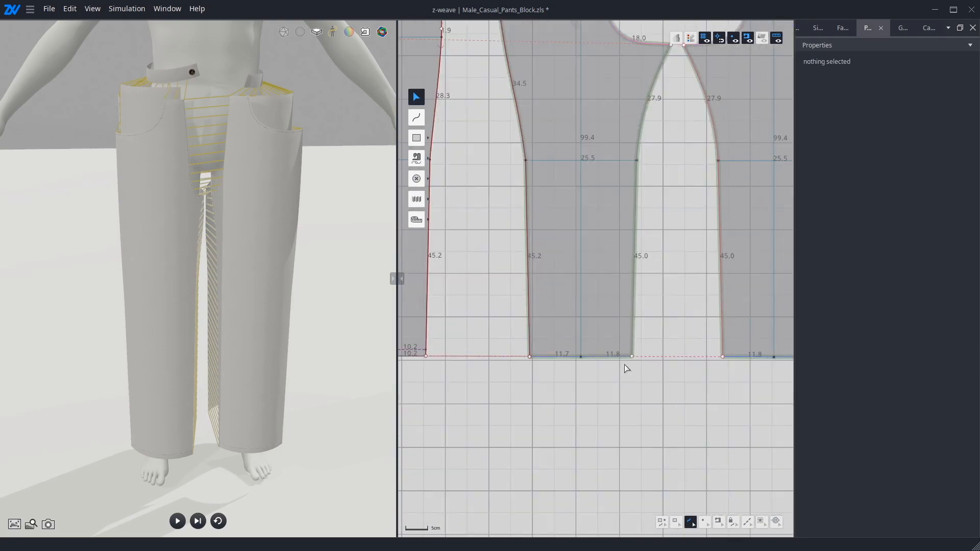
right_click(576, 363)
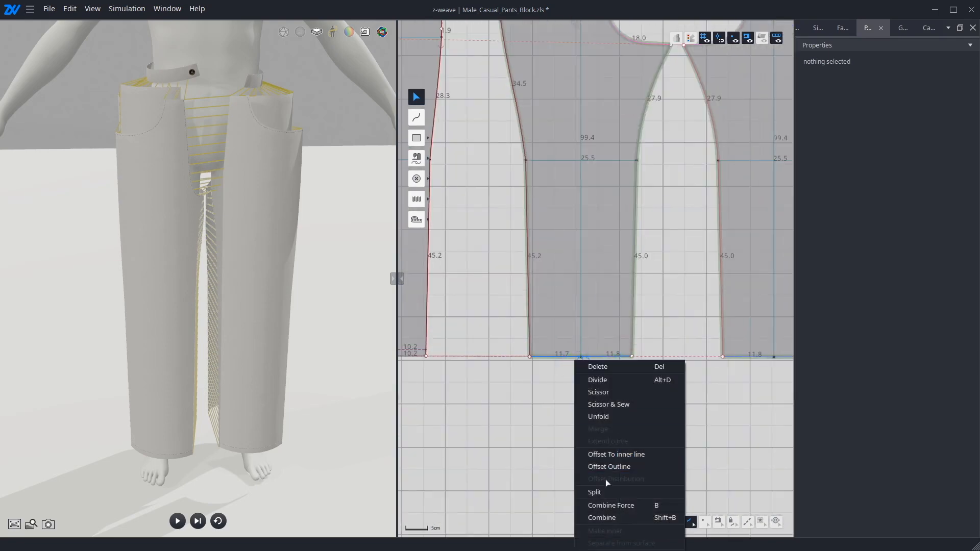
click(608, 454)
drag(516, 250, 459, 247)
text(1.5)
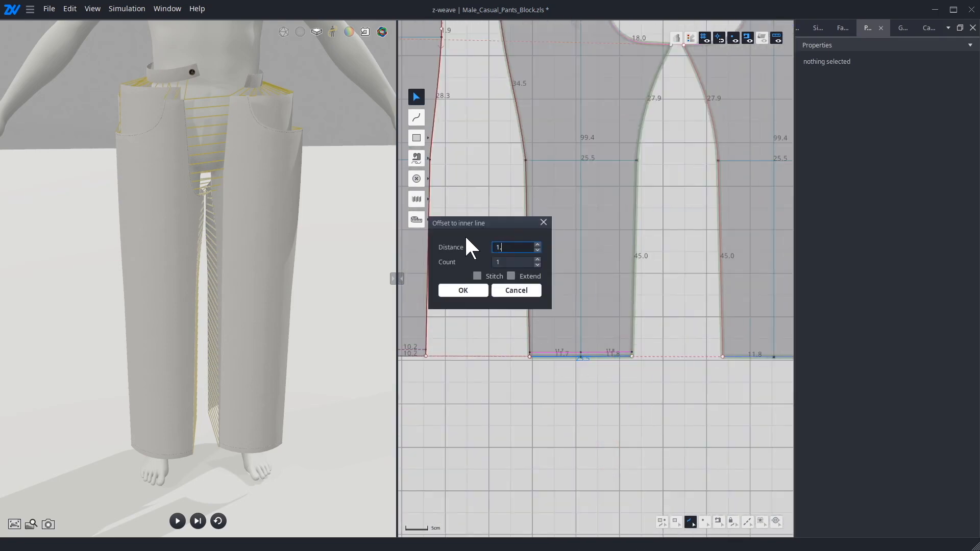
click(477, 276)
click(475, 288)
scroll(578, 372, down, 3)
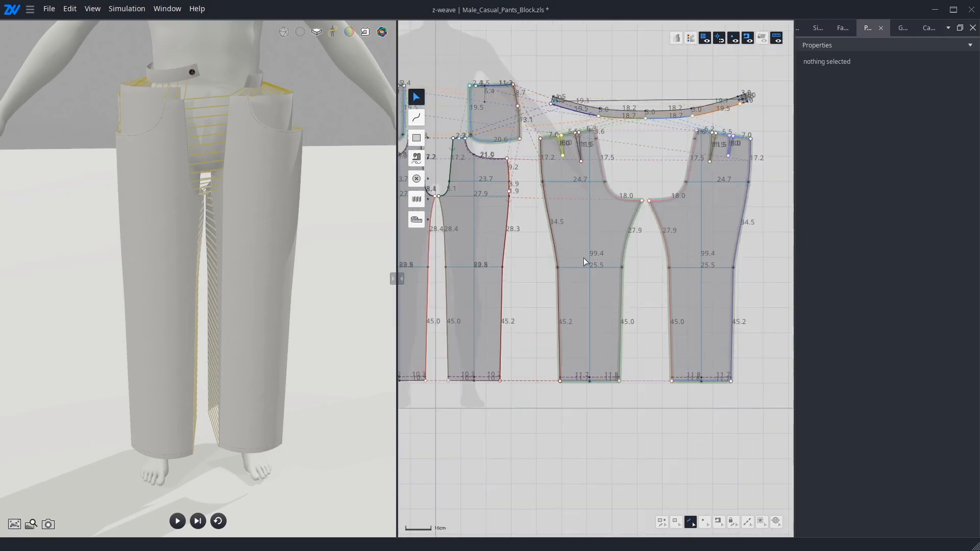
Examine the simulated pants' stitched darts, waistband and front pockets from the back and front
click(171, 272)
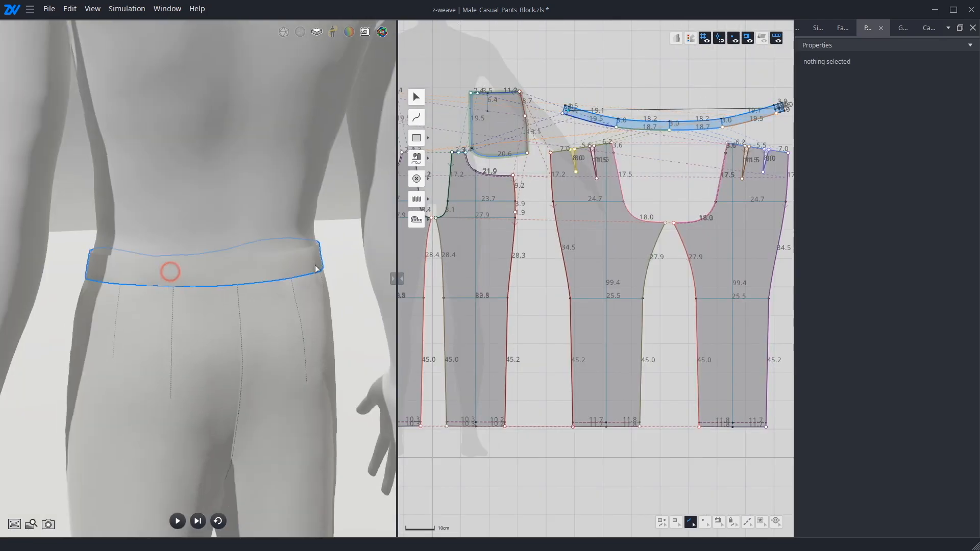
right_drag(171, 271, 268, 238)
middle_drag(268, 238, 195, 229)
scroll(737, 61, up, 3)
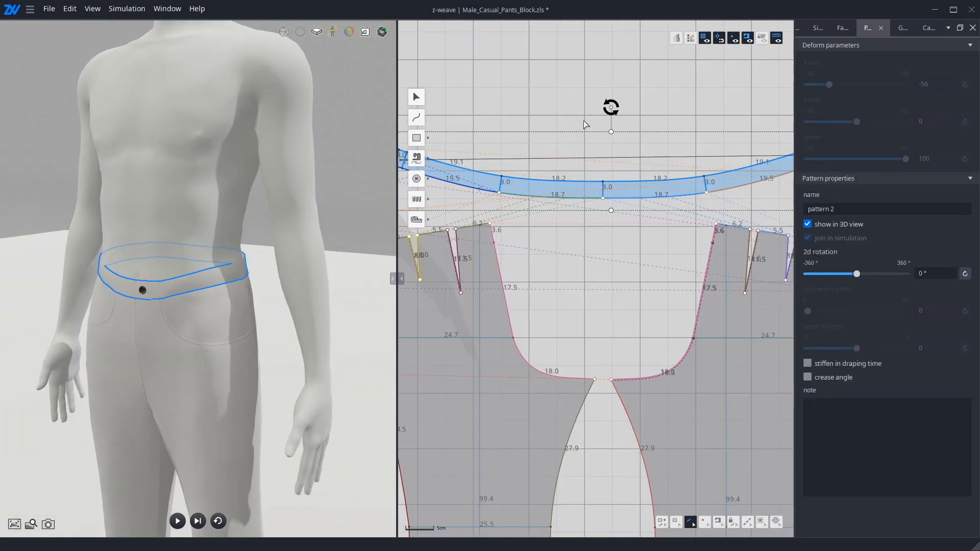
middle_drag(594, 162, 732, 185)
click(683, 123)
scroll(579, 143, up, 1)
scroll(582, 141, up, 7)
click(530, 229)
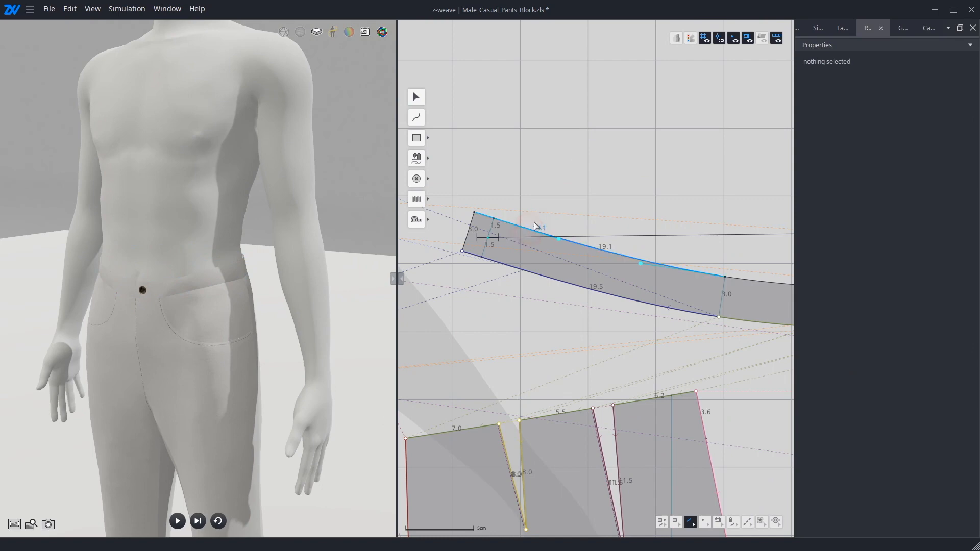
scroll(534, 226, down, 8)
shift+click(708, 253)
scroll(597, 237, down, 6)
click(692, 245)
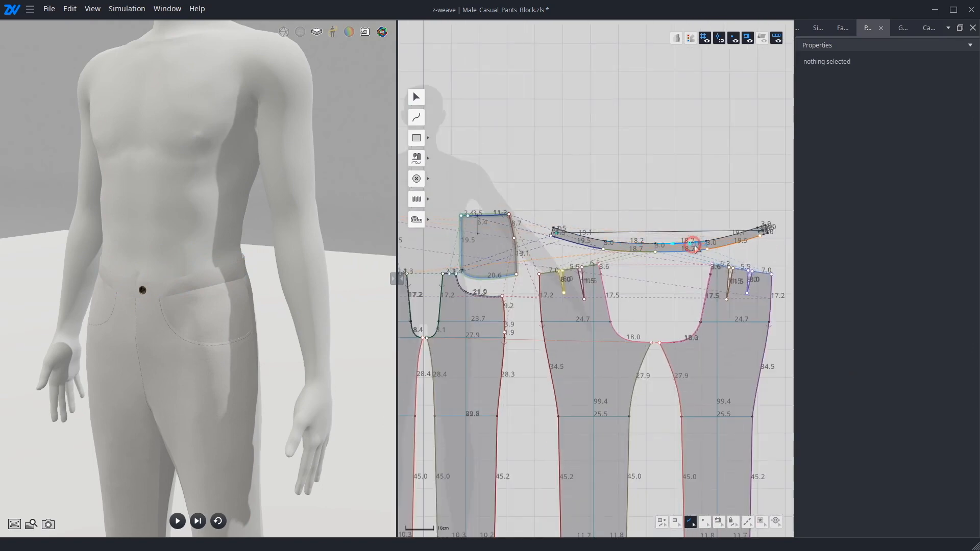
scroll(756, 240, up, 6)
shift+click(741, 230)
scroll(770, 221, up, 7)
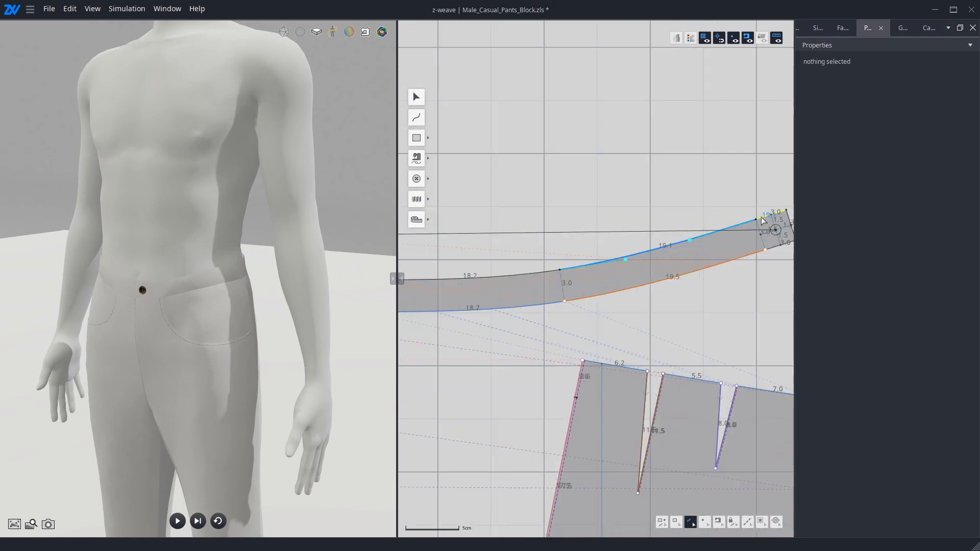
click(771, 217)
scroll(771, 217, down, 7)
scroll(631, 192, down, 4)
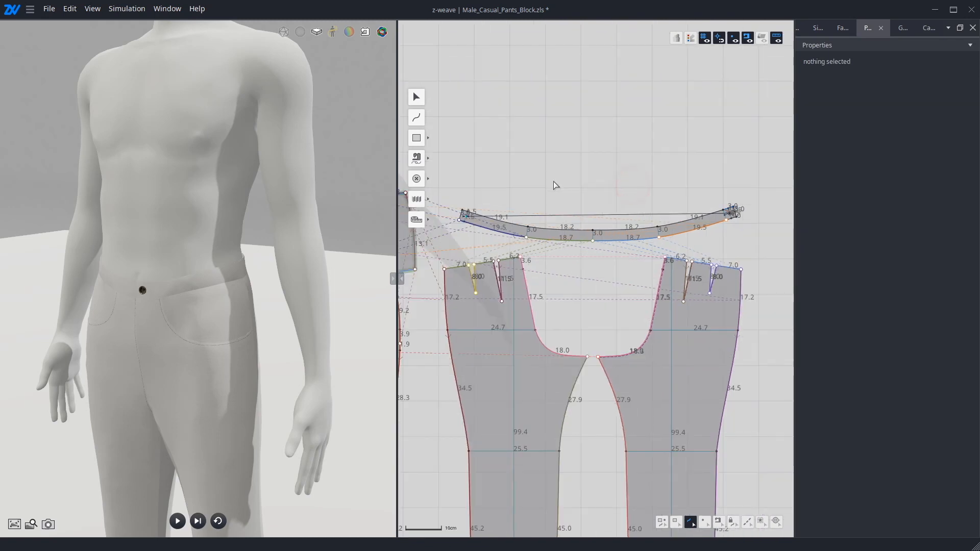
Reset the garment and offset the waistband's whole upper edge inward by 0.2 cm as a stitched inner line
key(ctrl+r)
scroll(477, 197, up, 7)
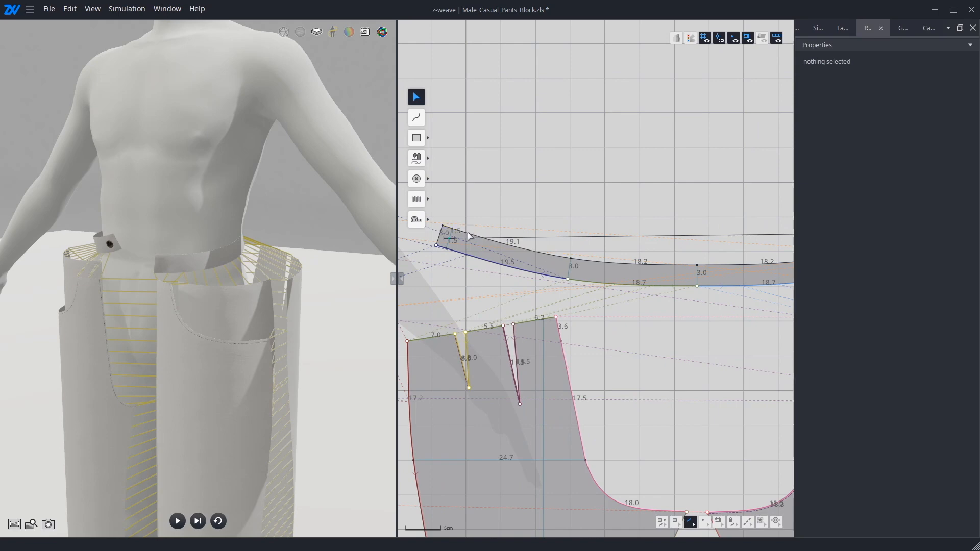
scroll(468, 231, down, 3)
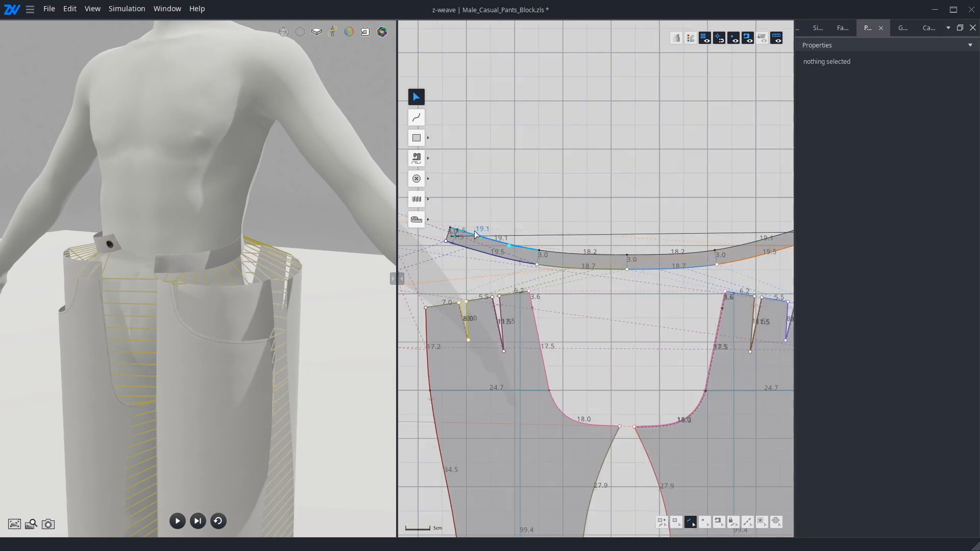
scroll(474, 235, down, 3)
scroll(602, 235, up, 4)
scroll(727, 241, up, 5)
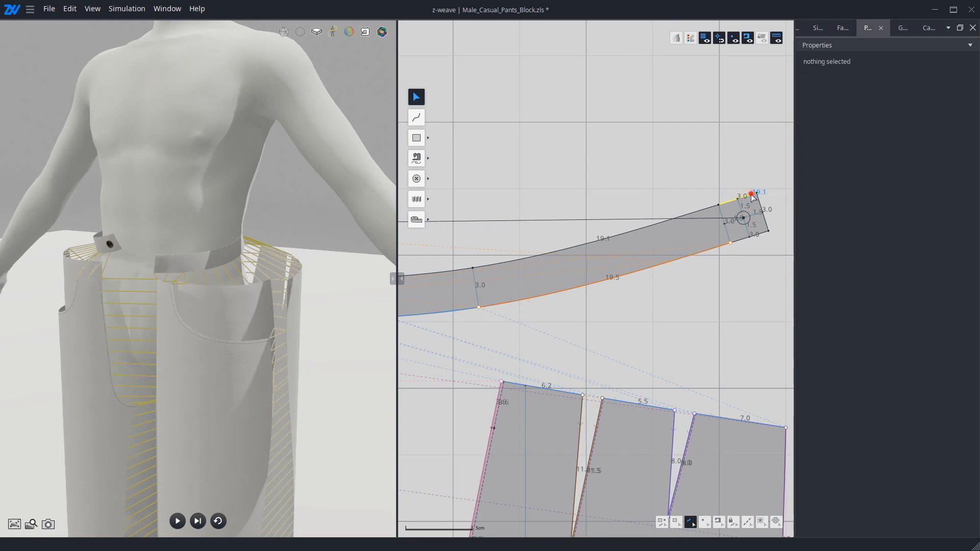
scroll(754, 200, down, 5)
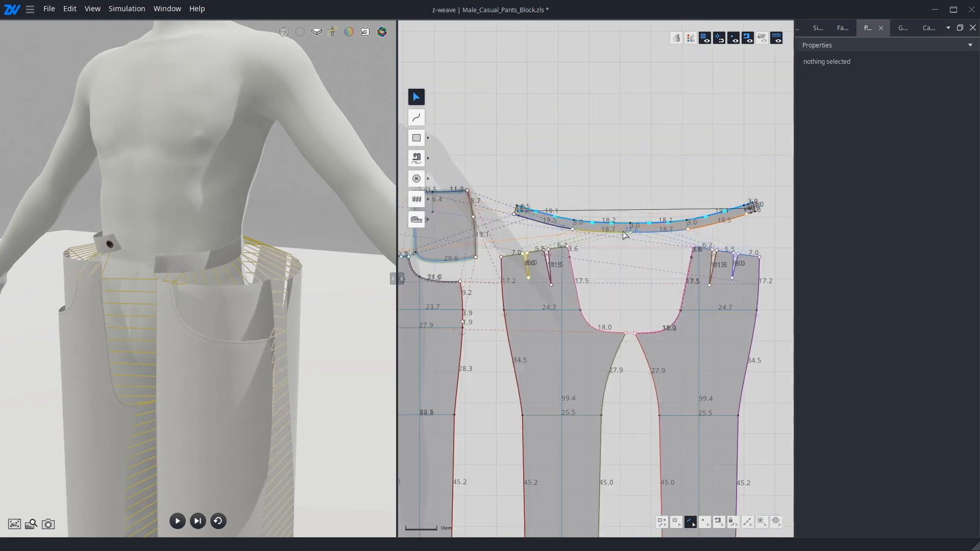
scroll(604, 230, up, 4)
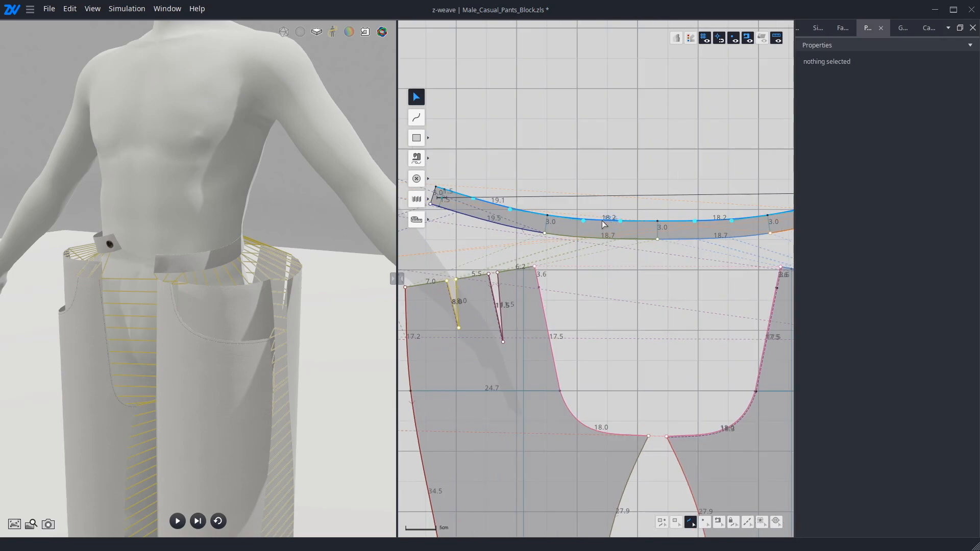
right_click(602, 221)
click(630, 286)
text(0.2)
Offset the waistband's two short ends and its lower edge inward by 0.2 cm as stitched inner lines
click(437, 201)
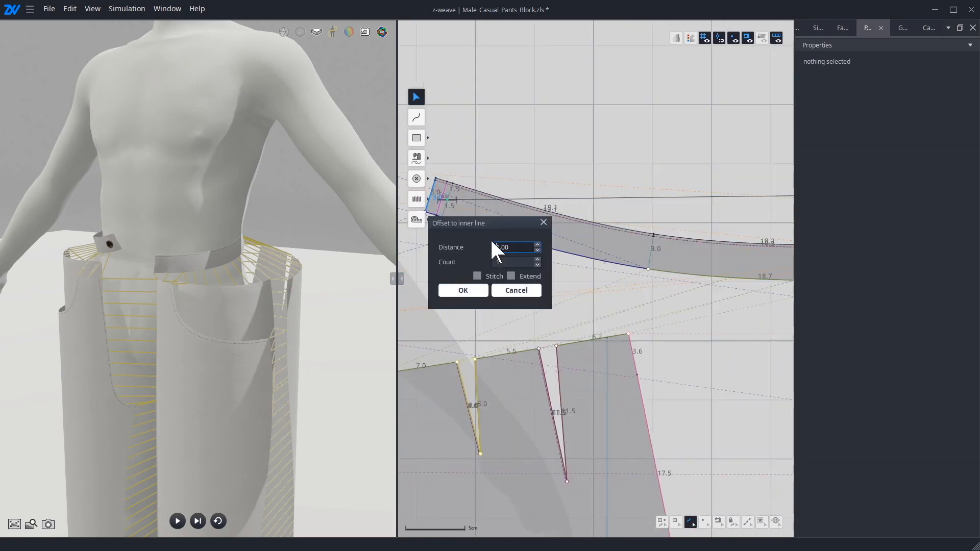
click(463, 291)
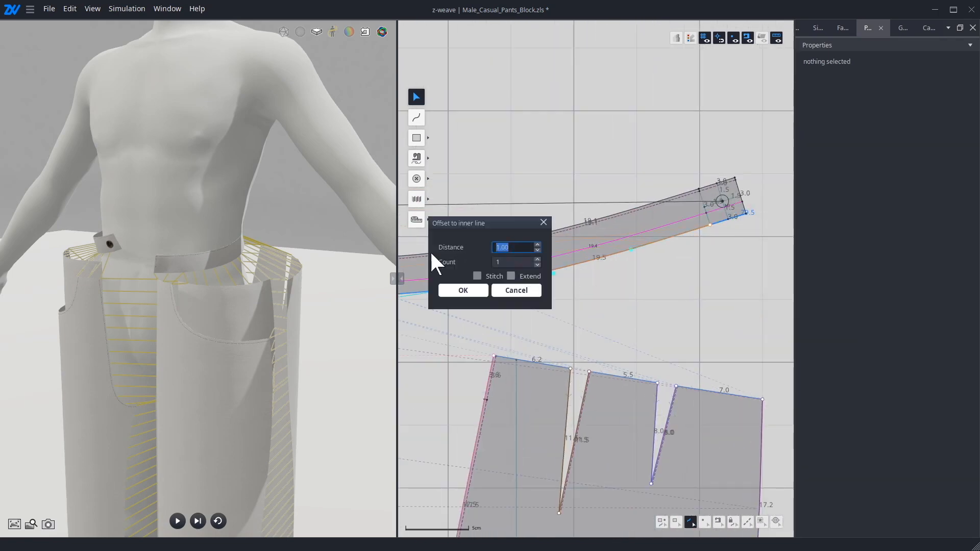
click(462, 291)
click(744, 212)
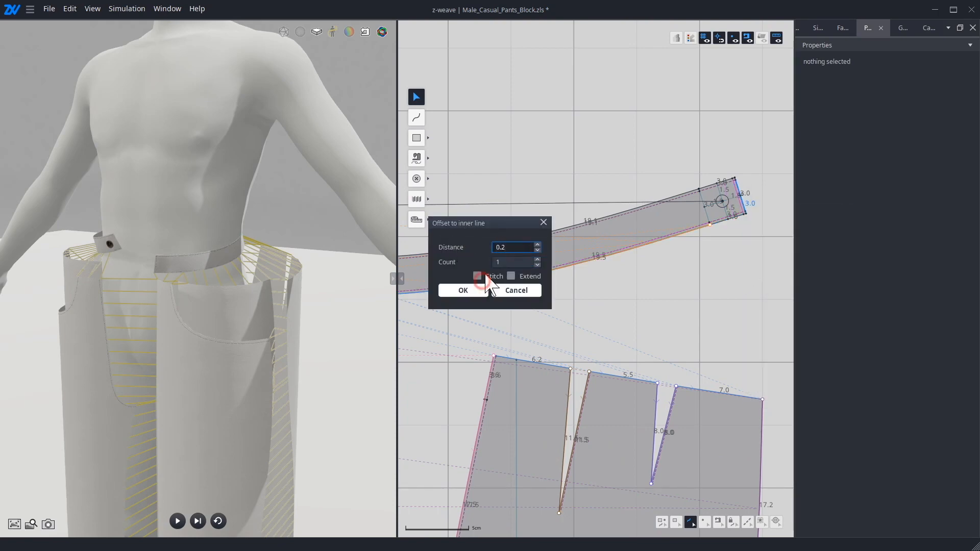
click(483, 286)
Select all the pants' pattern pieces and assign them the Twill preset fabric
scroll(623, 366, down, 1)
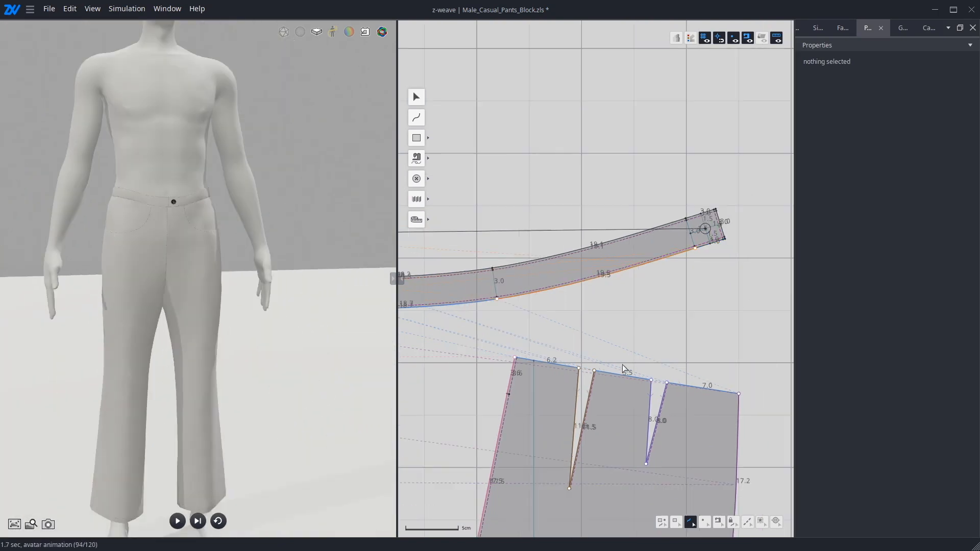
scroll(623, 366, down, 5)
drag(514, 290, 766, 514)
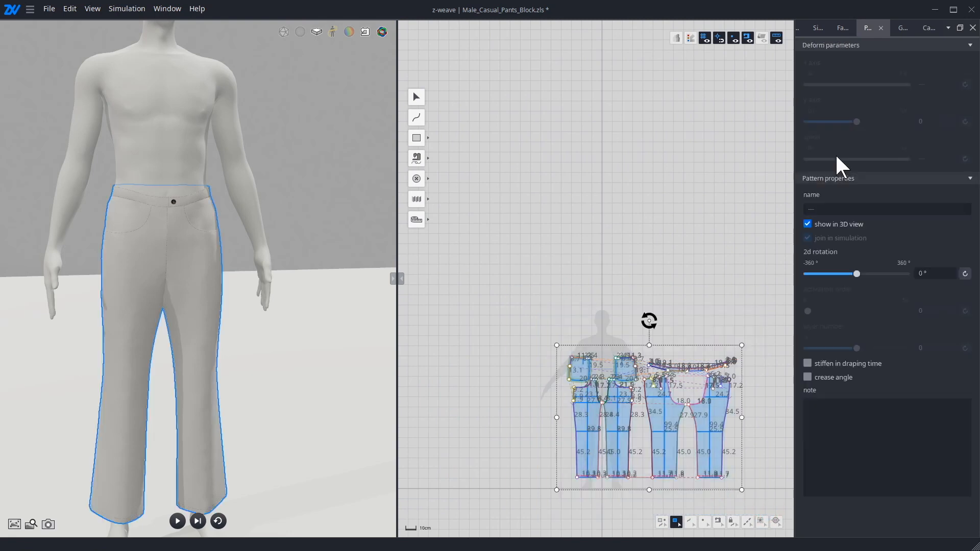
click(843, 28)
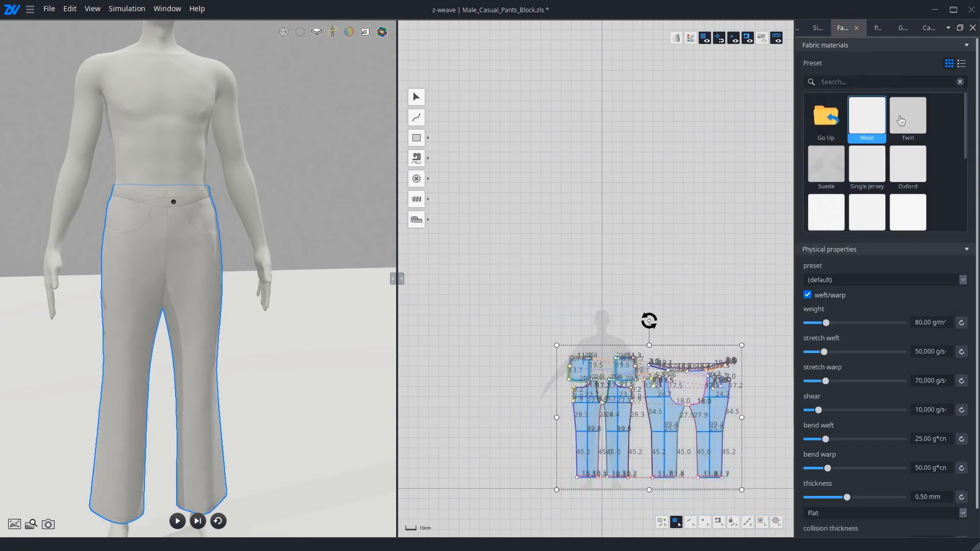
double_click(899, 121)
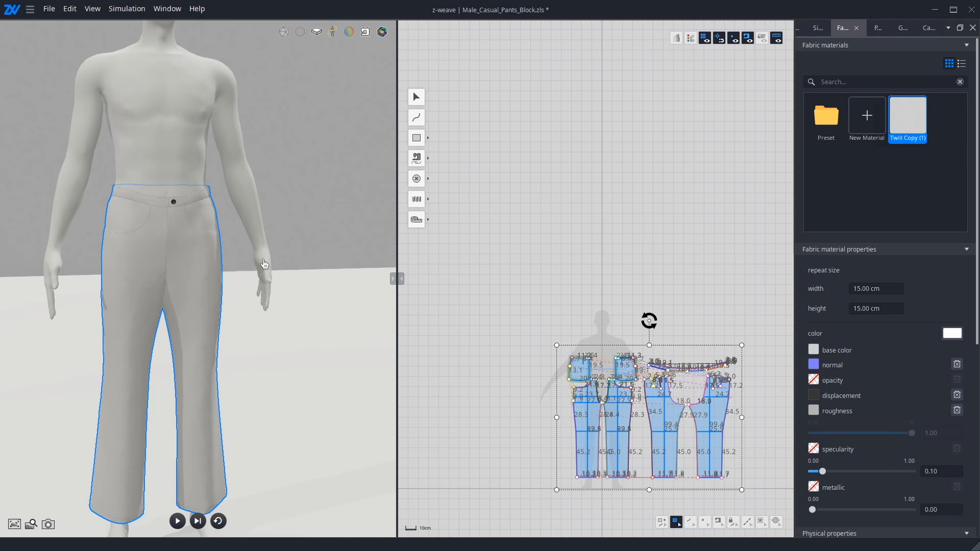
Set the color of the twill fabric to a dark, slightly muted blue
click(953, 335)
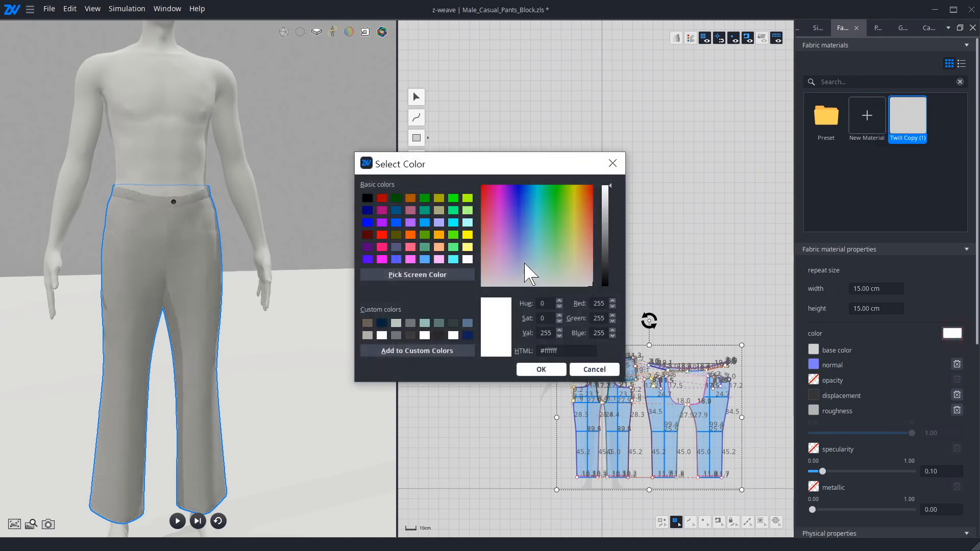
click(518, 192)
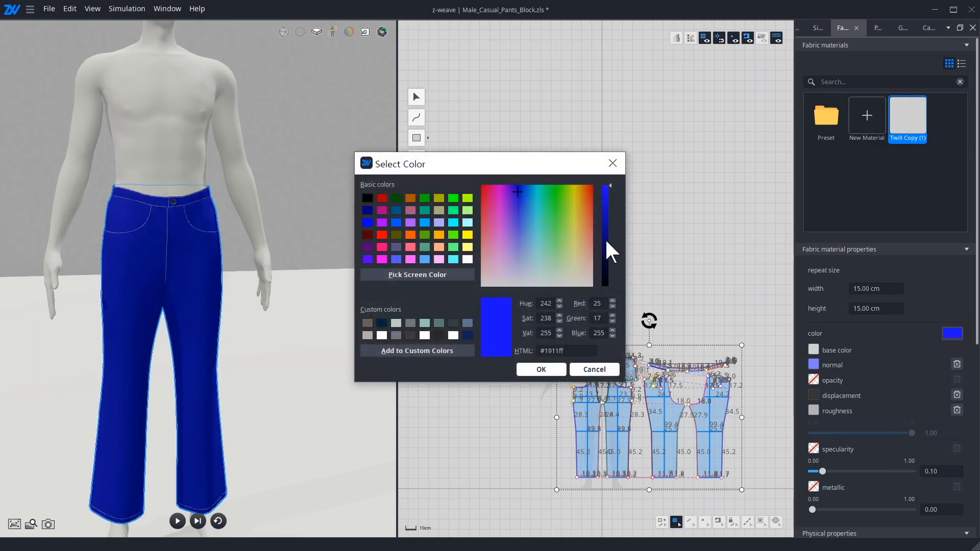
click(606, 240)
click(524, 215)
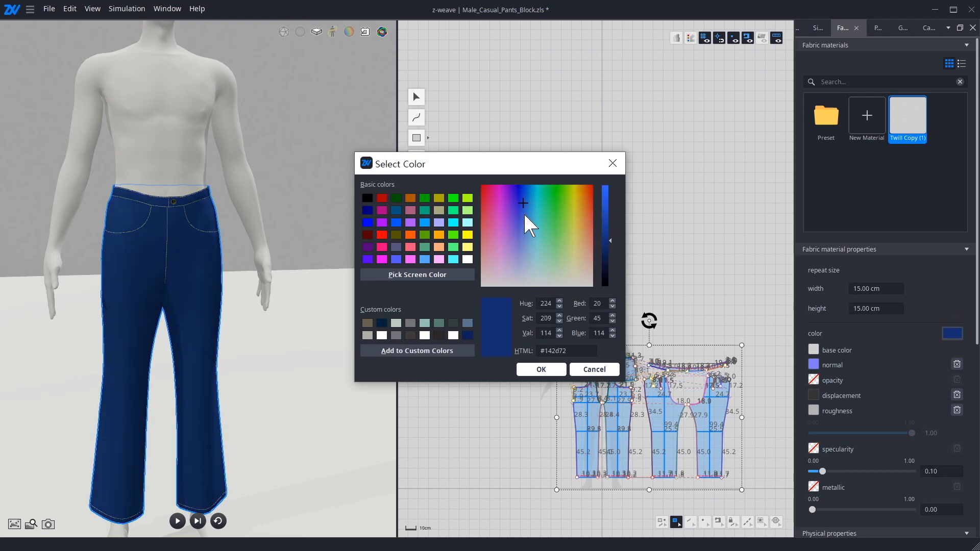
click(540, 369)
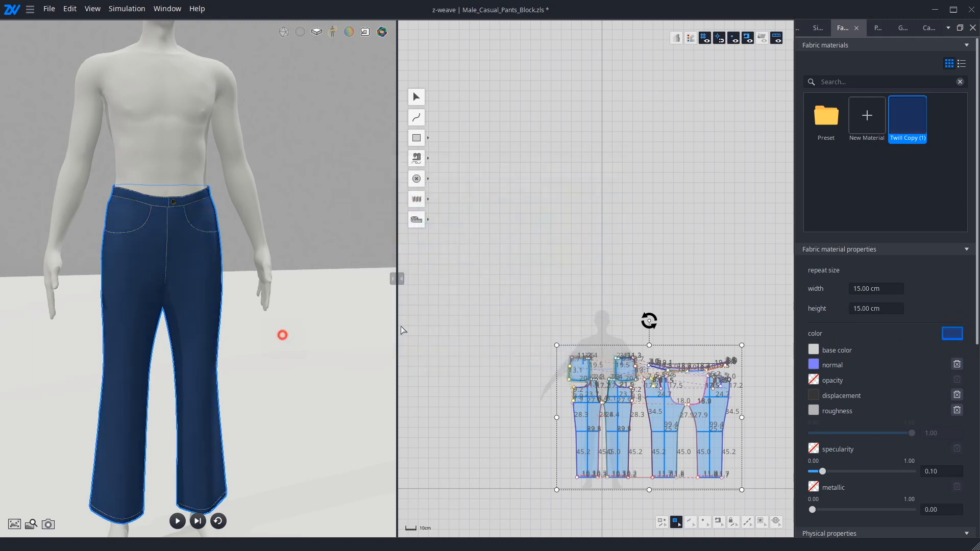
Examine the blue pants on the avatar up close and at full length from the front
click(748, 521)
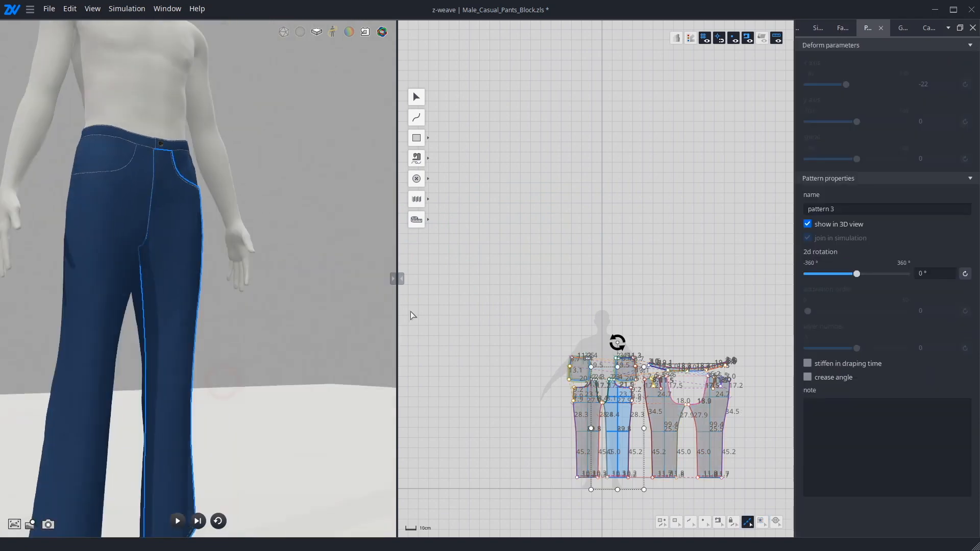
right_drag(410, 312, 225, 342)
click(343, 315)
scroll(329, 334, down, 2)
right_drag(390, 336, 297, 377)
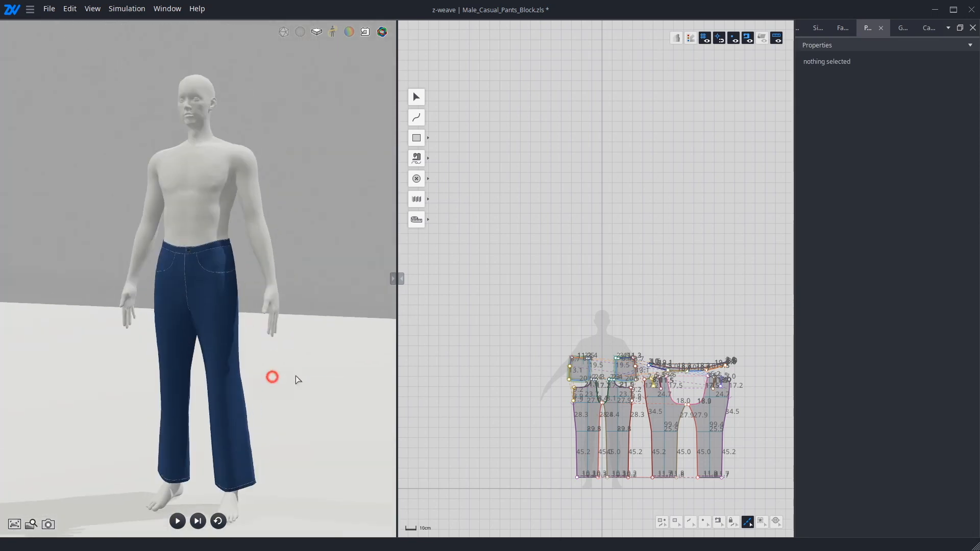
middle_drag(298, 377, 315, 350)
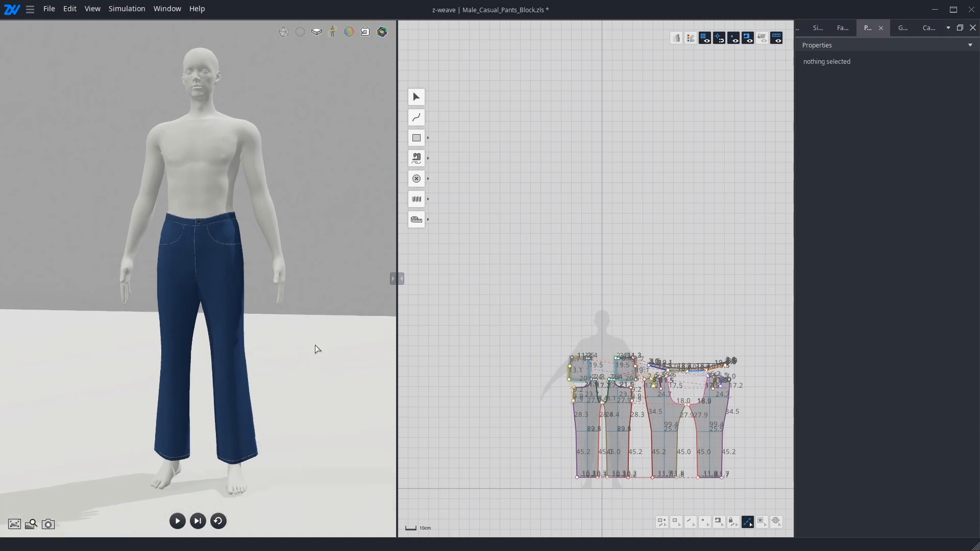